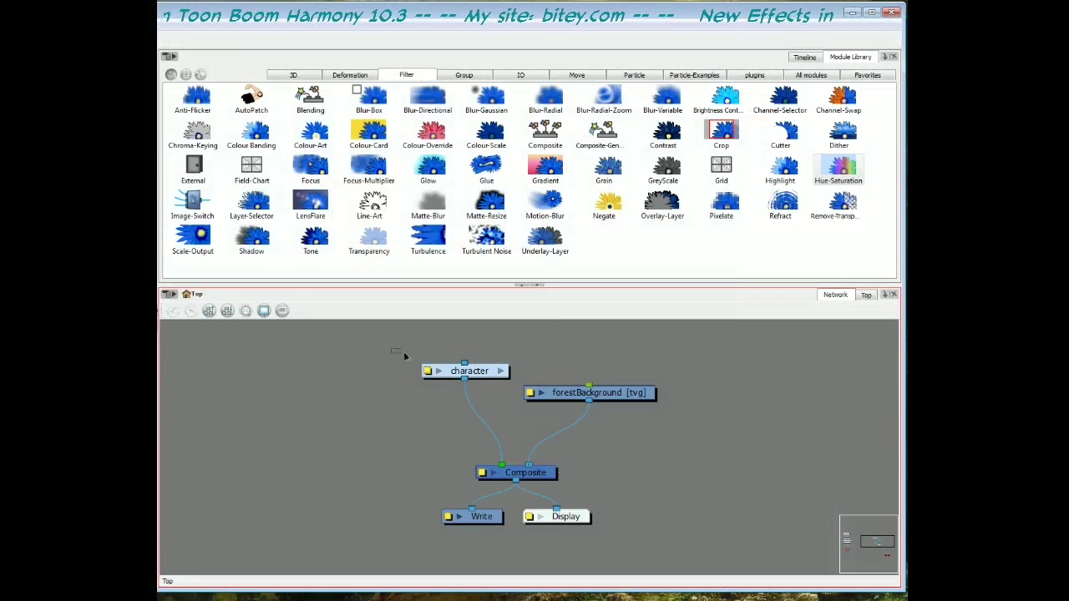
# Step: Insert a Hue-Saturation module between the character and the Composite, and show the rendered preview in the camera view
pyautogui.moveTo(452, 369); pyautogui.dragTo(511, 386)
pyautogui.moveTo(651, 366); pyautogui.dragTo(618, 406)
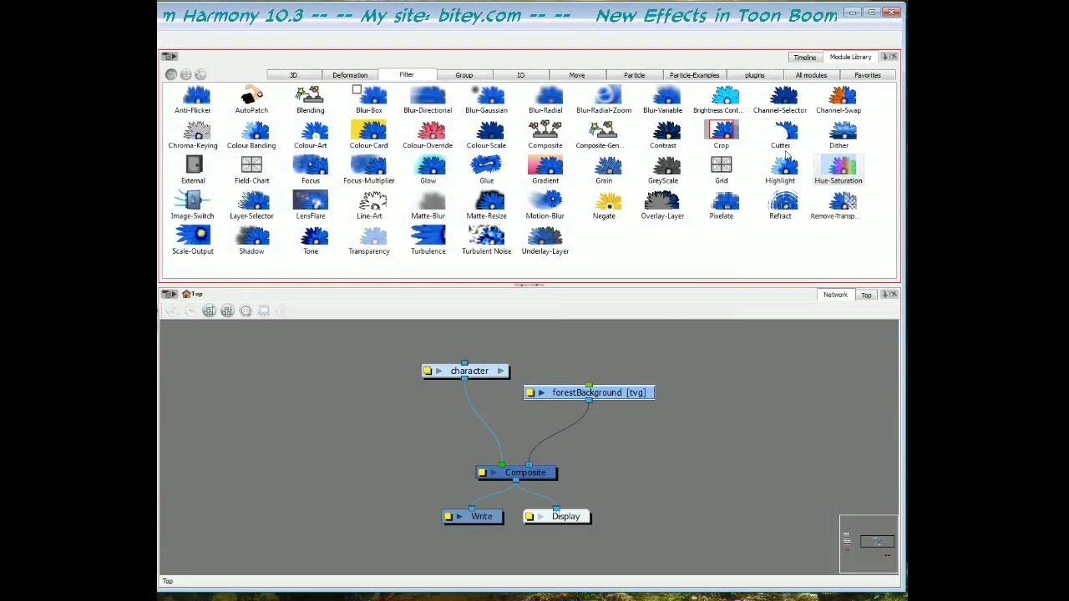
pyautogui.moveTo(856, 171); pyautogui.dragTo(491, 418)
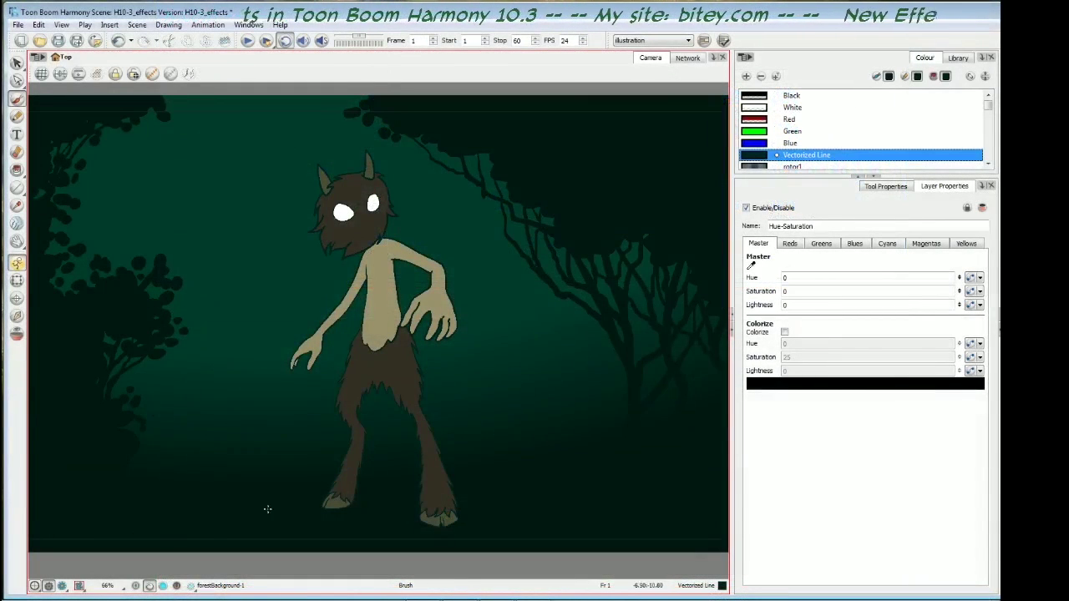
pyautogui.click(62, 586)
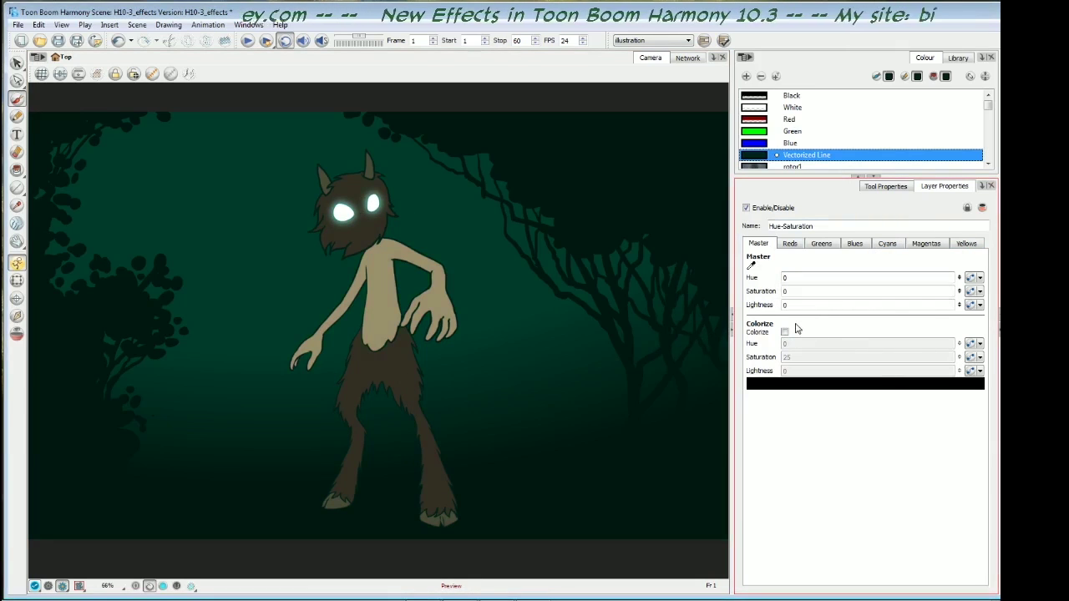
# Step: Enable Colorize on the Hue-Saturation module and pick a dark teal with hue 179.294, saturation 80.3922 and lightness -63.1373
pyautogui.click(785, 332)
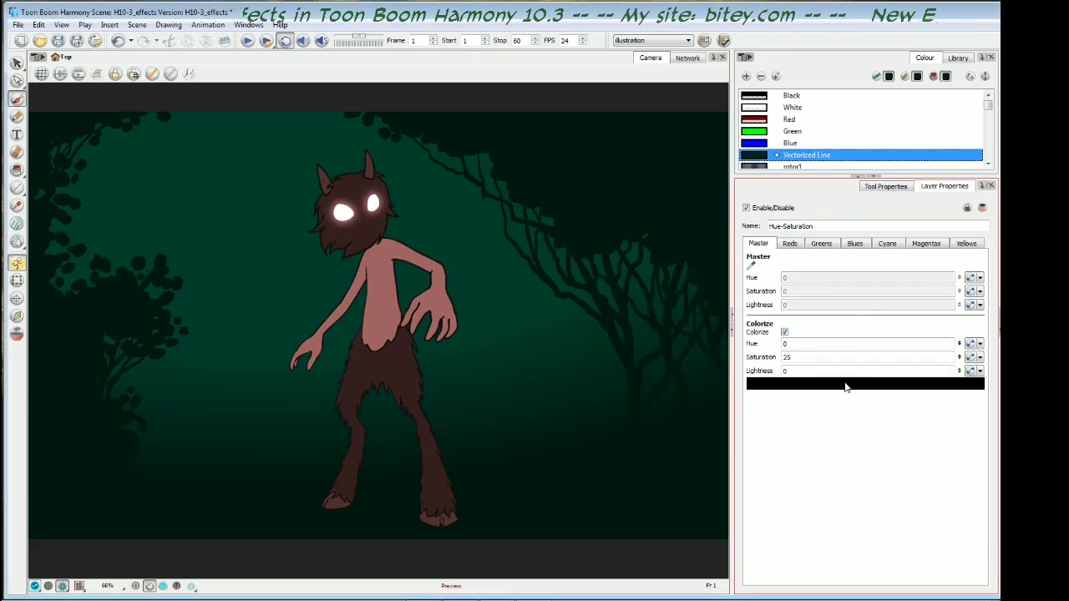
pyautogui.click(845, 386)
pyautogui.moveTo(739, 194); pyautogui.dragTo(651, 188)
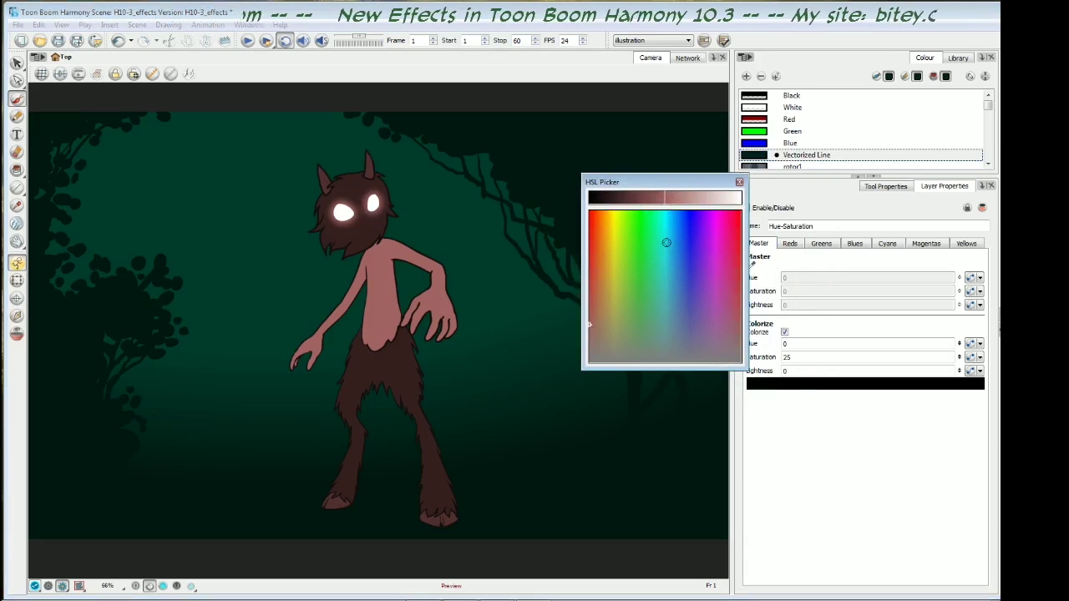
pyautogui.click(665, 240)
pyautogui.click(616, 204)
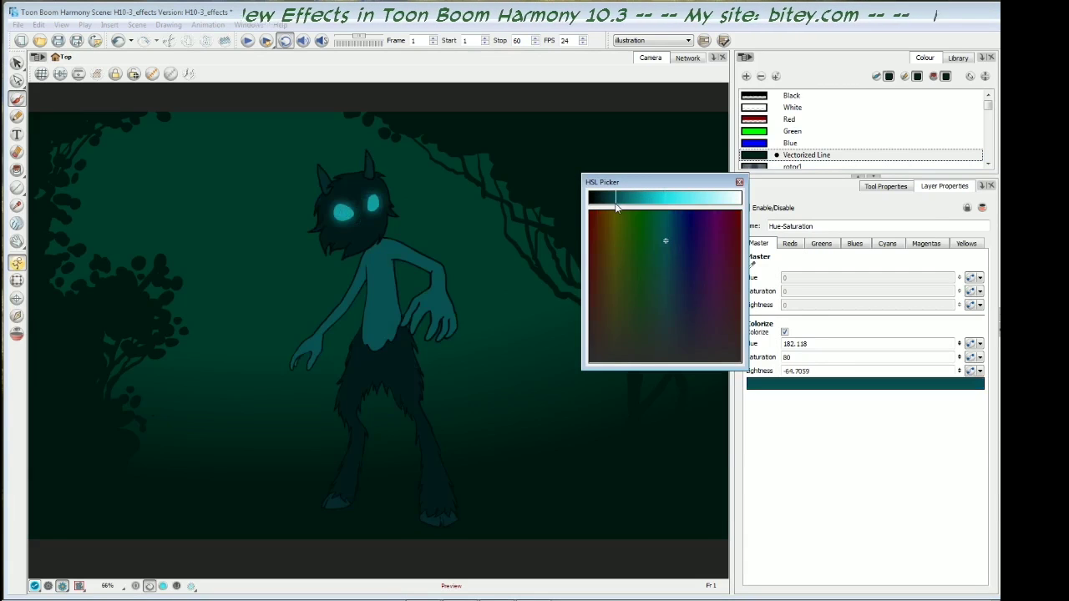
pyautogui.moveTo(625, 206)
pyautogui.mouseDown()
pyautogui.moveTo(608, 205)
pyautogui.moveTo(625, 208)
pyautogui.mouseUp()
pyautogui.moveTo(666, 241)
pyautogui.mouseDown()
pyautogui.moveTo(596, 239)
pyautogui.moveTo(720, 237)
pyautogui.moveTo(592, 238)
pyautogui.moveTo(666, 239)
pyautogui.mouseUp()
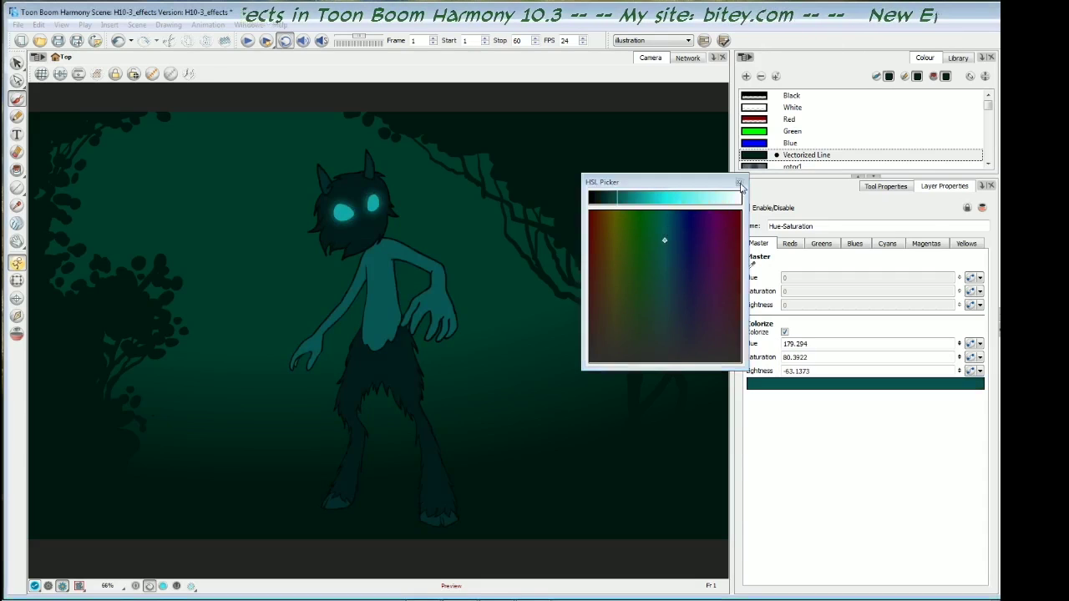
pyautogui.click(739, 181)
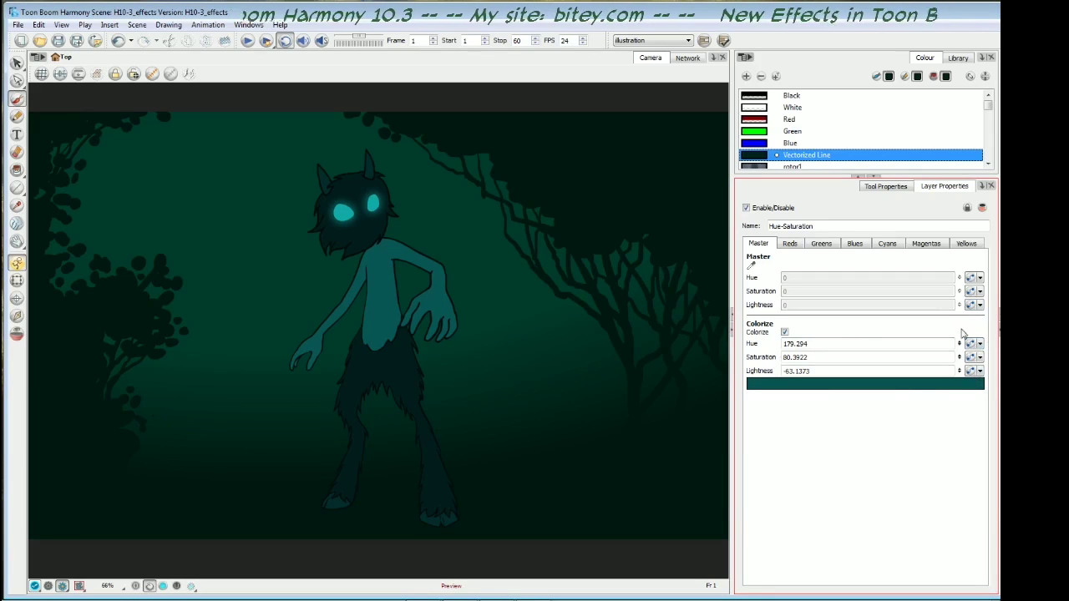
# Step: Create a function for the Colorize hue, open its curve for editing and add a keyframe at frame 1
pyautogui.click(969, 343)
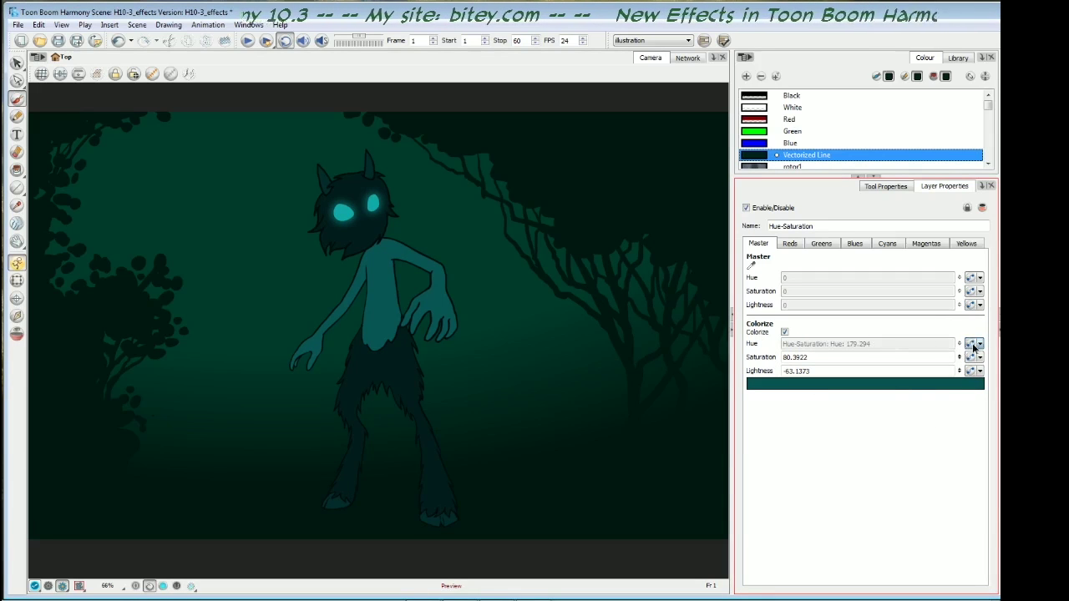
pyautogui.click(971, 344)
pyautogui.click(761, 291)
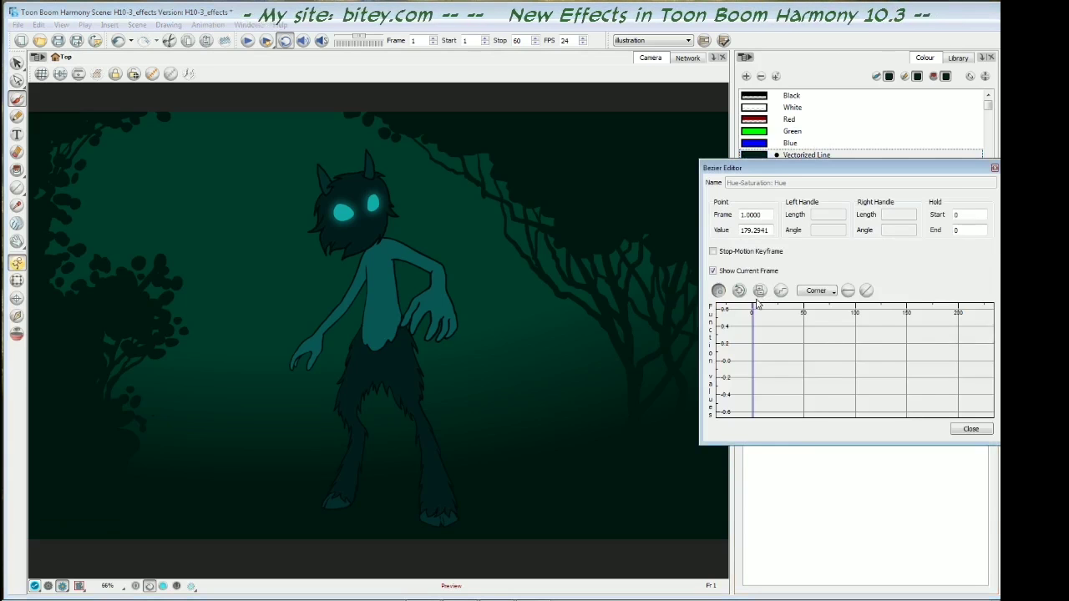
# Step: Add a keyframe at frame 60 of the hue curve, give it a value of 24 and close the curve editor
pyautogui.hotkey('shift', '.')
pyautogui.click(760, 291)
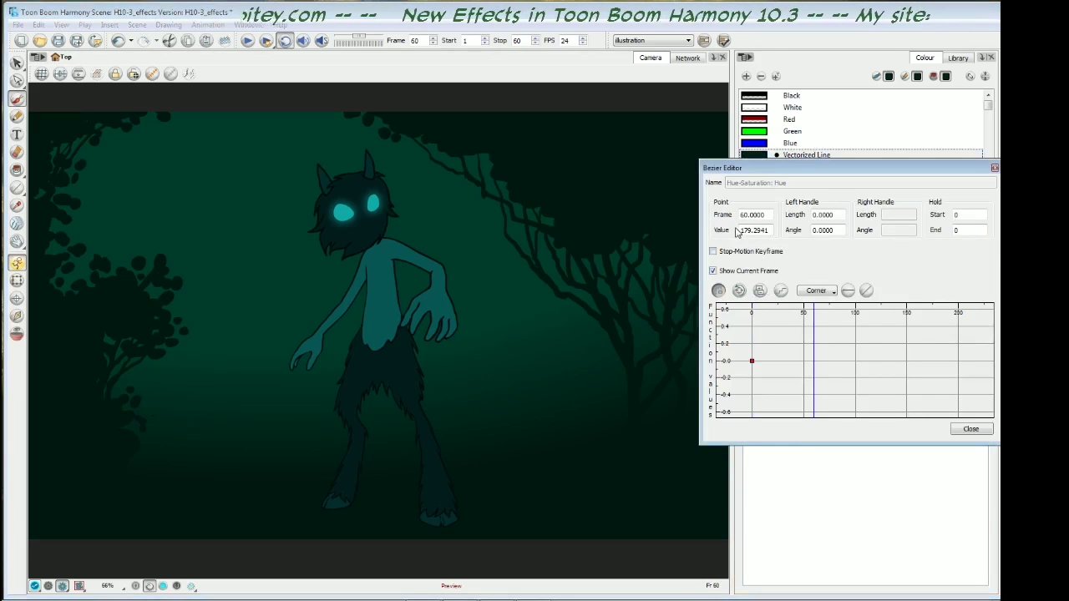
pyautogui.doubleClick(754, 230)
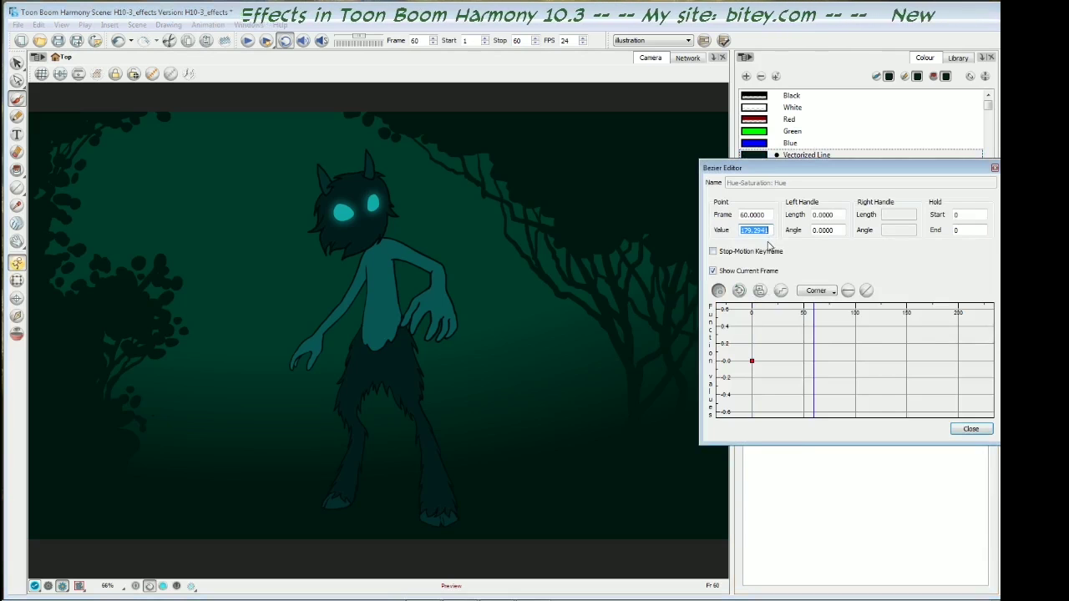
pyautogui.write('24')
pyautogui.press('Return')
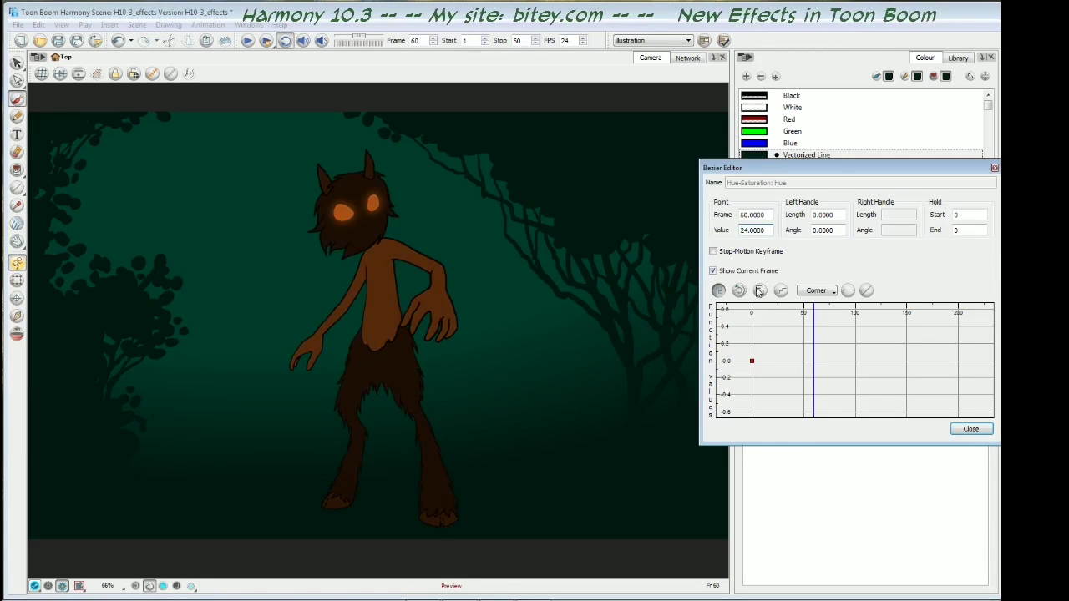
pyautogui.moveTo(850, 351); pyautogui.dragTo(849, 415)
pyautogui.moveTo(850, 317); pyautogui.dragTo(891, 356)
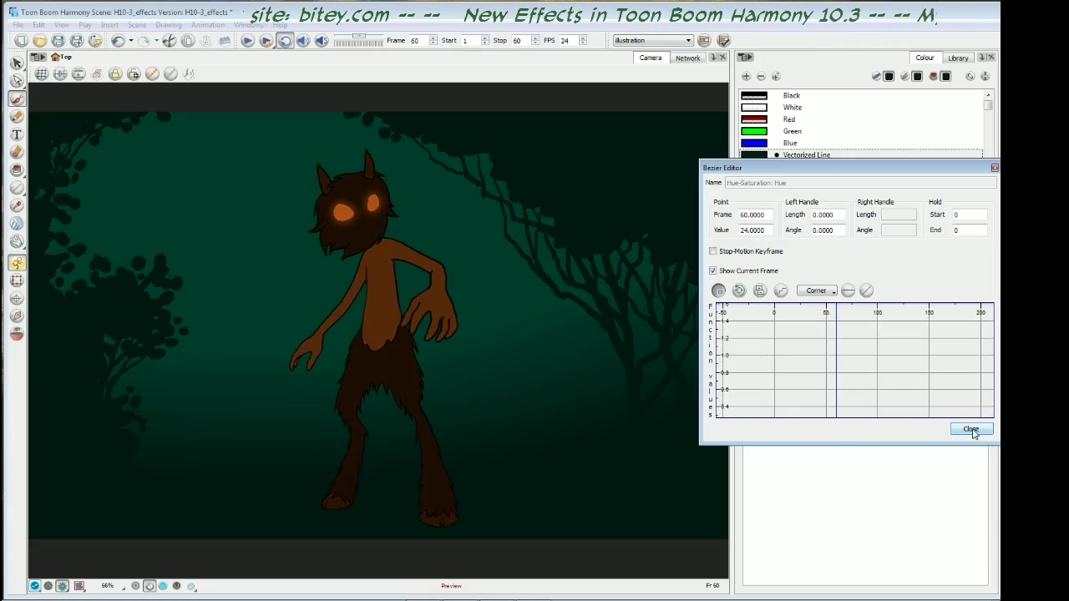
pyautogui.click(970, 428)
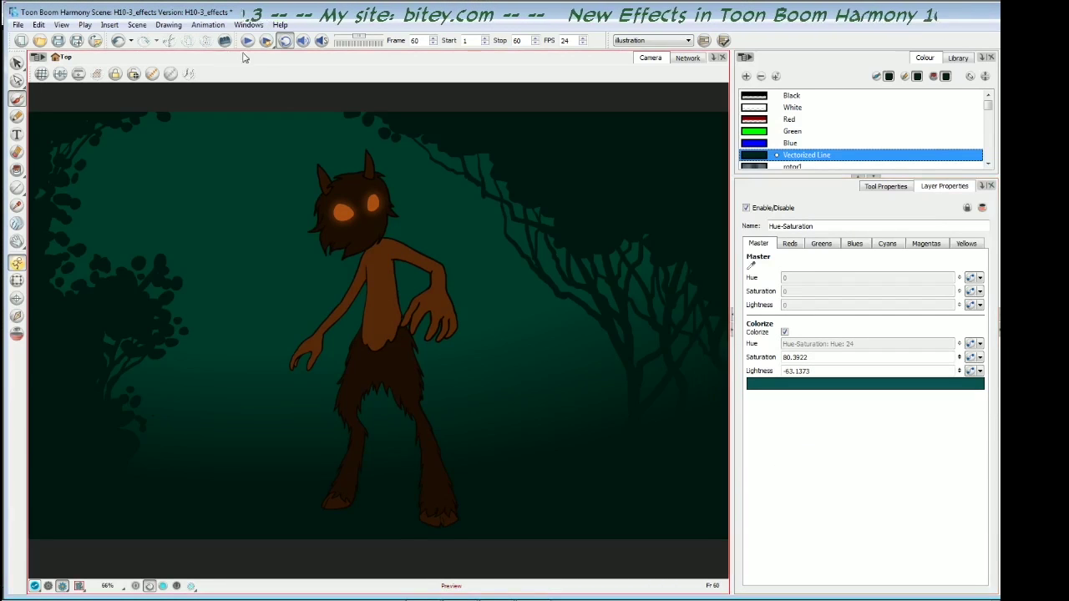
# Step: Render the scene and play back the animated colour change
pyautogui.click(267, 41)
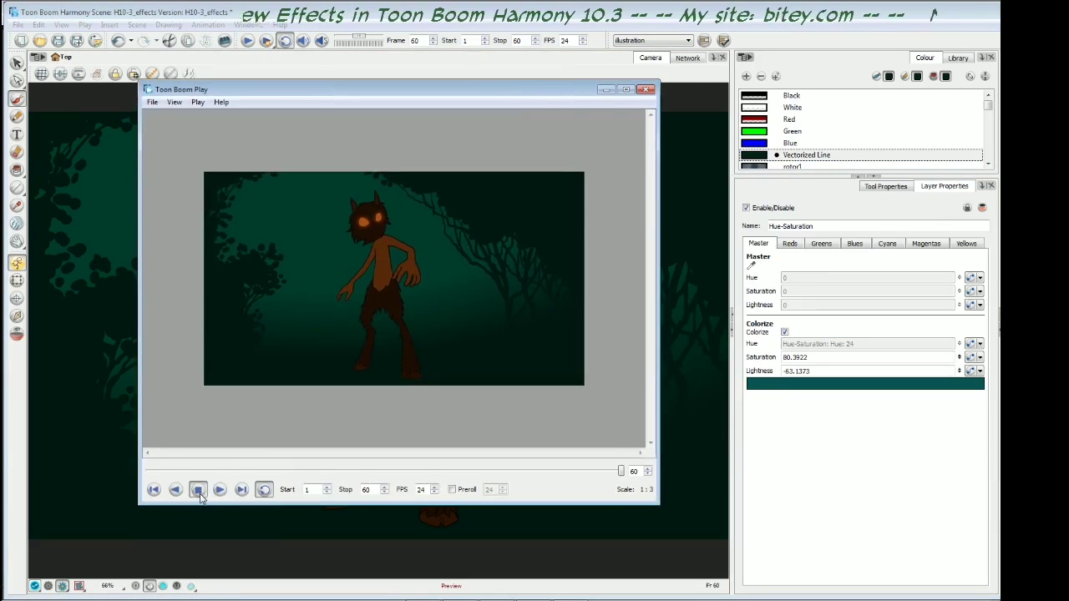
pyautogui.click(220, 491)
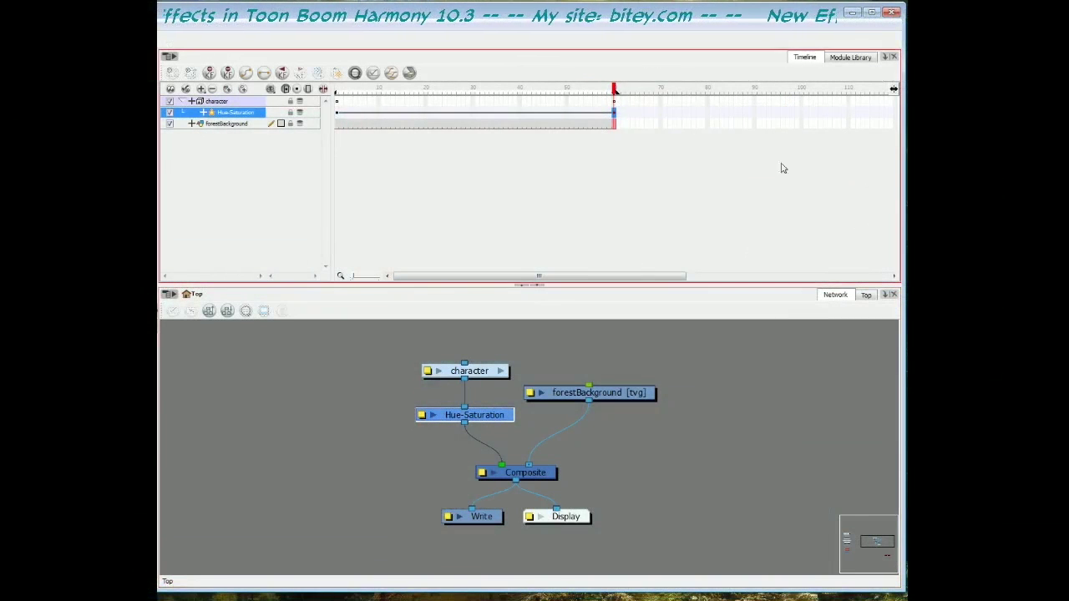
# Step: Detach the Hue-Saturation module from the network and insert a Channel-Swap module between the character and the Composite instead
pyautogui.click(850, 56)
pyautogui.moveTo(491, 416); pyautogui.dragTo(402, 417)
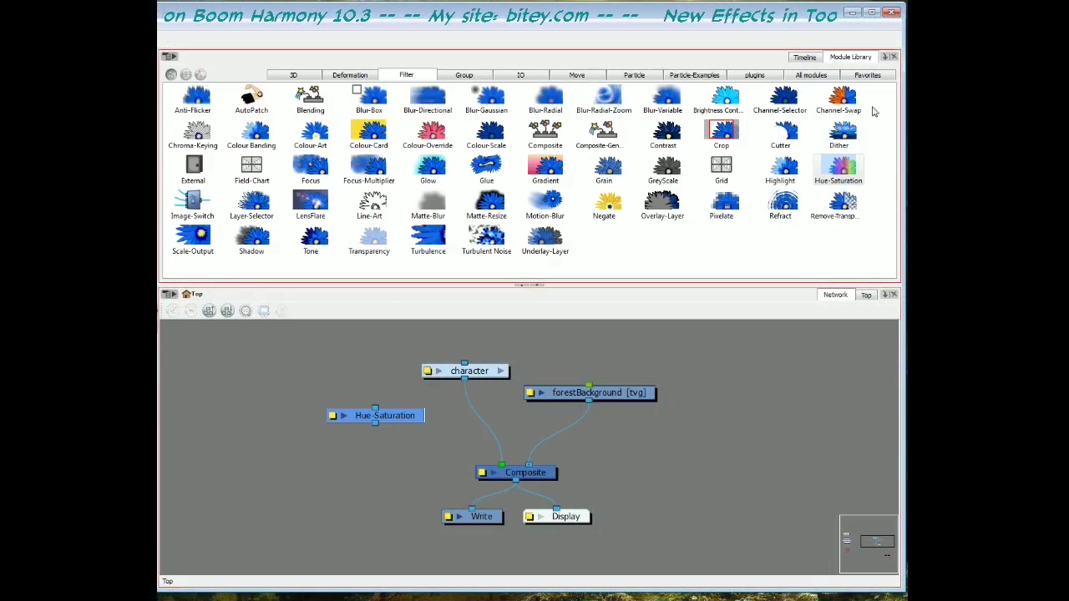
pyautogui.click(848, 98)
pyautogui.moveTo(847, 99); pyautogui.dragTo(484, 417)
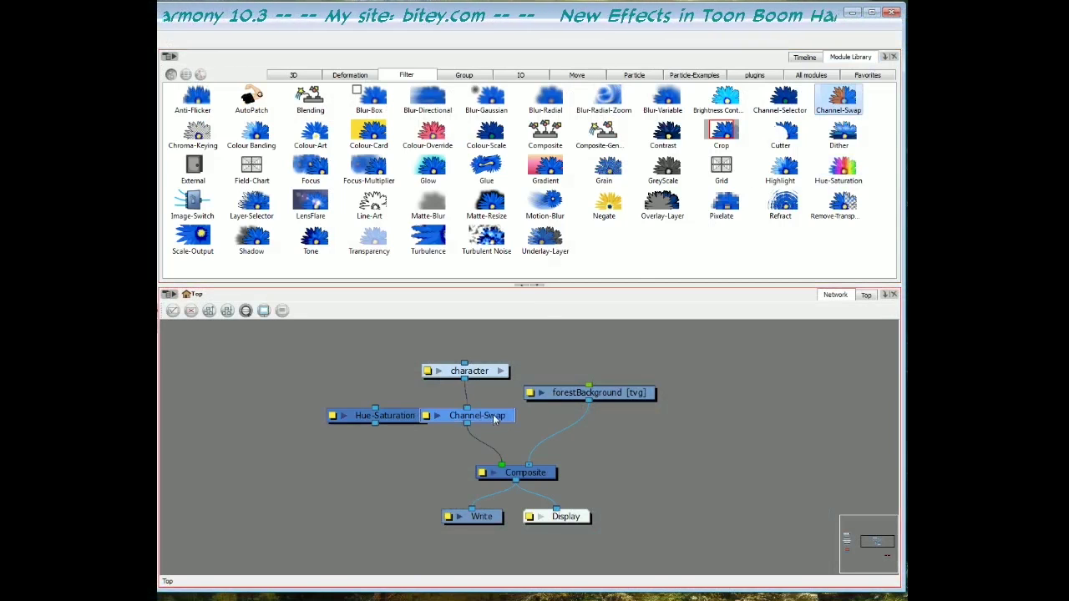
pyautogui.moveTo(402, 420); pyautogui.dragTo(388, 420)
pyautogui.moveTo(486, 415); pyautogui.dragTo(482, 413)
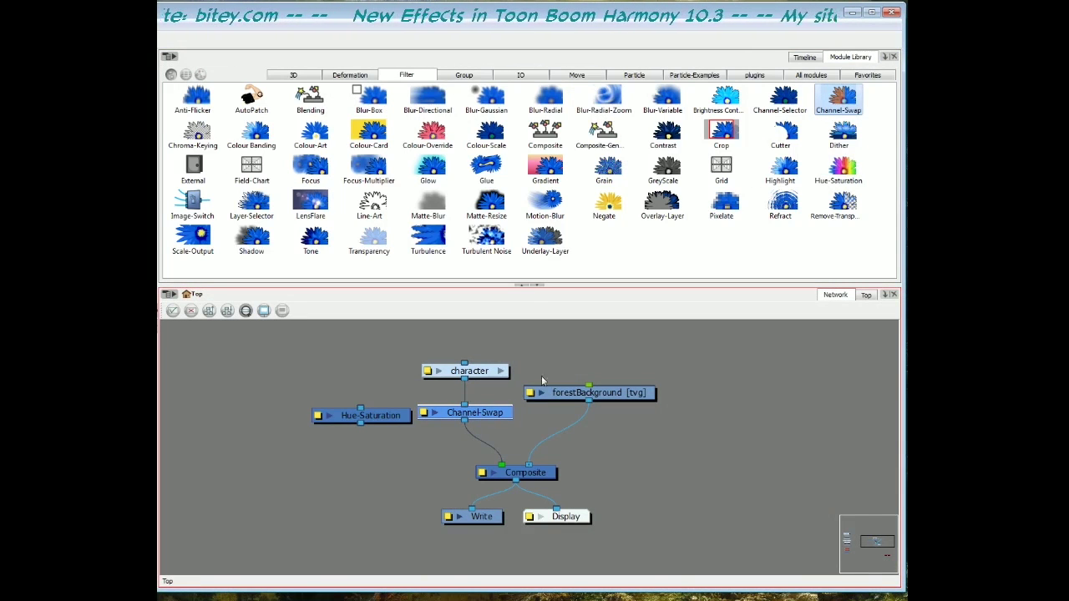
pyautogui.moveTo(618, 399); pyautogui.dragTo(629, 397)
pyautogui.moveTo(390, 422); pyautogui.dragTo(381, 418)
pyautogui.moveTo(489, 412); pyautogui.dragTo(497, 412)
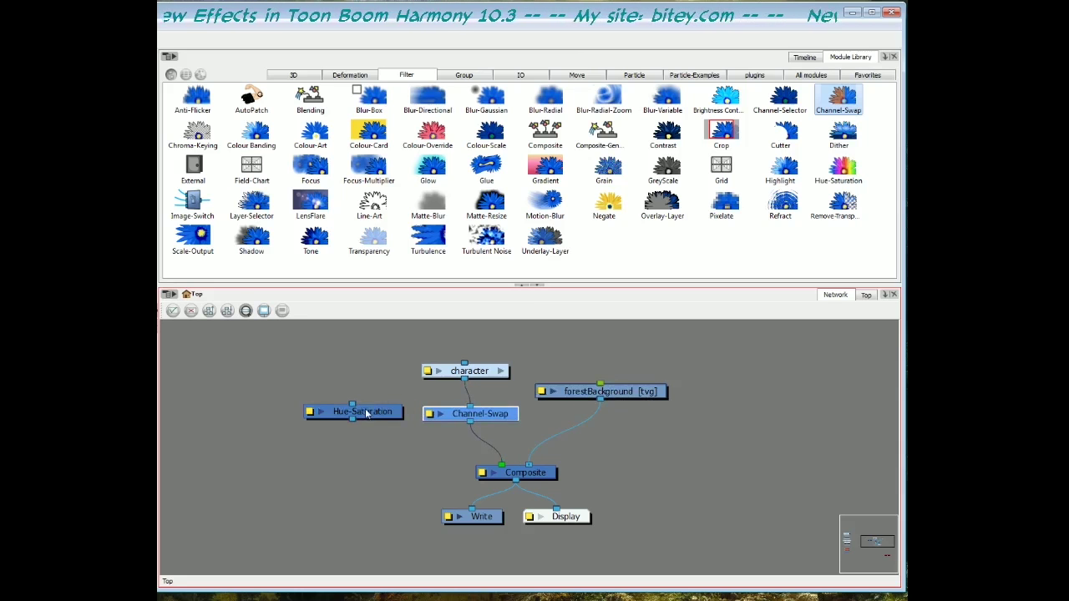
pyautogui.moveTo(368, 415); pyautogui.dragTo(375, 416)
pyautogui.moveTo(479, 416); pyautogui.dragTo(472, 415)
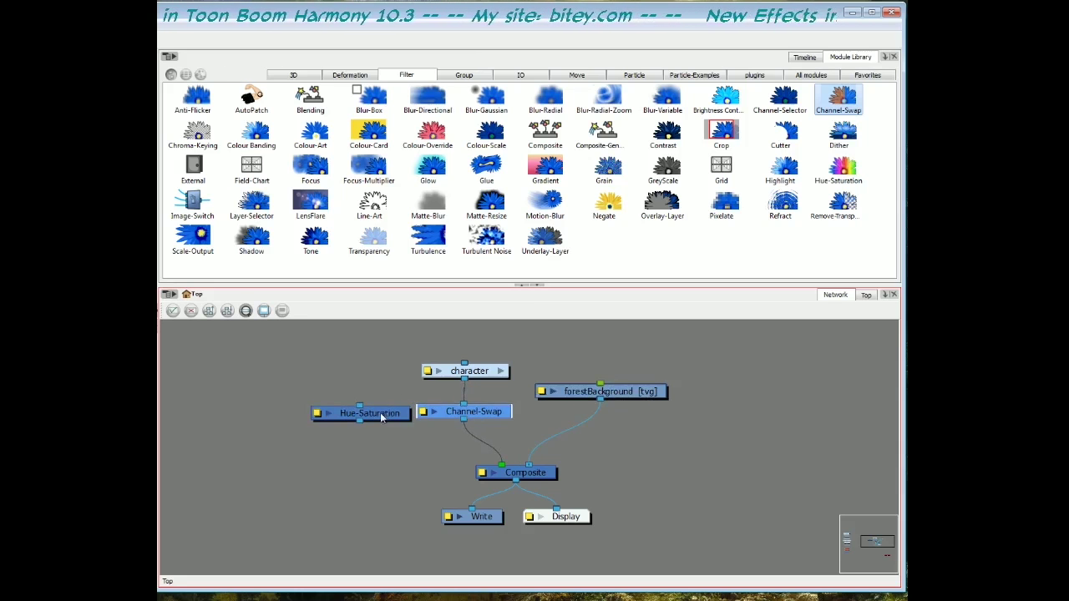
pyautogui.moveTo(384, 418); pyautogui.dragTo(381, 418)
# Step: In the Channel-Swap module, keep the red channel source on Red and set the green channel source to Full Off
pyautogui.click(476, 415)
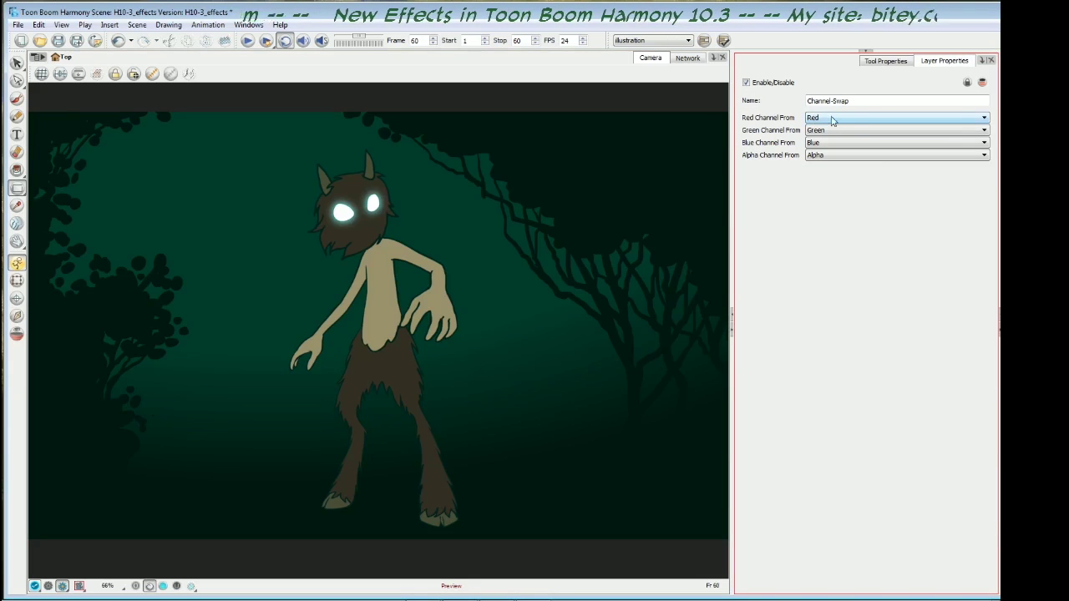
pyautogui.click(850, 120)
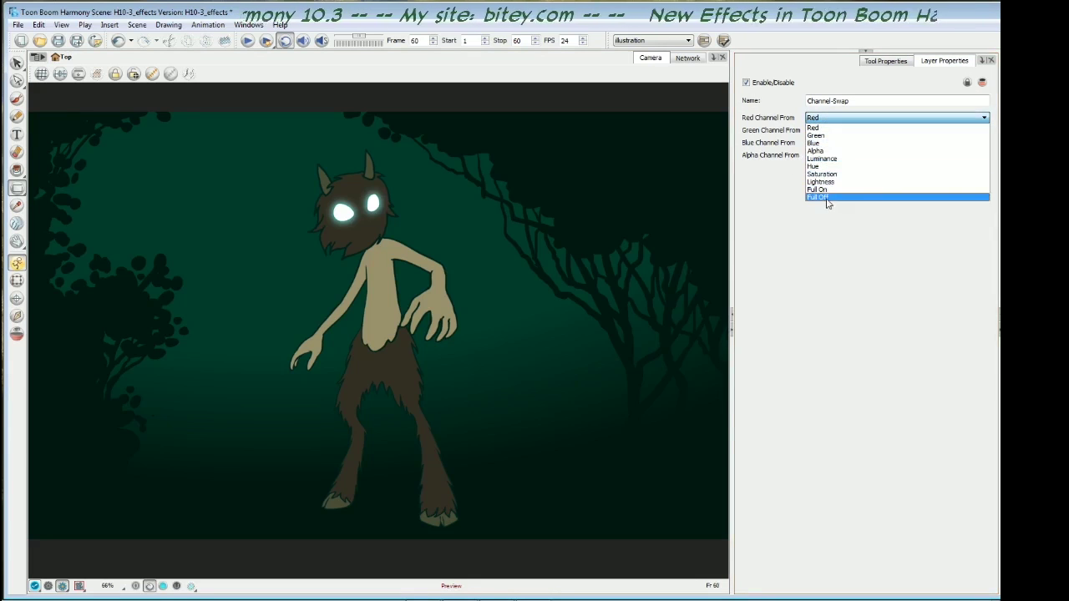
pyautogui.click(825, 128)
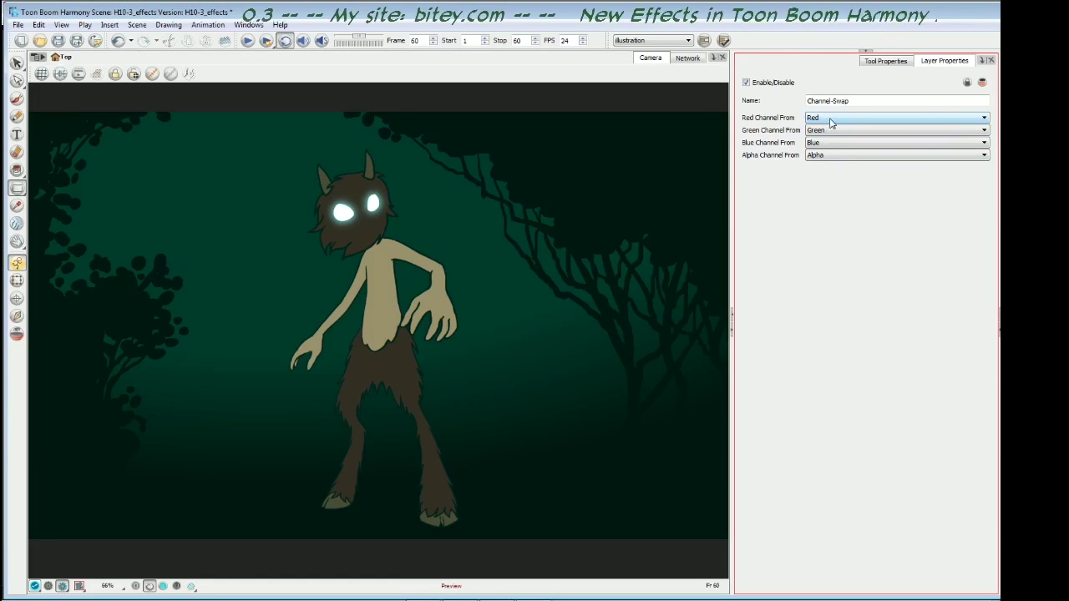
pyautogui.click(834, 121)
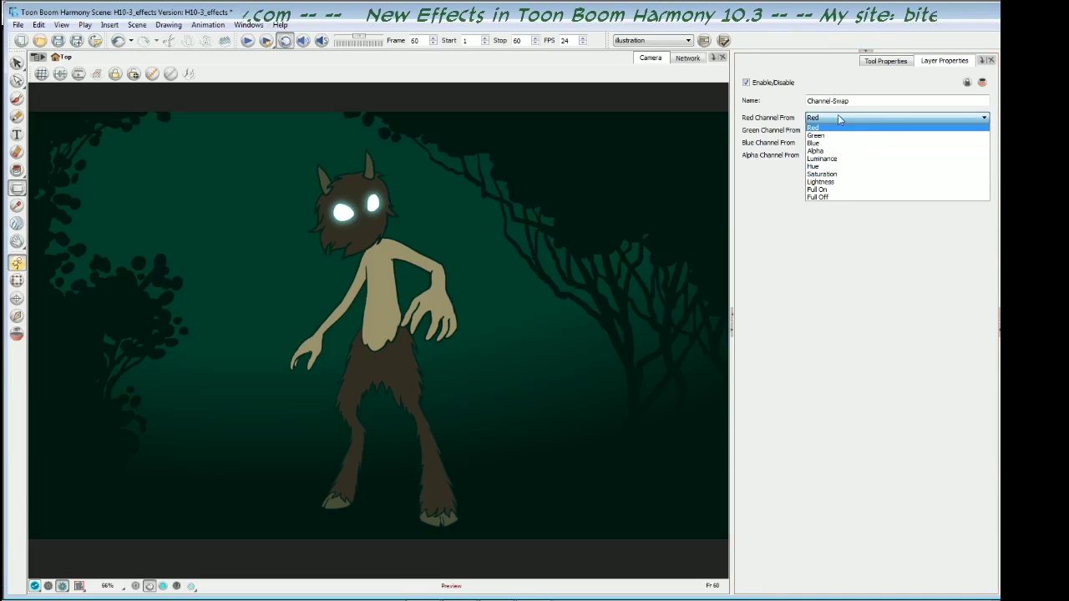
pyautogui.click(823, 128)
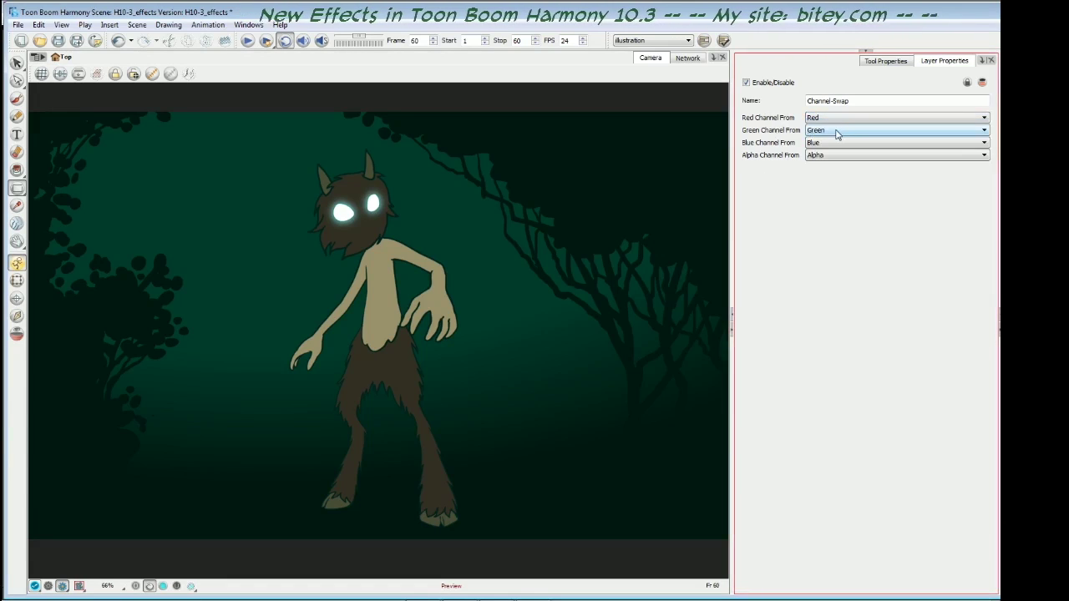
pyautogui.click(836, 132)
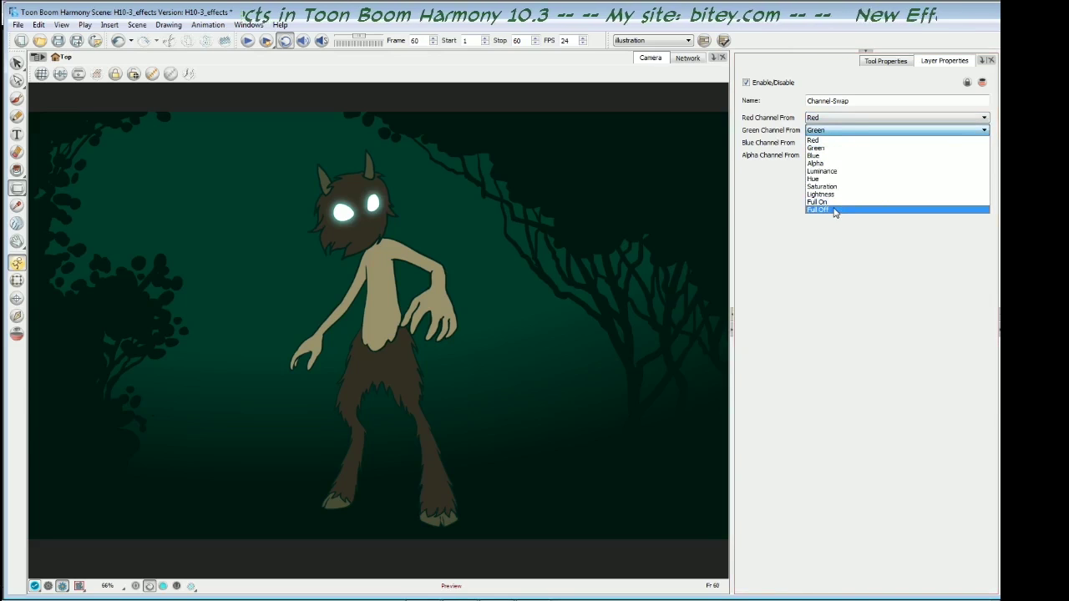
pyautogui.click(837, 209)
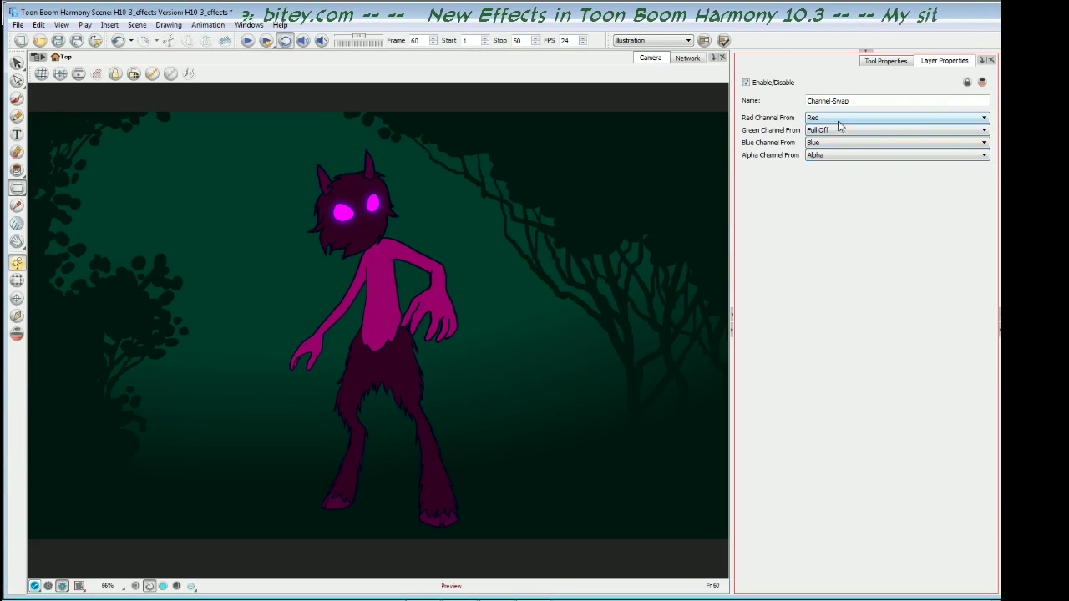
# Step: Set the Channel-Swap module's red channel source to Full On
pyautogui.click(841, 131)
pyautogui.click(842, 132)
pyautogui.click(843, 132)
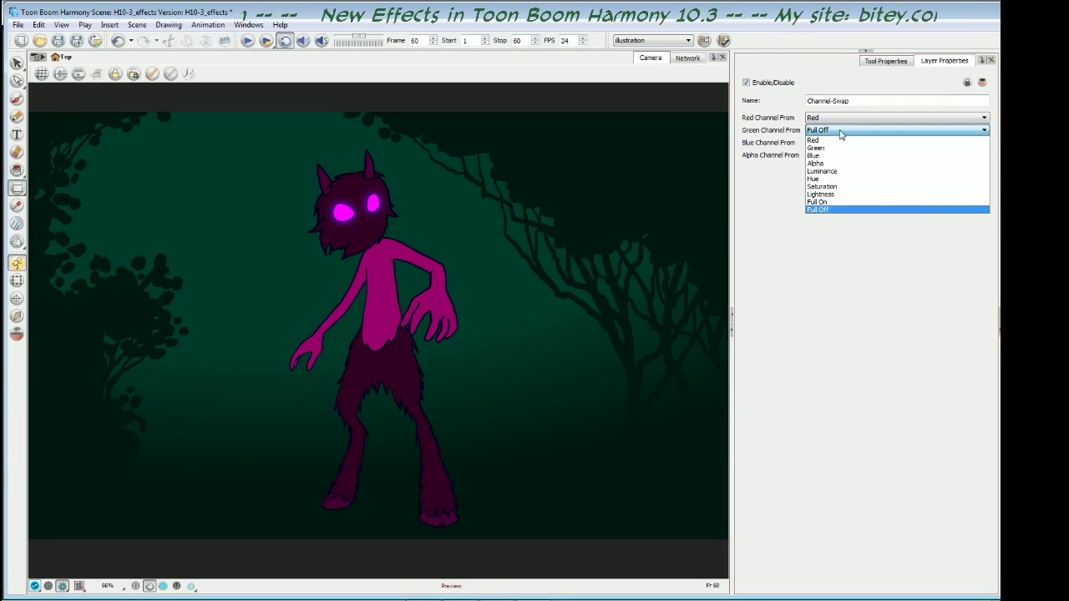
pyautogui.click(840, 132)
pyautogui.click(834, 118)
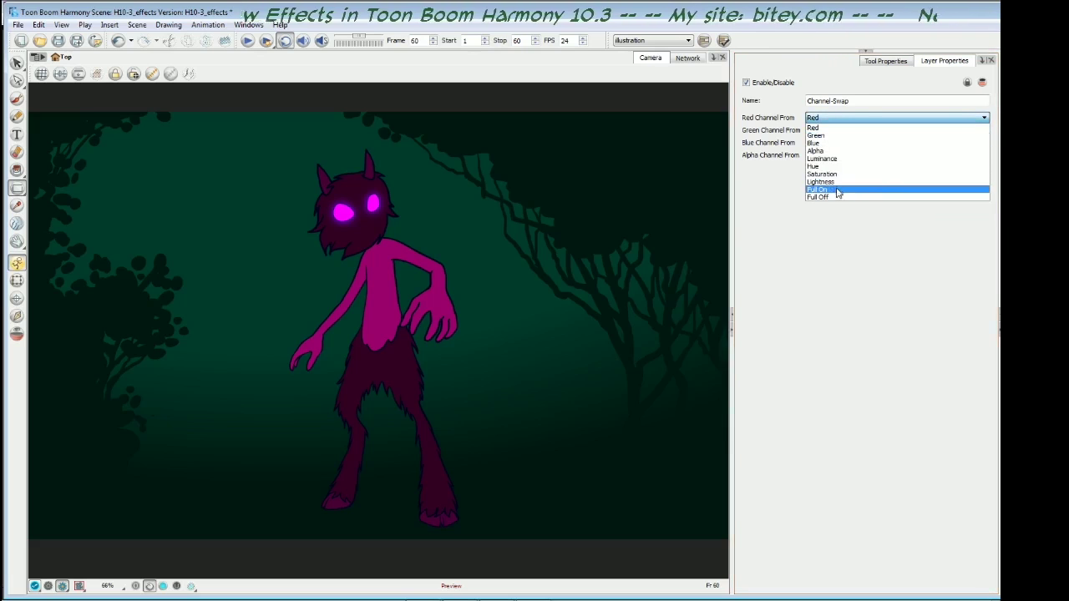
pyautogui.click(841, 190)
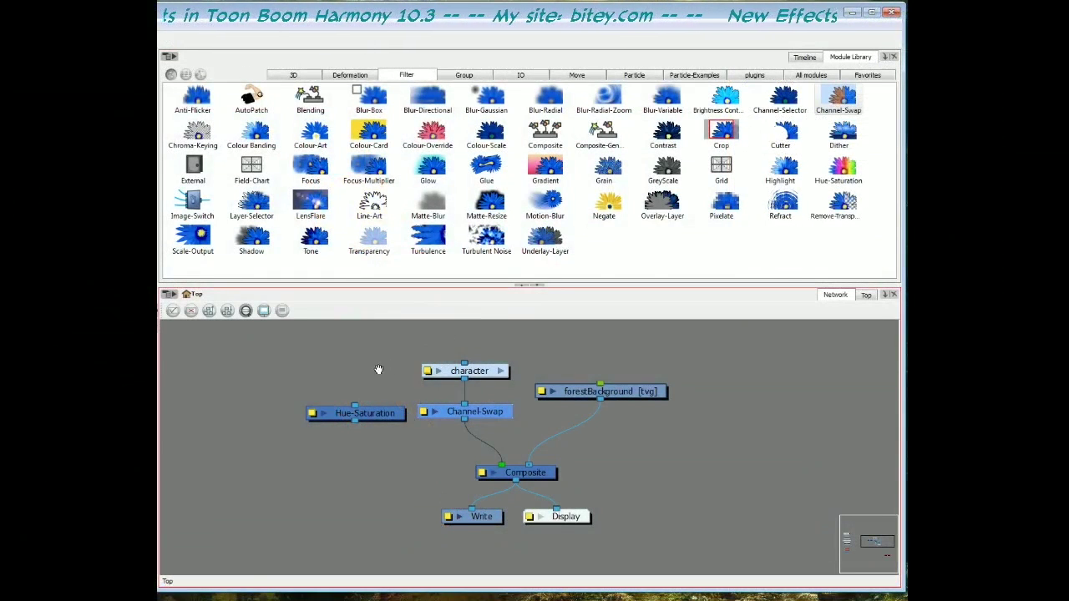
# Step: Detach the Channel-Swap module from the character's connection and set it aside next to the Hue-Saturation module
pyautogui.moveTo(377, 371); pyautogui.dragTo(356, 369)
pyautogui.moveTo(369, 414); pyautogui.dragTo(340, 411)
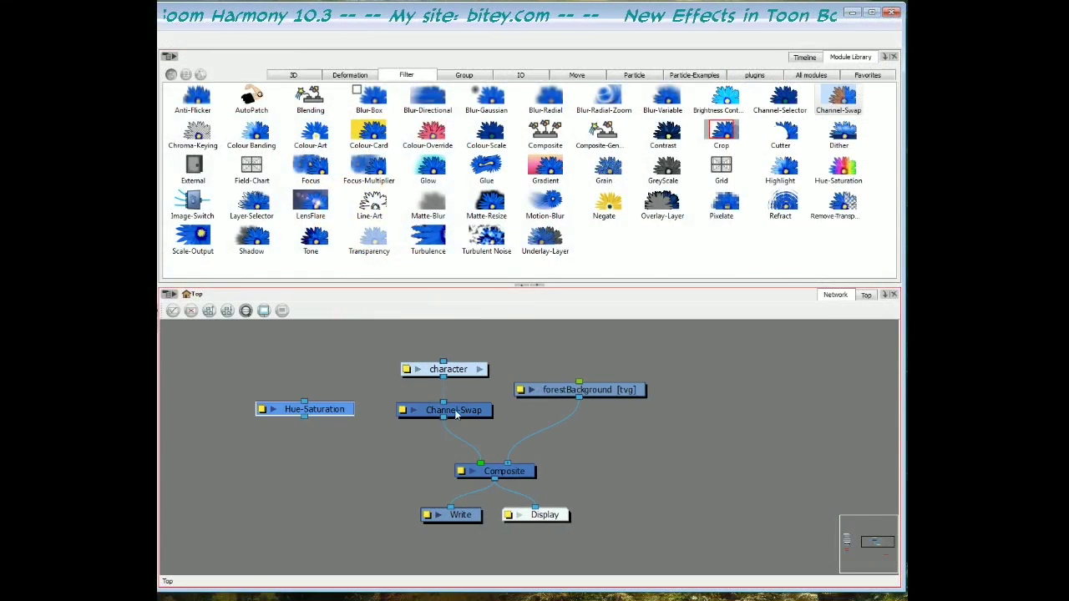
pyautogui.moveTo(457, 414); pyautogui.dragTo(424, 411)
pyautogui.moveTo(329, 412); pyautogui.dragTo(322, 414)
pyautogui.moveTo(415, 411); pyautogui.dragTo(407, 415)
pyautogui.moveTo(334, 413); pyautogui.dragTo(332, 415)
pyautogui.moveTo(429, 413); pyautogui.dragTo(426, 413)
# Step: Move the forestBackground and character modules farther apart from the Composite to make room in the network
pyautogui.moveTo(607, 396); pyautogui.dragTo(637, 410)
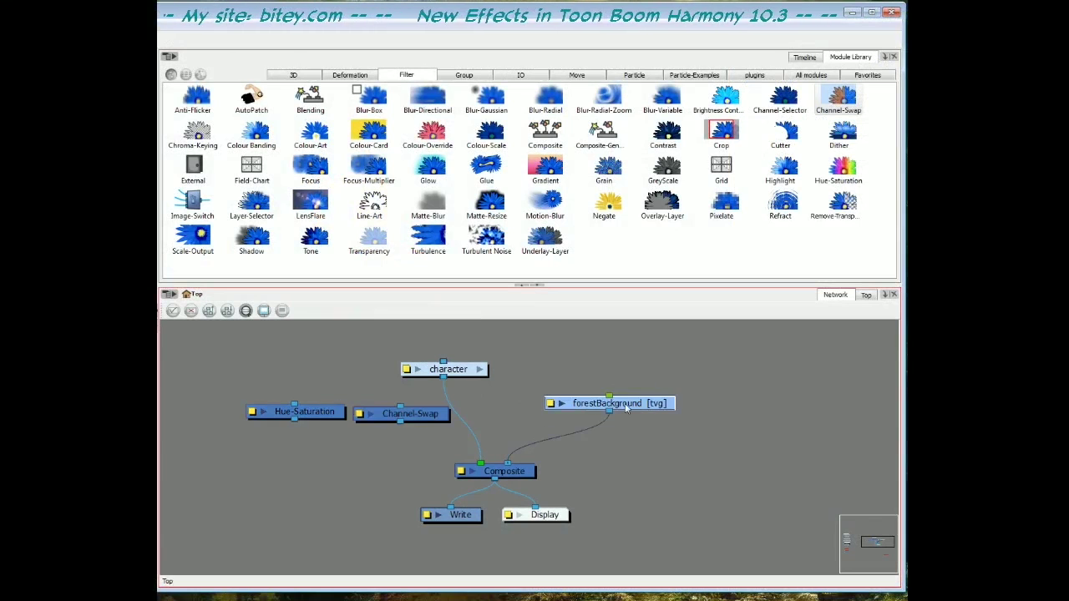
pyautogui.moveTo(489, 411); pyautogui.dragTo(524, 420)
pyautogui.moveTo(484, 381); pyautogui.dragTo(474, 362)
pyautogui.moveTo(451, 426); pyautogui.dragTo(460, 419)
pyautogui.moveTo(350, 419); pyautogui.dragTo(360, 411)
pyautogui.moveTo(464, 420); pyautogui.dragTo(470, 413)
pyautogui.click(361, 411)
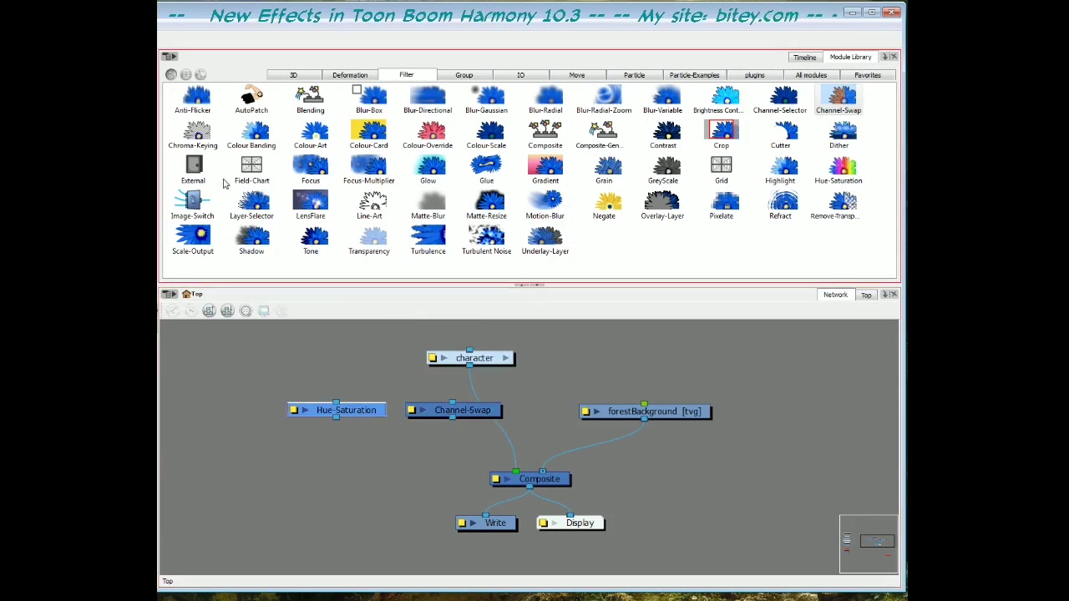
# Step: Add an Image-Switch module feeding the Composite and connect the character module to it
pyautogui.moveTo(196, 200)
pyautogui.mouseDown()
pyautogui.moveTo(459, 464)
pyautogui.moveTo(440, 459)
pyautogui.moveTo(521, 441)
pyautogui.moveTo(492, 441)
pyautogui.moveTo(483, 455)
pyautogui.moveTo(493, 467)
pyautogui.mouseUp()
pyautogui.moveTo(473, 409); pyautogui.dragTo(456, 415)
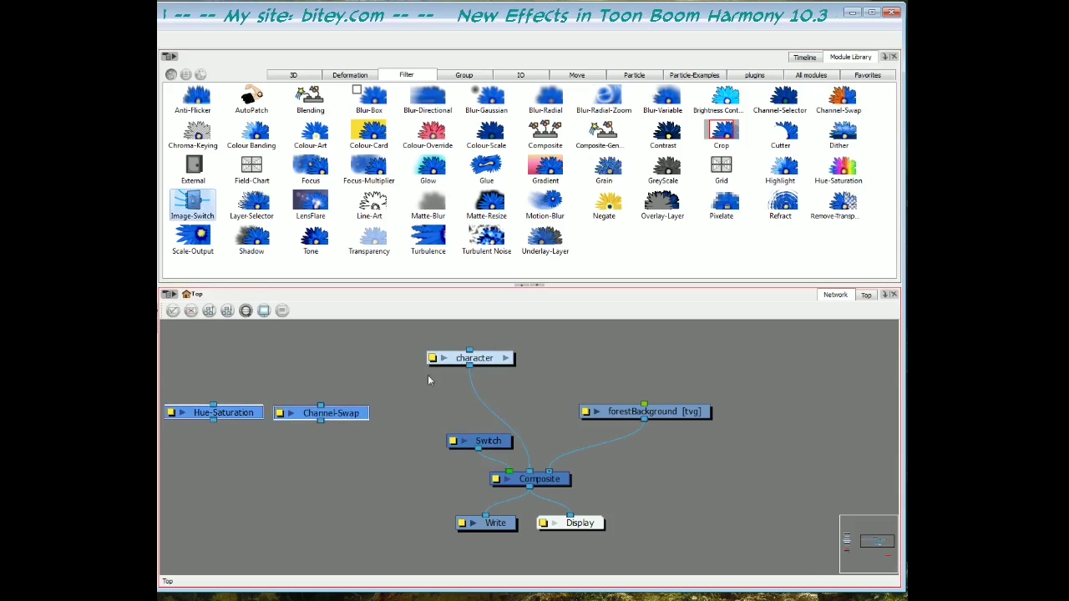
pyautogui.moveTo(469, 368); pyautogui.dragTo(479, 442)
# Step: Insert the Channel-Swap module between the character and the Switch
pyautogui.moveTo(339, 416); pyautogui.dragTo(481, 404)
pyautogui.moveTo(473, 444); pyautogui.dragTo(448, 449)
pyautogui.moveTo(497, 409); pyautogui.dragTo(540, 405)
pyautogui.moveTo(451, 447); pyautogui.dragTo(482, 445)
# Step: Connect the Hue-Saturation module between the character and a second Switch port, and space out the surrounding modules
pyautogui.moveTo(478, 364); pyautogui.dragTo(429, 357)
pyautogui.moveTo(236, 417); pyautogui.dragTo(402, 401)
pyautogui.moveTo(523, 402); pyautogui.dragTo(513, 401)
pyautogui.moveTo(420, 357)
pyautogui.mouseDown()
pyautogui.moveTo(380, 390)
pyautogui.moveTo(471, 455)
pyautogui.mouseUp()
pyautogui.moveTo(409, 399); pyautogui.dragTo(368, 399)
pyautogui.click(435, 355)
pyautogui.moveTo(527, 401); pyautogui.dragTo(521, 401)
pyautogui.moveTo(678, 414); pyautogui.dragTo(713, 415)
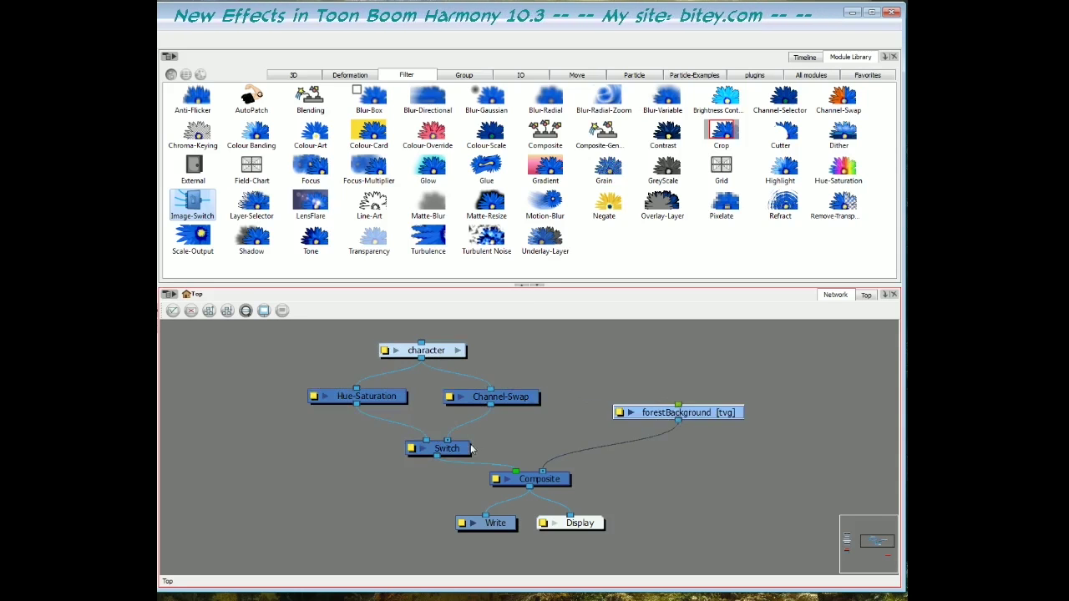
pyautogui.moveTo(458, 451); pyautogui.dragTo(445, 443)
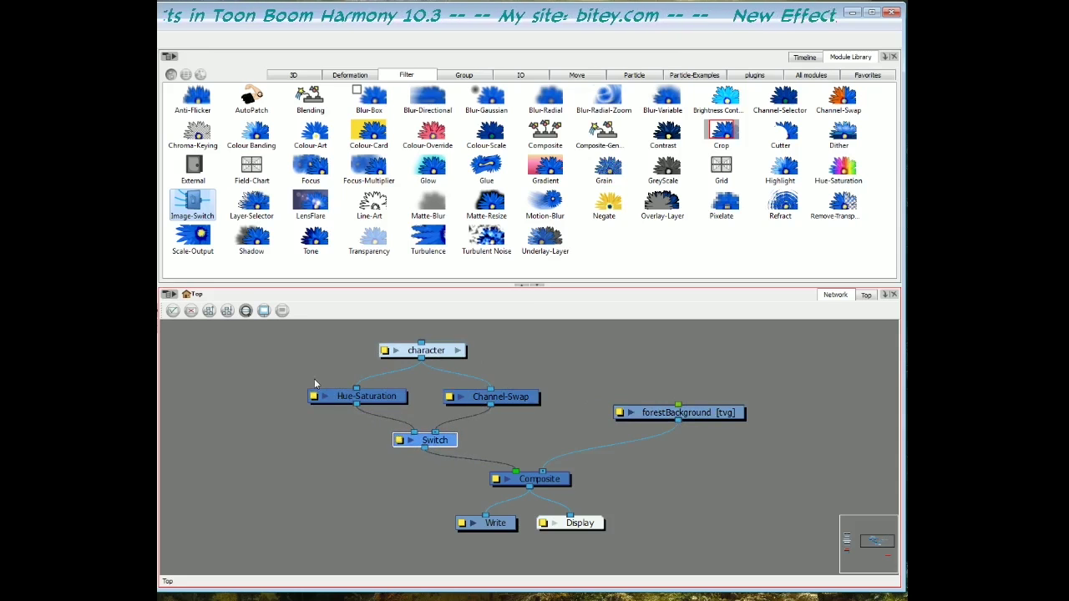
# Step: Review the Hue-Saturation and Channel-Swap branches that lead into the Switch
pyautogui.click(338, 396)
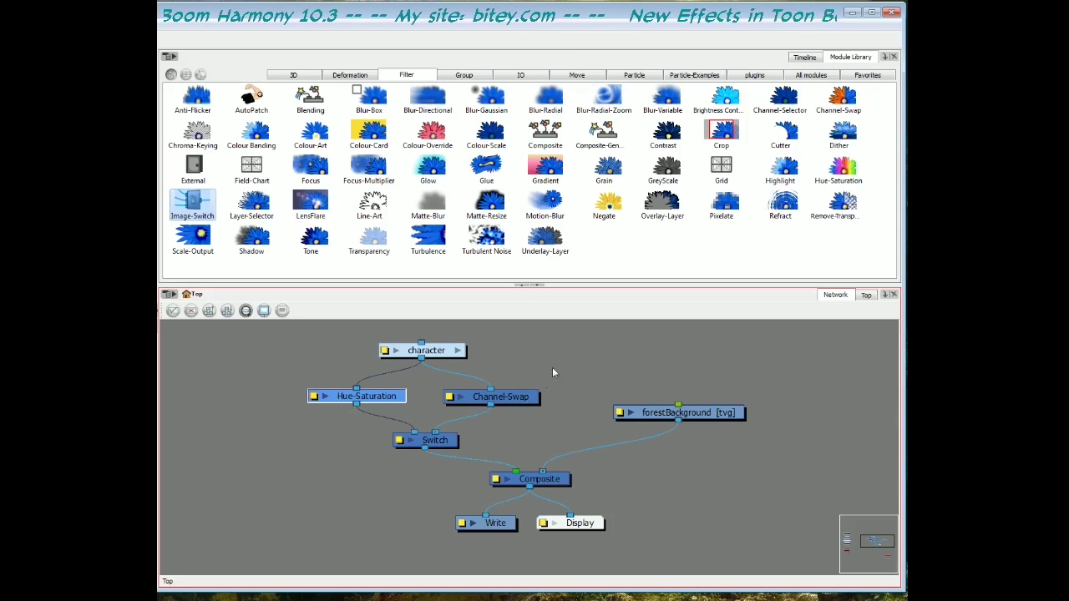
pyautogui.click(535, 399)
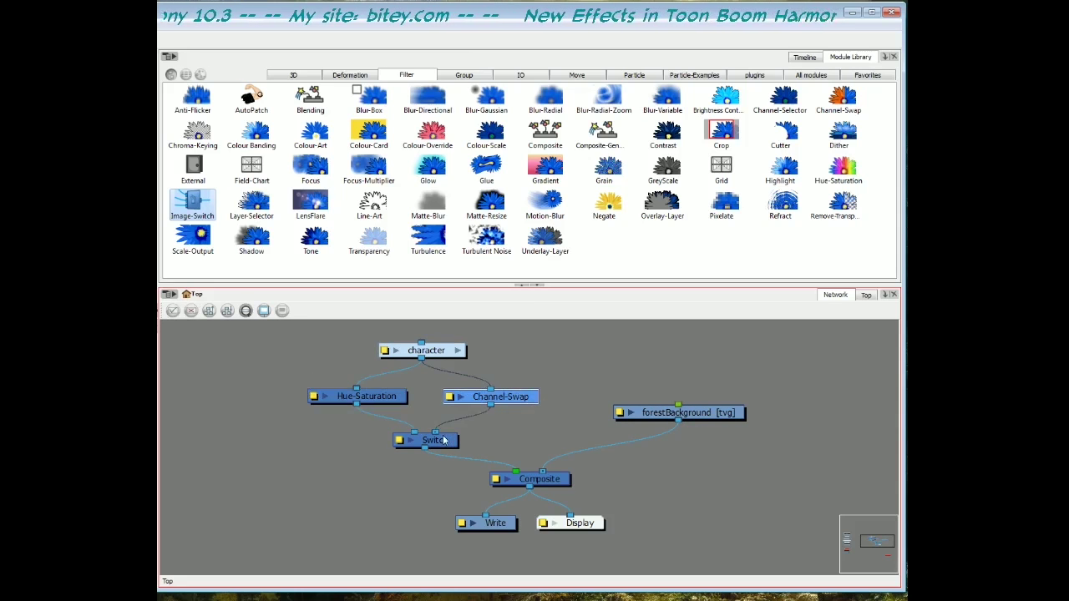
pyautogui.click(332, 468)
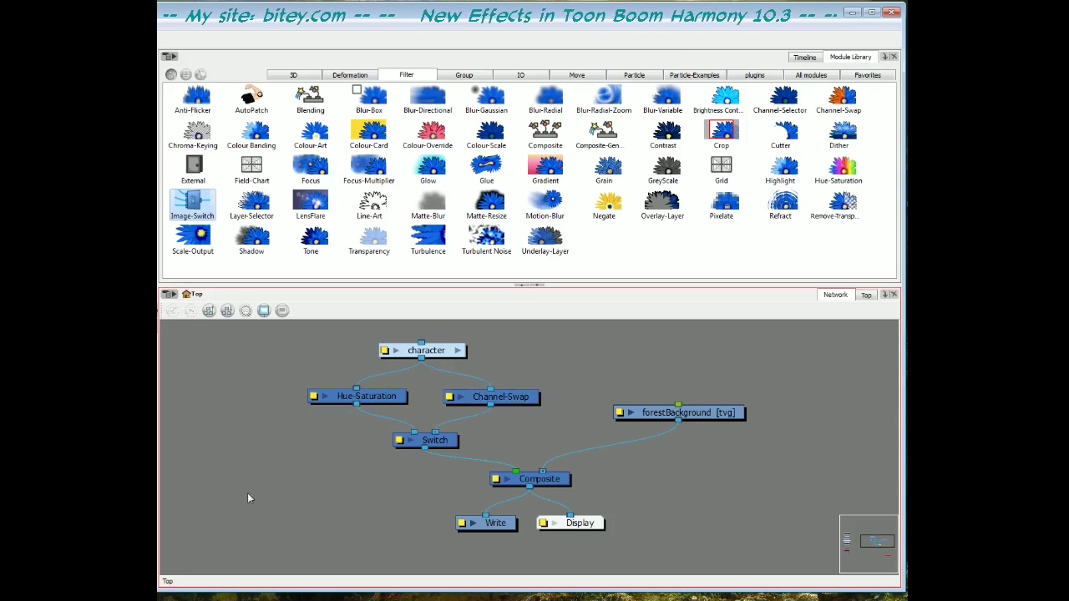
# Step: Bring in the Colour-Override module and connect it between the character and the Switch, between the two existing branches
pyautogui.moveTo(234, 505); pyautogui.dragTo(596, 393)
pyautogui.moveTo(327, 501); pyautogui.dragTo(358, 399)
pyautogui.moveTo(288, 479); pyautogui.dragTo(396, 440)
pyautogui.moveTo(430, 386); pyautogui.dragTo(315, 437)
pyautogui.moveTo(447, 438); pyautogui.dragTo(482, 438)
pyautogui.moveTo(344, 501); pyautogui.dragTo(389, 473)
pyautogui.moveTo(405, 438); pyautogui.dragTo(476, 439)
# Step: Arrange Hue-Saturation, Colour-Override and Channel-Swap in an evenly spaced row above the Switch
pyautogui.moveTo(313, 437); pyautogui.dragTo(298, 437)
pyautogui.moveTo(415, 445); pyautogui.dragTo(420, 443)
pyautogui.moveTo(418, 485); pyautogui.dragTo(410, 493)
pyautogui.moveTo(417, 439); pyautogui.dragTo(415, 441)
pyautogui.moveTo(502, 438); pyautogui.dragTo(503, 437)
pyautogui.moveTo(304, 436); pyautogui.dragTo(302, 436)
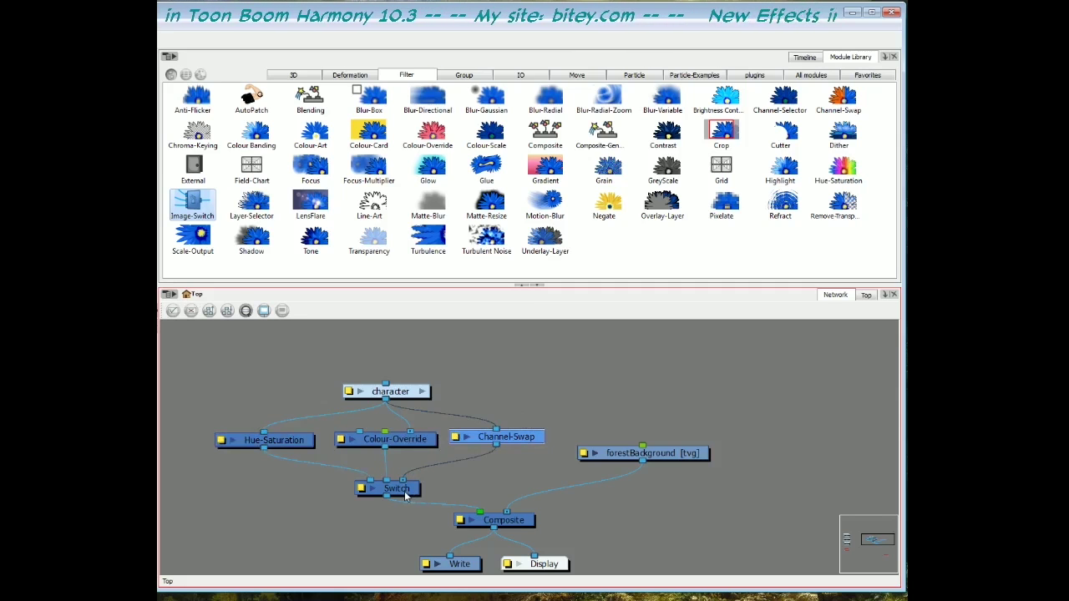
# Step: Examine the Switch's Port Index property and the three effect modules connected to its input ports
pyautogui.click(407, 495)
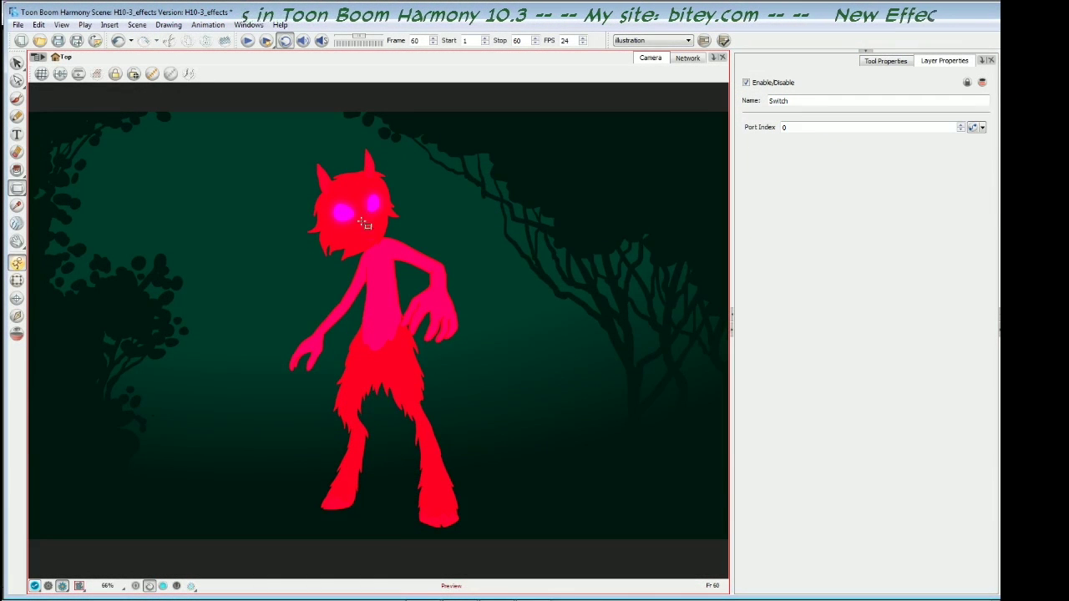
pyautogui.click(754, 143)
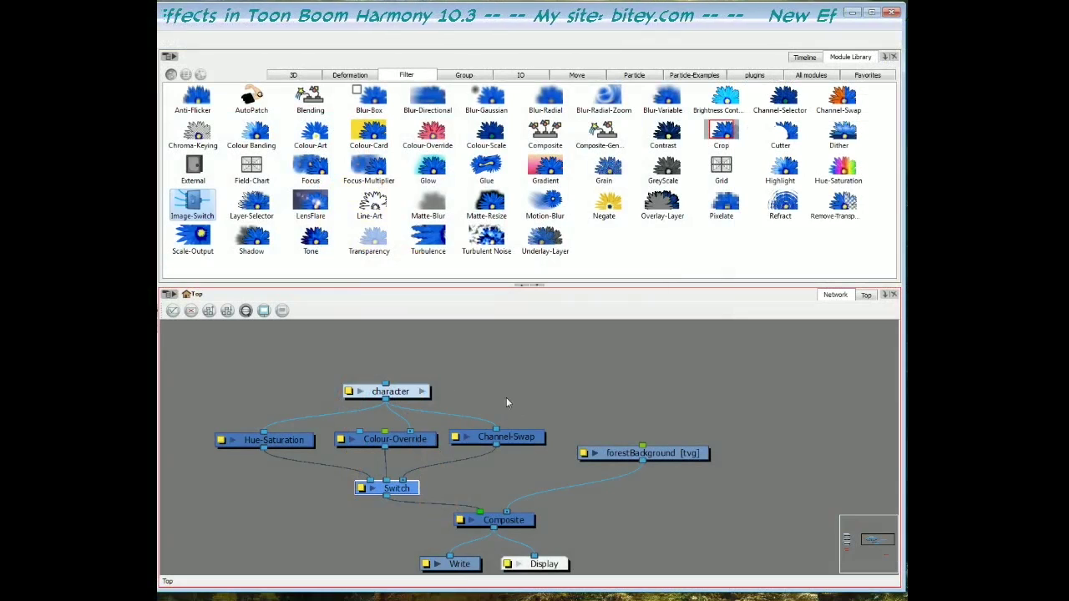
pyautogui.moveTo(403, 393); pyautogui.dragTo(410, 376)
pyautogui.click(520, 433)
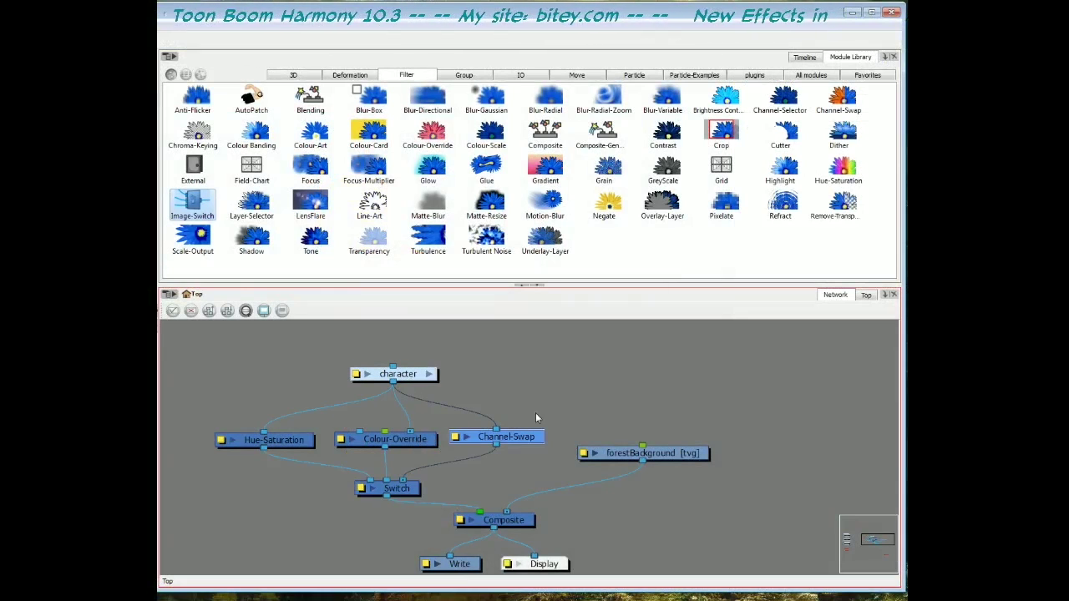
pyautogui.click(422, 418)
pyautogui.click(392, 440)
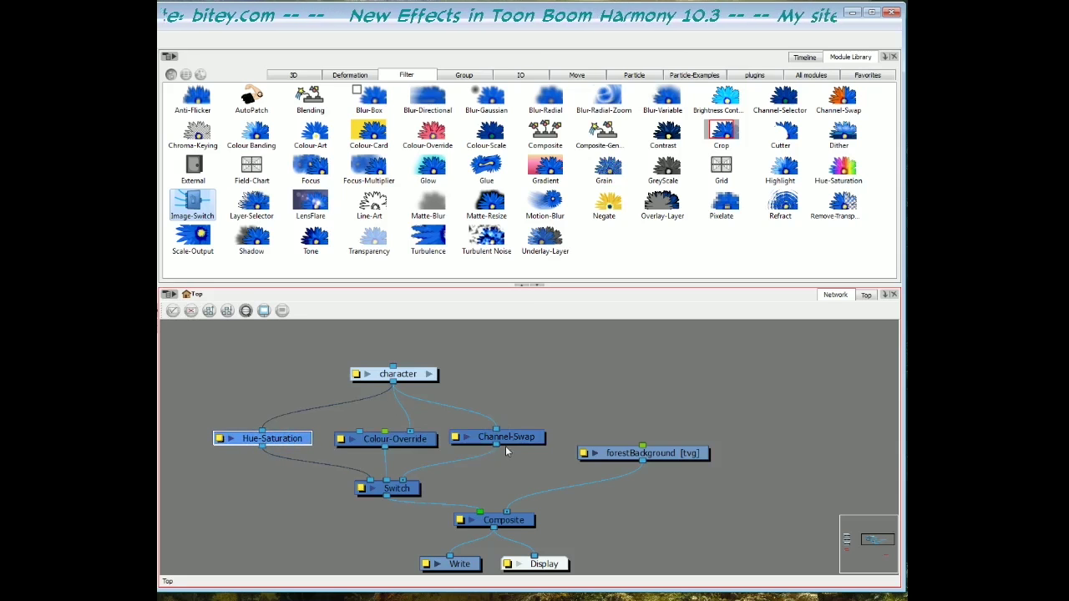
pyautogui.moveTo(506, 438); pyautogui.dragTo(508, 439)
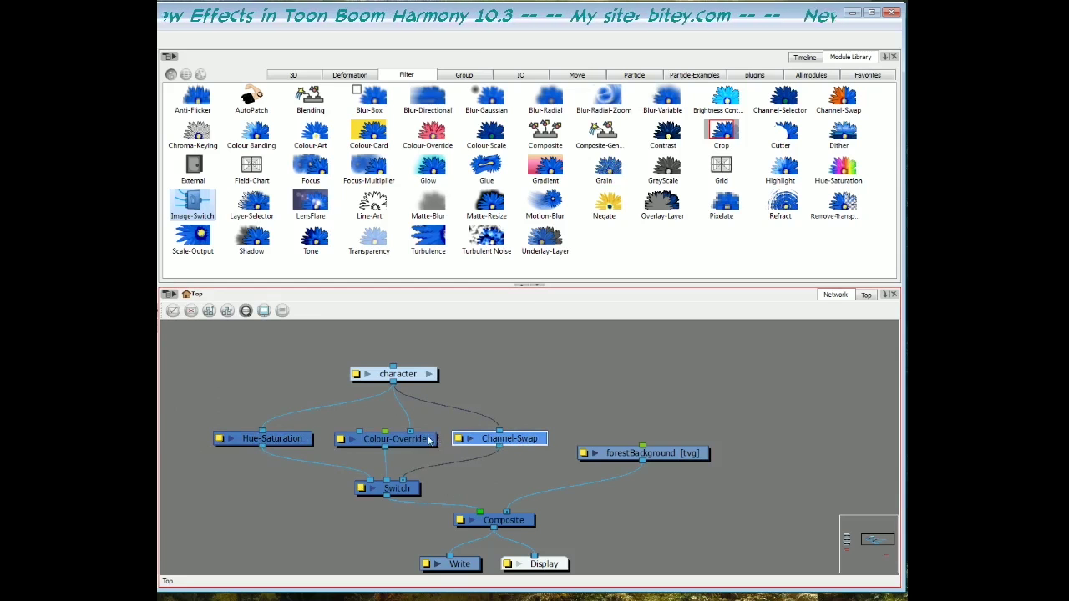
pyautogui.moveTo(407, 491); pyautogui.dragTo(405, 488)
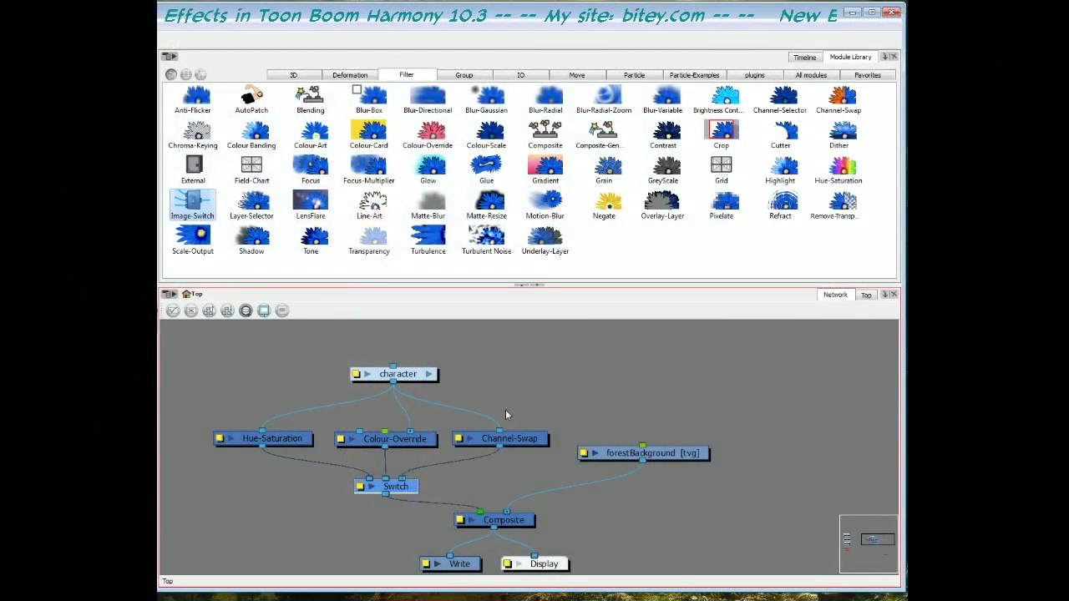
pyautogui.click(497, 441)
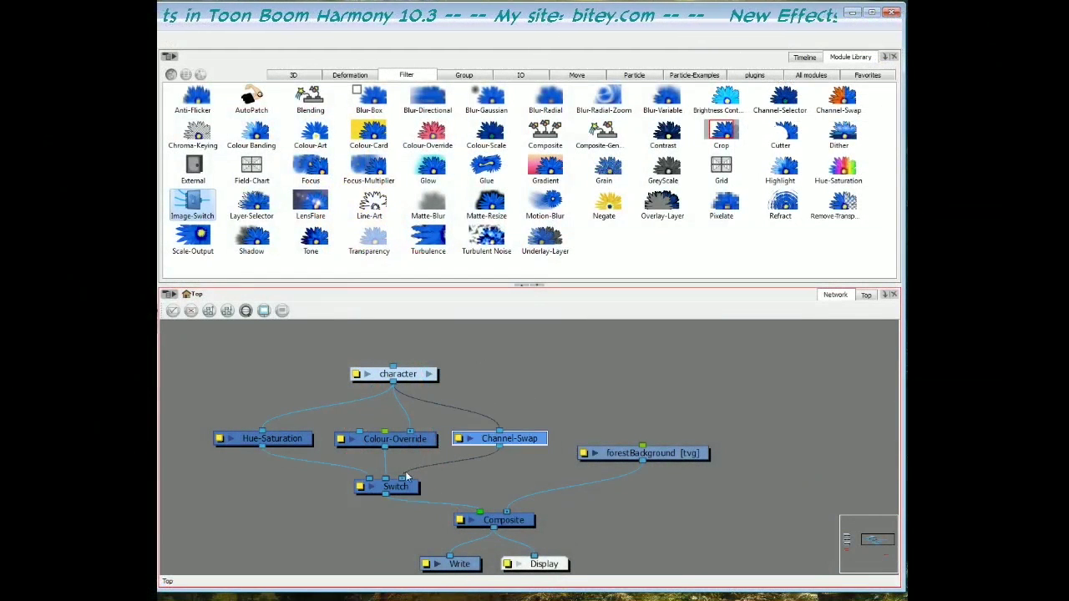
pyautogui.moveTo(421, 440); pyautogui.dragTo(392, 441)
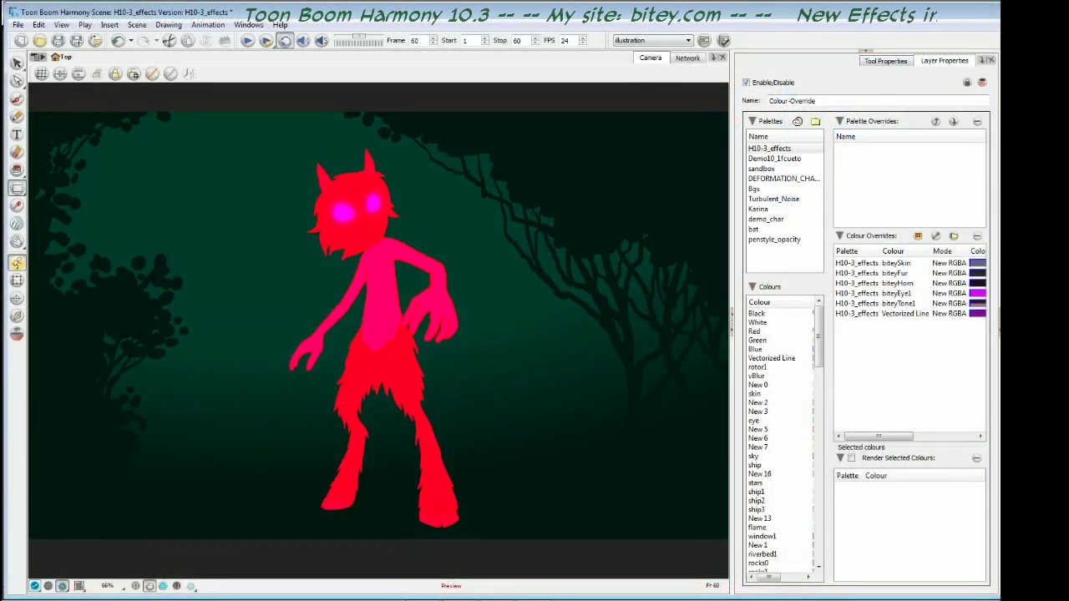
# Step: Set the Switch's Port Index to 1, then create an animation function for it and open it in the Bezier Editor
pyautogui.click(797, 145)
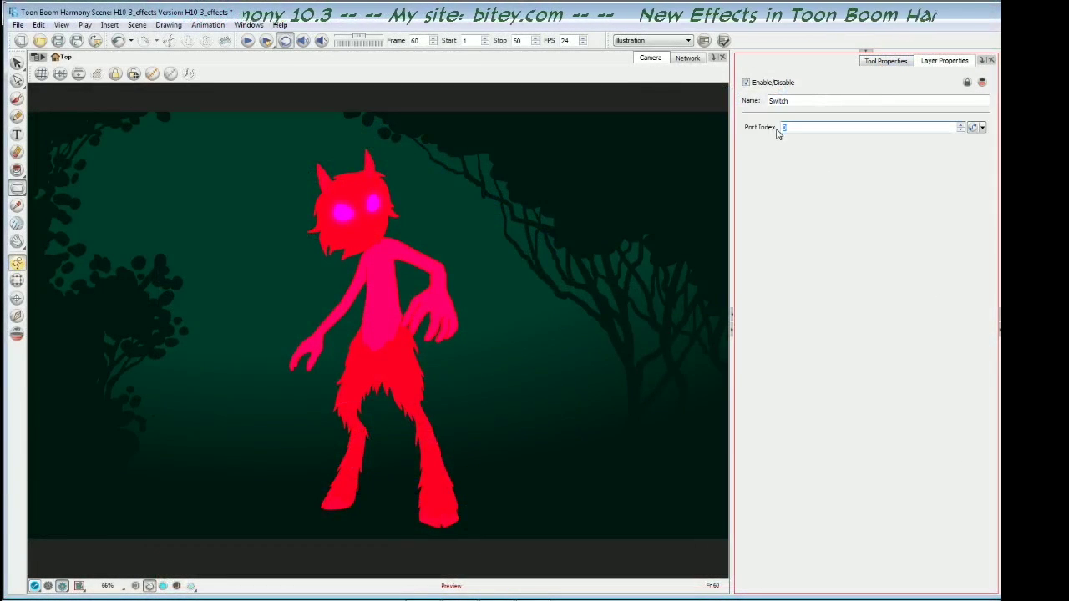
pyautogui.write('1')
pyautogui.press('Return')
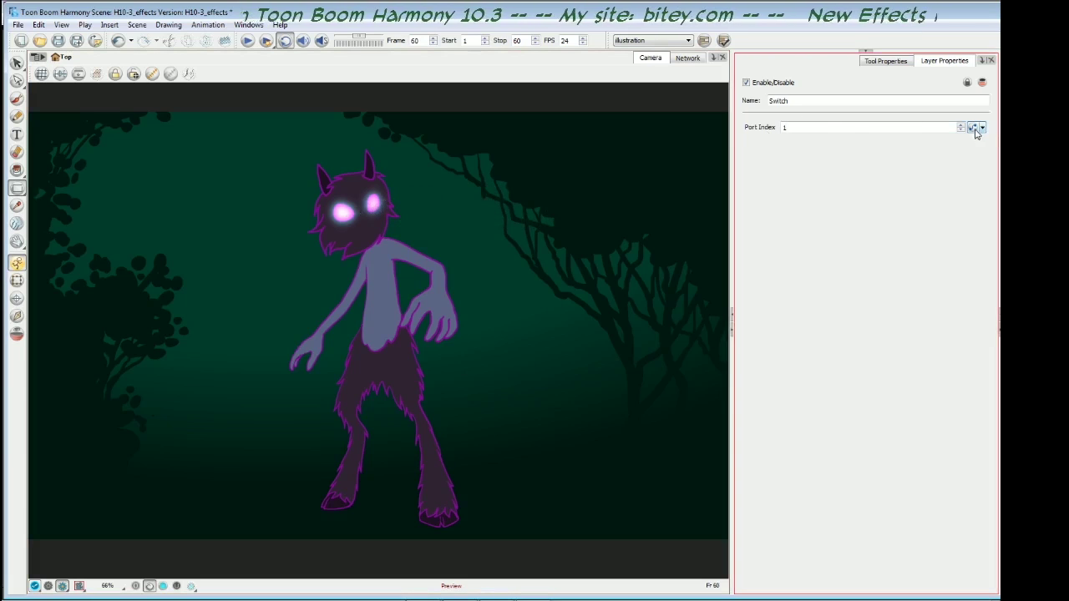
pyautogui.click(974, 129)
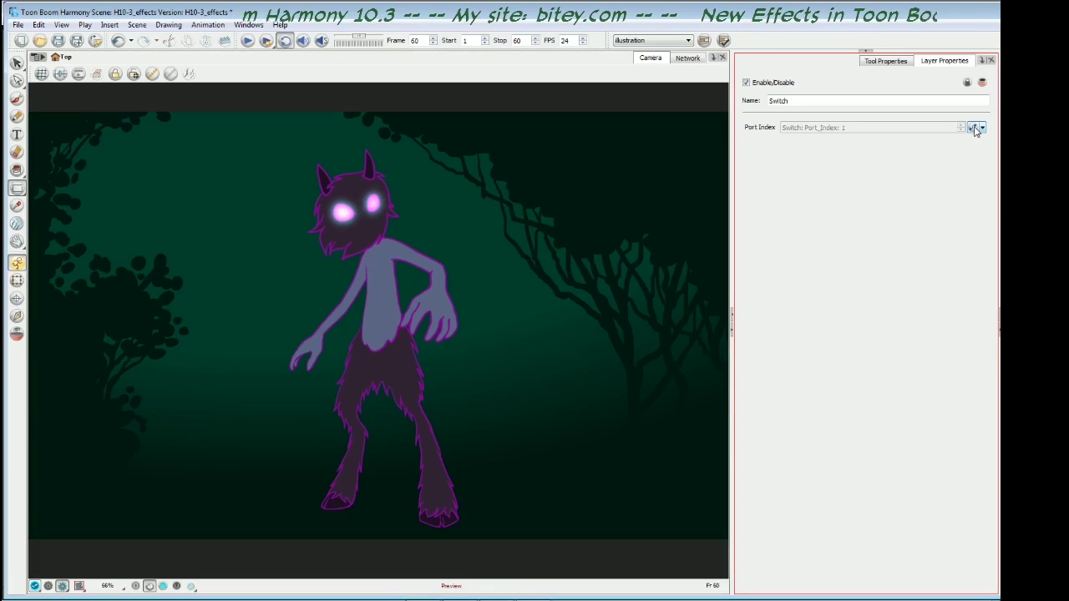
pyautogui.click(974, 130)
# Step: Add a Port Index keyframe with value 0 at frame 1 in the Bezier Editor
pyautogui.moveTo(868, 171); pyautogui.dragTo(675, 167)
pyautogui.hotkey('shift', ',')
pyautogui.click(566, 269)
pyautogui.click(565, 266)
pyautogui.moveTo(658, 151); pyautogui.dragTo(679, 150)
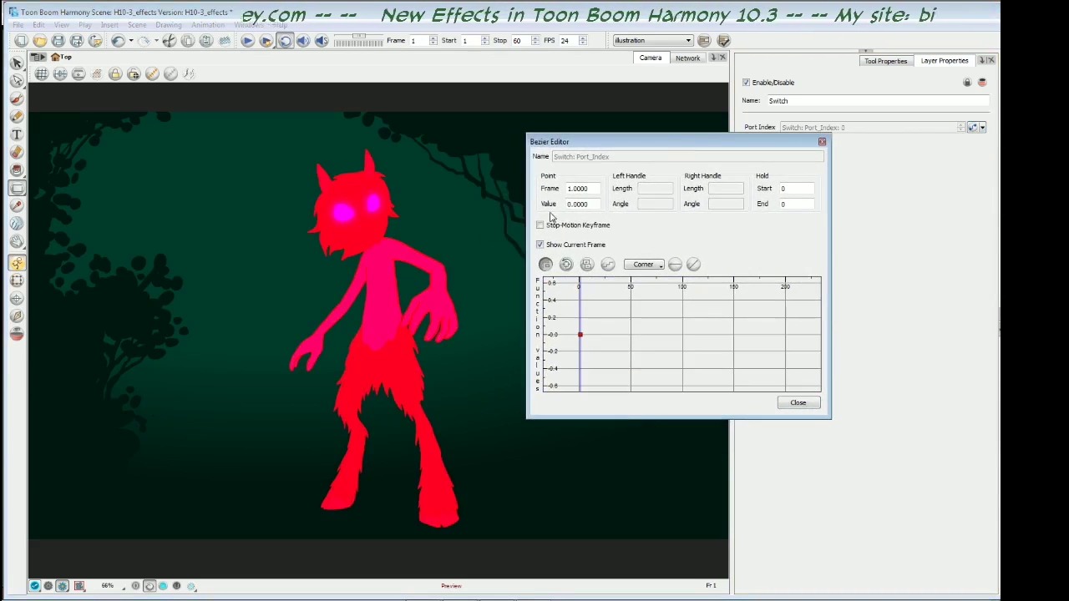
pyautogui.moveTo(591, 204); pyautogui.dragTo(535, 234)
pyautogui.press('Return')
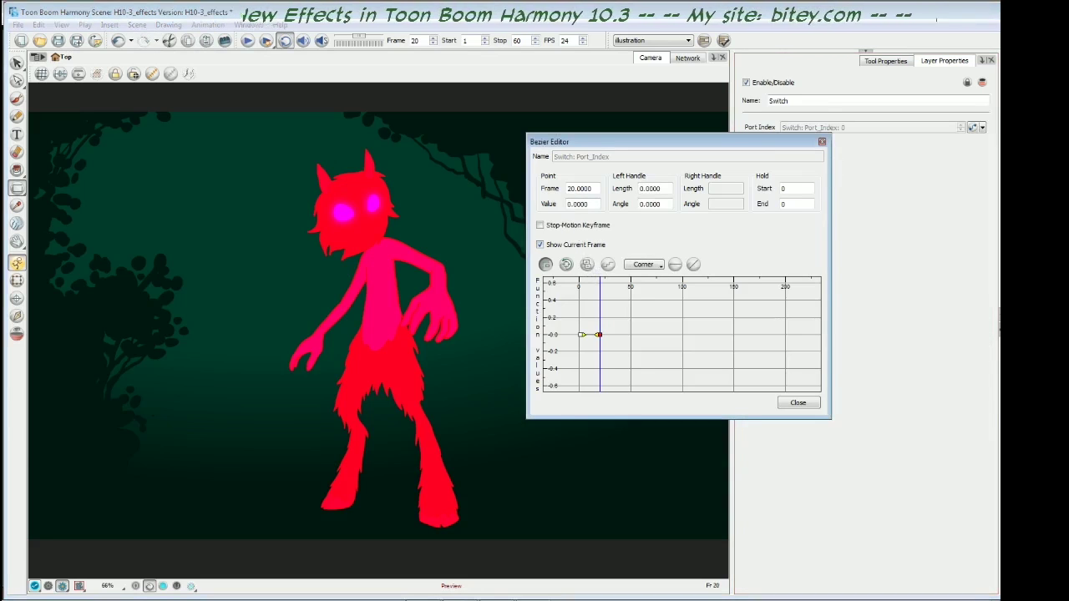
# Step: Set the Port Index keyframe at frame 20 to a value of 1
pyautogui.doubleClick(570, 204)
pyautogui.write('1')
pyautogui.press('Return')
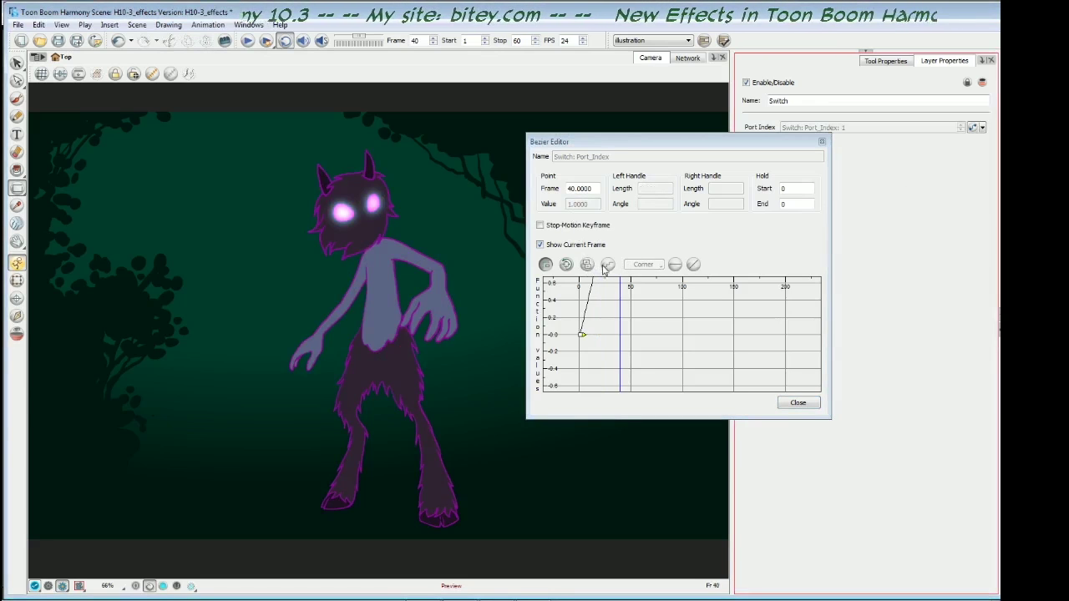
# Step: Add a Port Index keyframe at frame 40 with value 2 and close the Bezier Editor
pyautogui.click(587, 265)
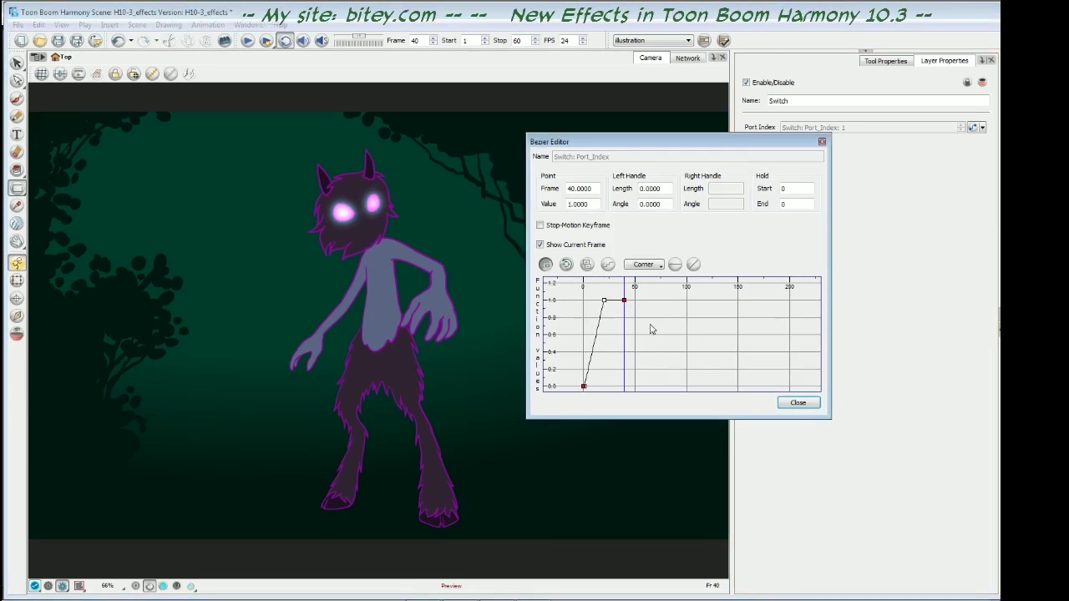
pyautogui.doubleClick(572, 209)
pyautogui.write('2')
pyautogui.press('Return')
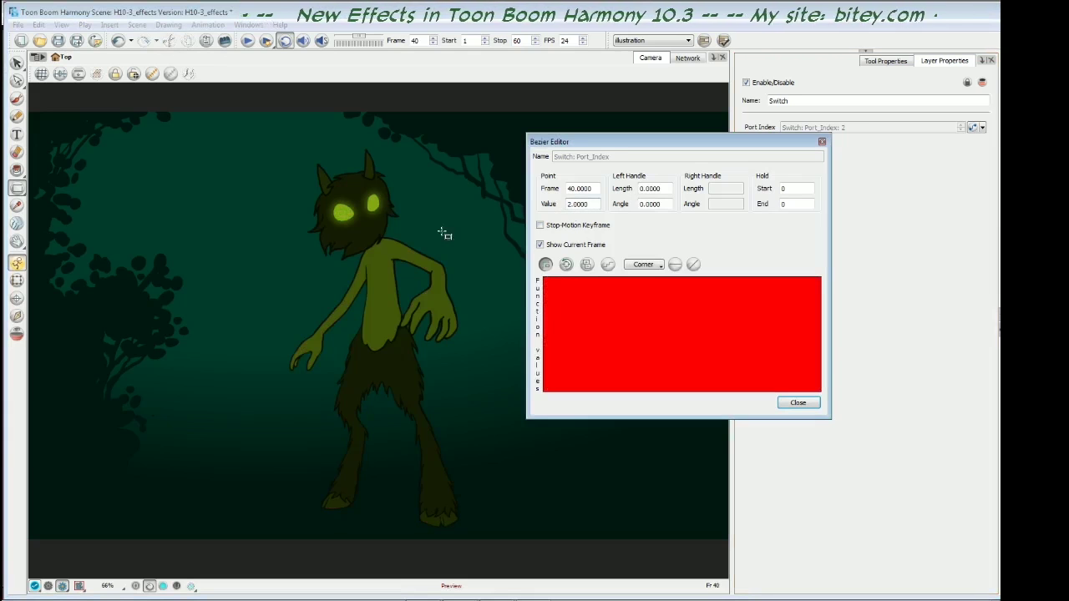
pyautogui.moveTo(640, 145); pyautogui.dragTo(664, 140)
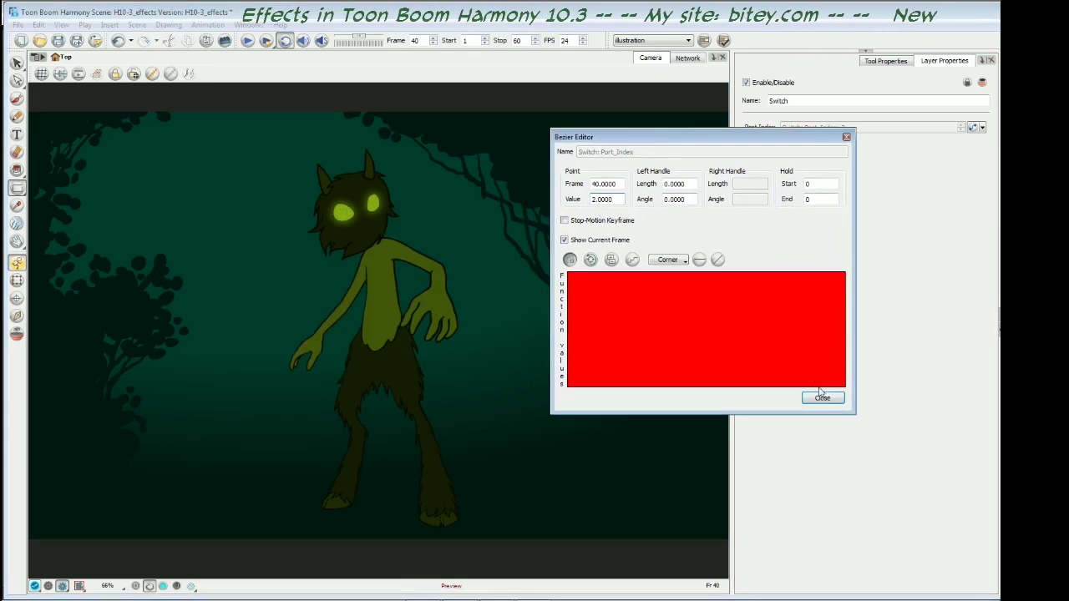
pyautogui.click(822, 397)
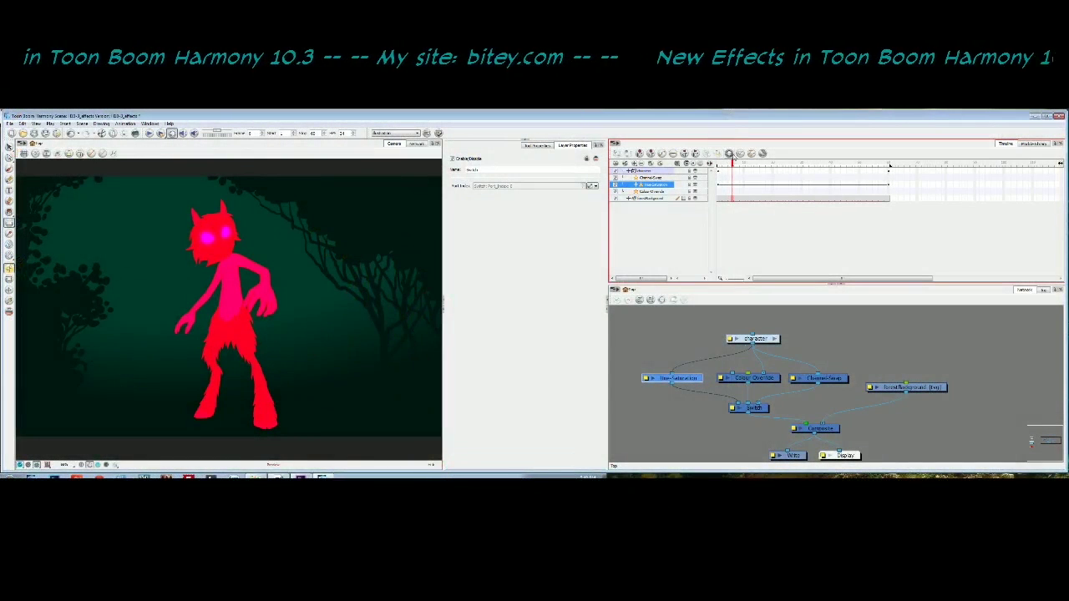
# Step: Scrub the timeline through the Port Index changes and compare the character's look with the Channel-Swap, Colour-Override and Hue-Saturation modules
pyautogui.moveTo(718, 163)
pyautogui.mouseDown()
pyautogui.moveTo(784, 163)
pyautogui.moveTo(729, 164)
pyautogui.mouseUp()
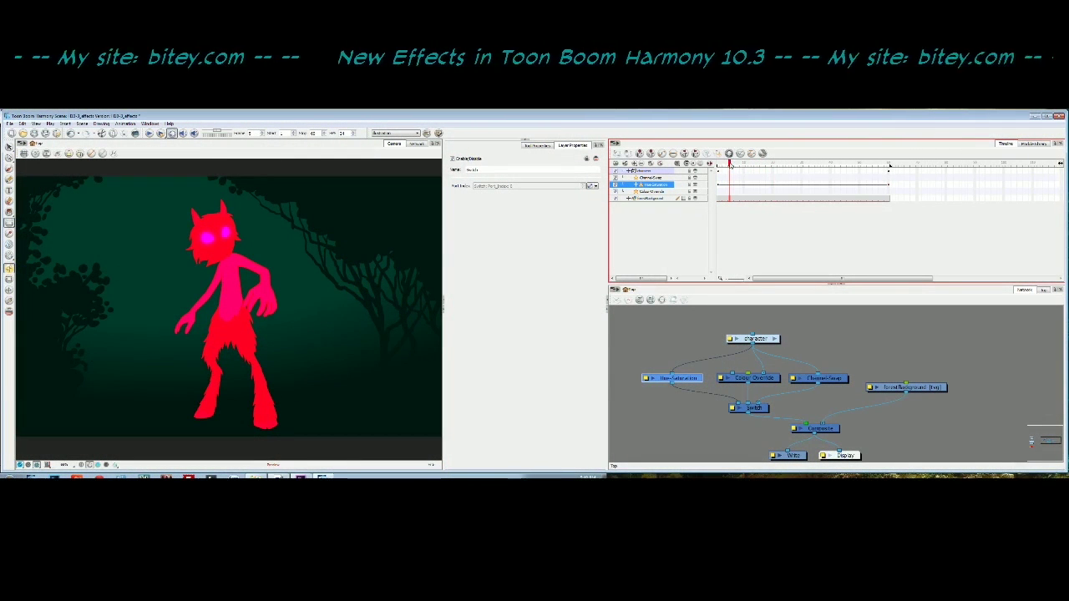
pyautogui.click(822, 379)
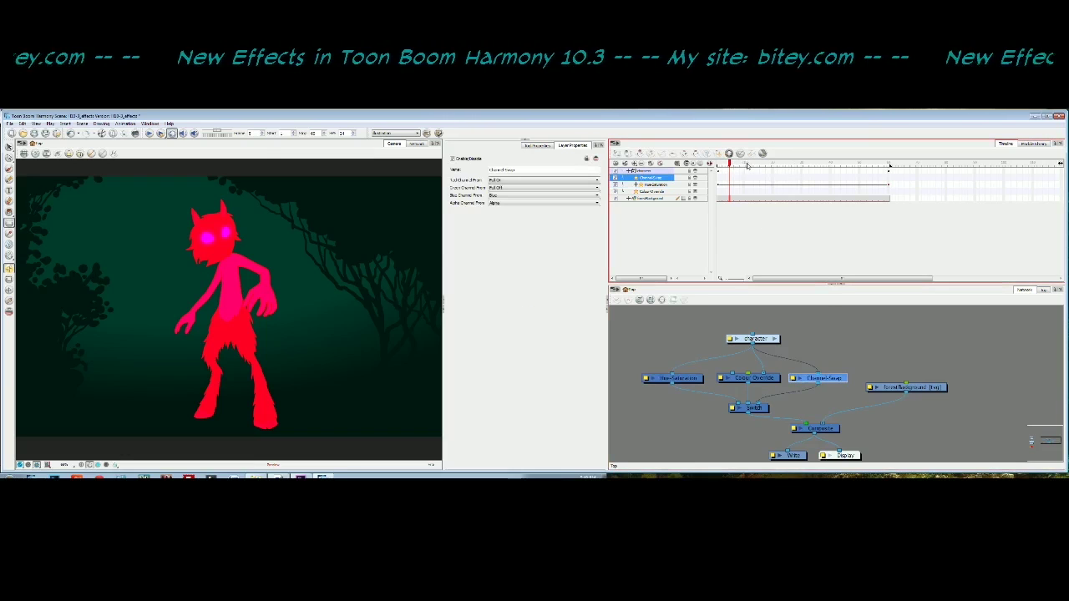
pyautogui.moveTo(745, 165); pyautogui.dragTo(773, 163)
pyautogui.click(761, 378)
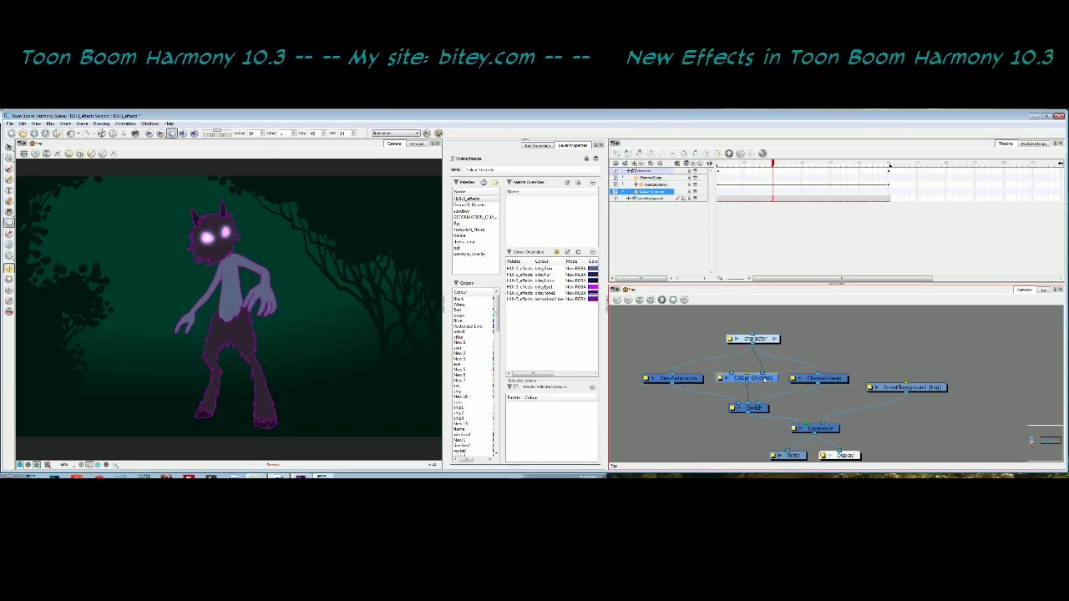
pyautogui.moveTo(775, 164); pyautogui.dragTo(832, 163)
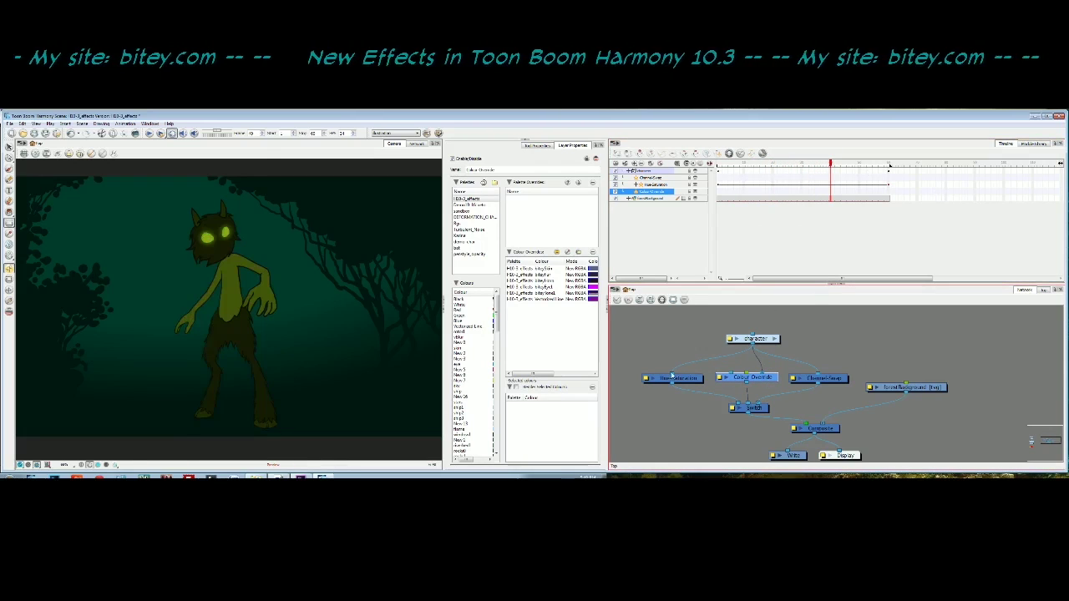
pyautogui.click(698, 377)
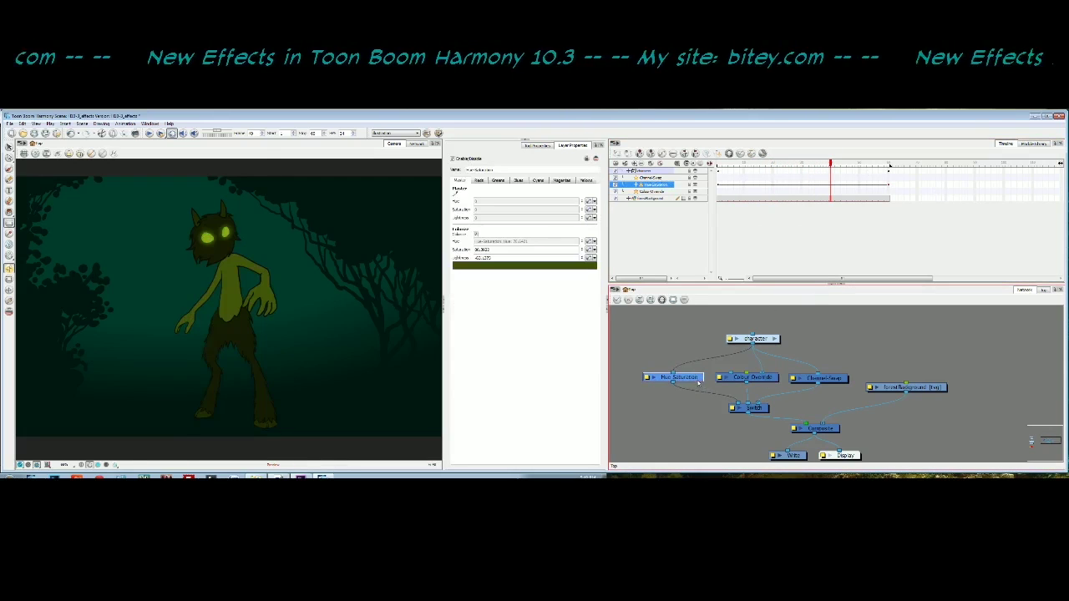
pyautogui.click(762, 411)
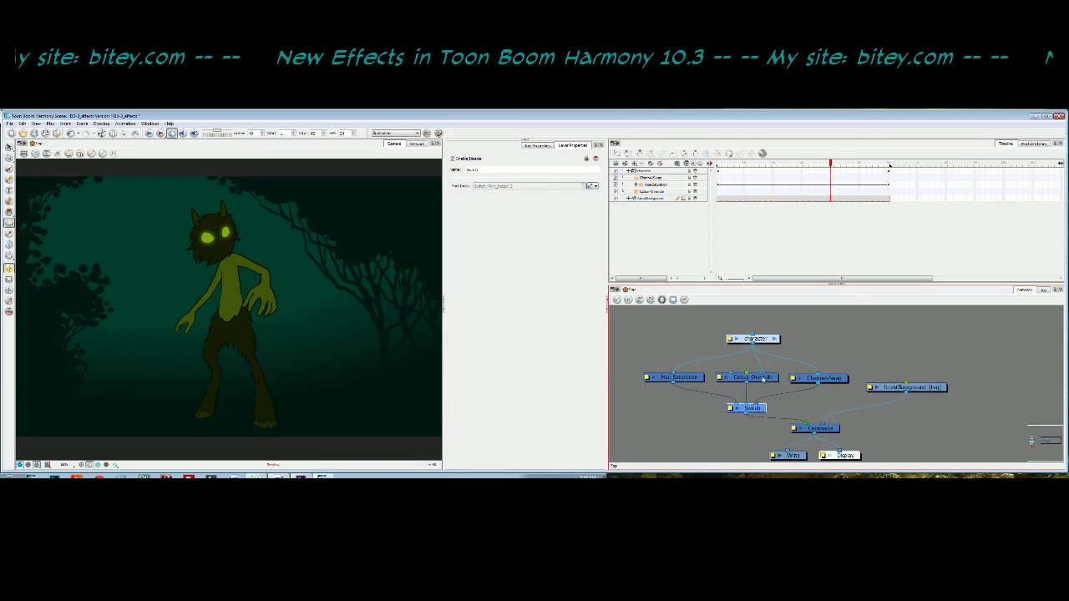
# Step: Detach the three effect modules, set them aside, and connect the character directly to the Switch
pyautogui.click(677, 377)
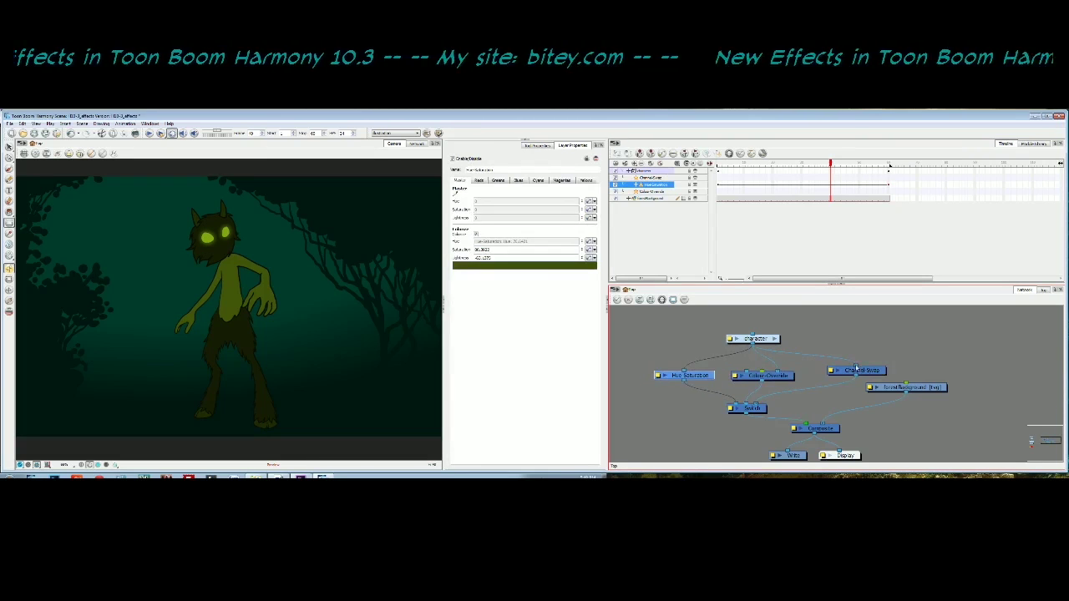
pyautogui.click(856, 370)
pyautogui.moveTo(823, 377); pyautogui.dragTo(788, 396)
pyautogui.moveTo(750, 403); pyautogui.dragTo(757, 398)
pyautogui.moveTo(740, 403); pyautogui.dragTo(641, 359)
pyautogui.moveTo(822, 367); pyautogui.dragTo(659, 388)
pyautogui.moveTo(746, 373); pyautogui.dragTo(945, 342)
pyautogui.moveTo(747, 359); pyautogui.dragTo(746, 405)
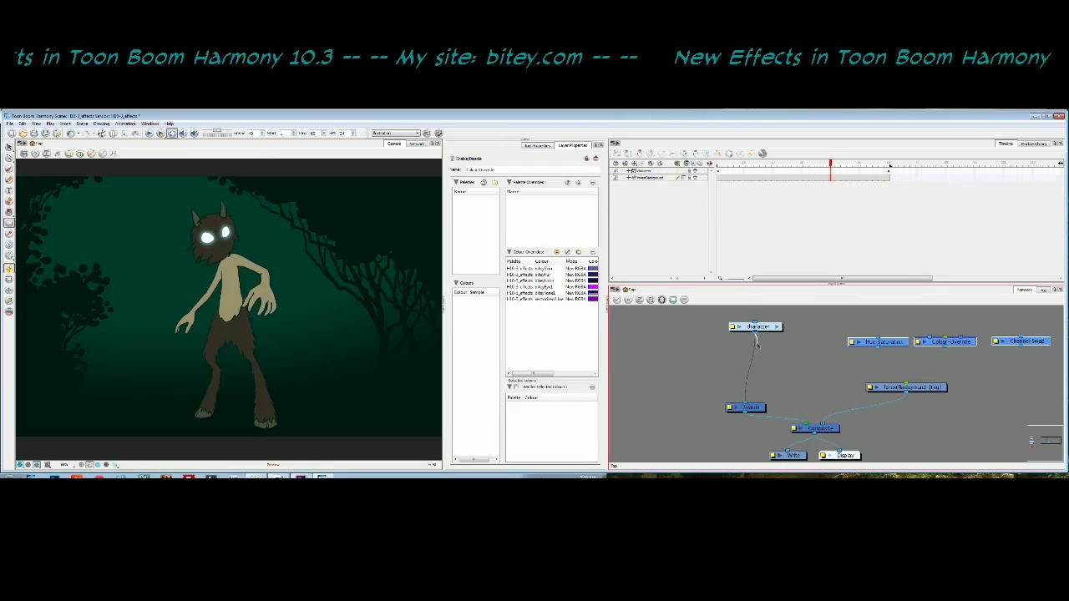
# Step: Connect Hue-Saturation between the character and the Switch and place Colour-Override beside it, keeping Channel-Swap off to the side
pyautogui.moveTo(767, 328); pyautogui.dragTo(757, 331)
pyautogui.moveTo(881, 342); pyautogui.dragTo(693, 366)
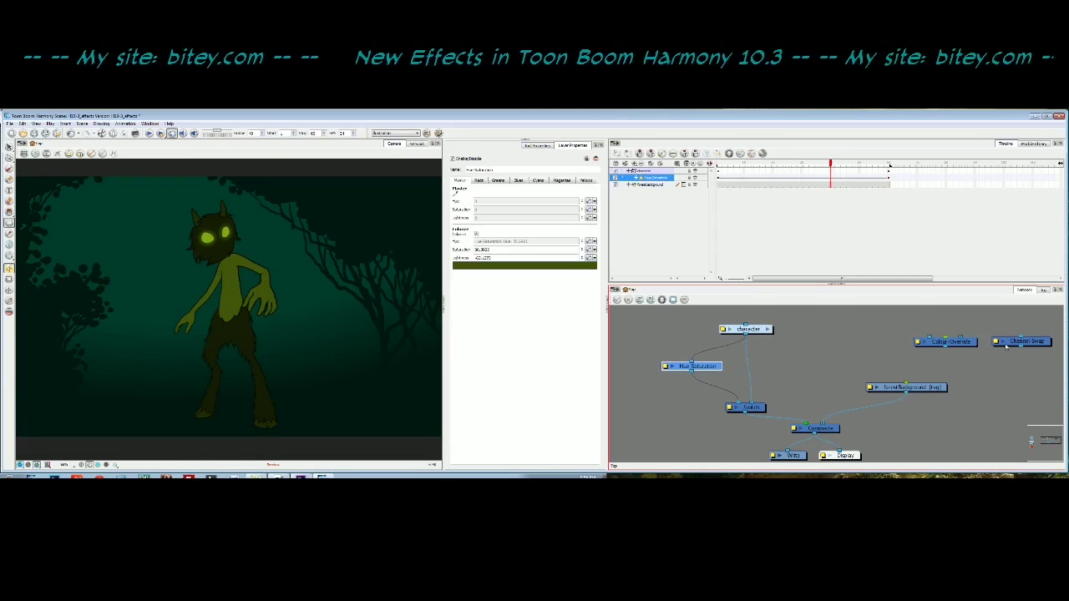
pyautogui.moveTo(1023, 342); pyautogui.dragTo(1044, 372)
pyautogui.moveTo(946, 342); pyautogui.dragTo(787, 369)
pyautogui.click(735, 405)
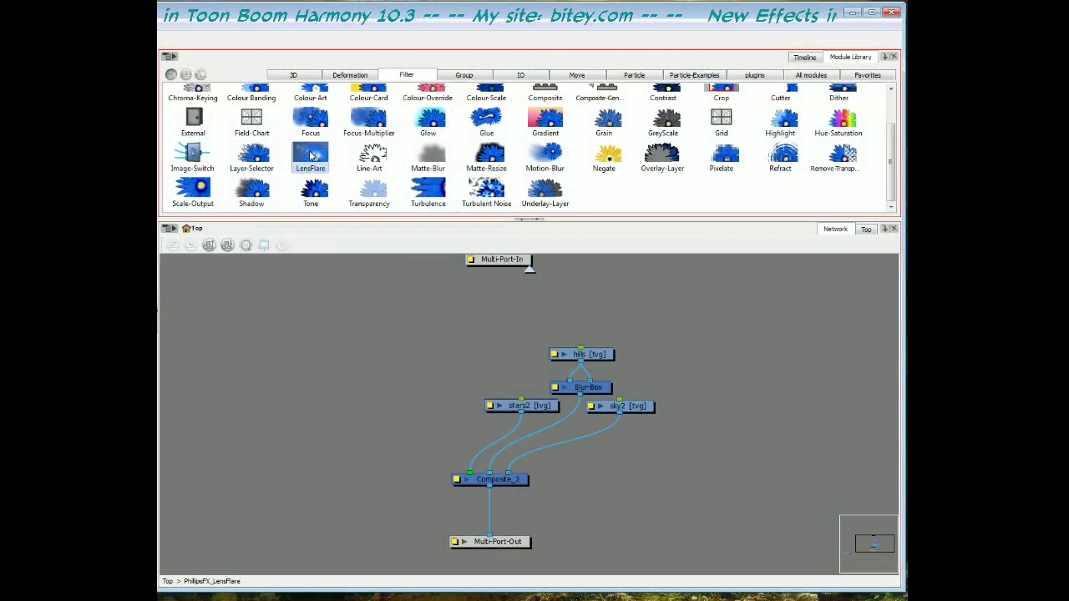
# Step: Add a LensFlare module to the network beside stars2 and connect its output to Composite_2
pyautogui.click(313, 155)
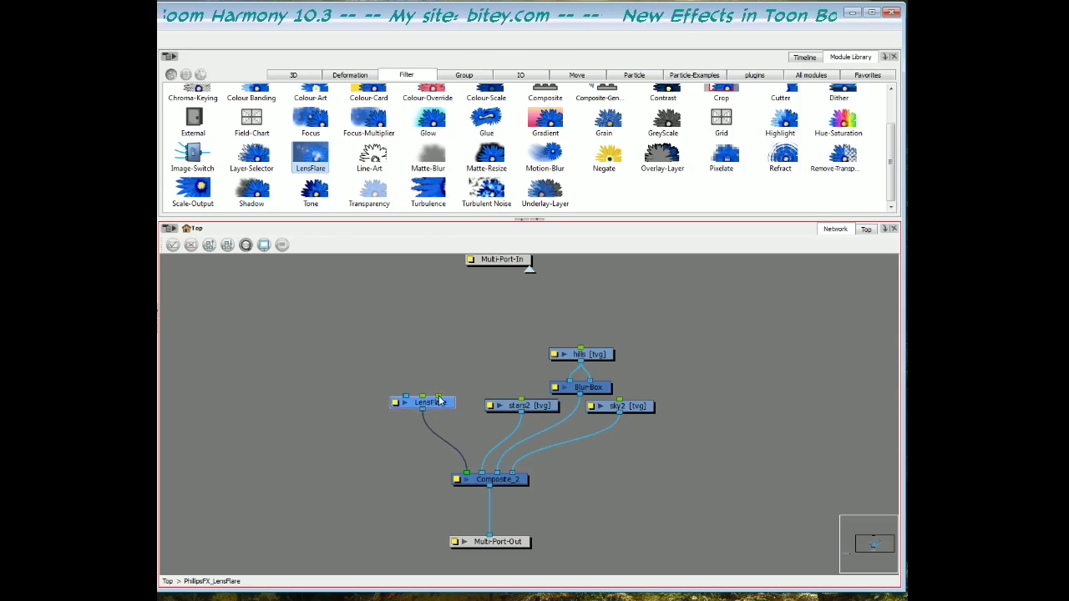
pyautogui.moveTo(440, 401); pyautogui.dragTo(442, 404)
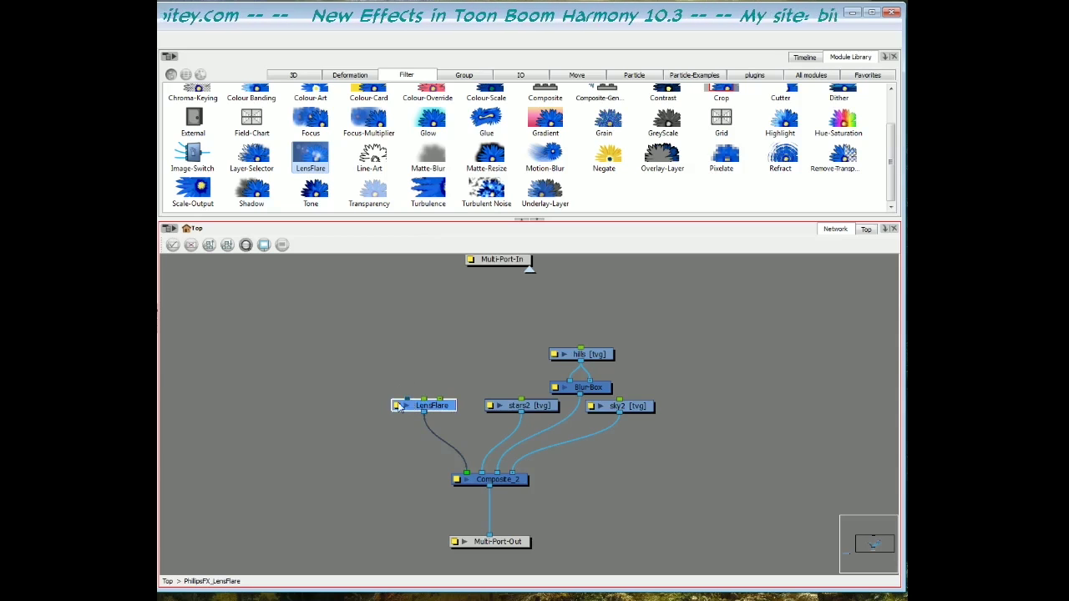
pyautogui.click(388, 415)
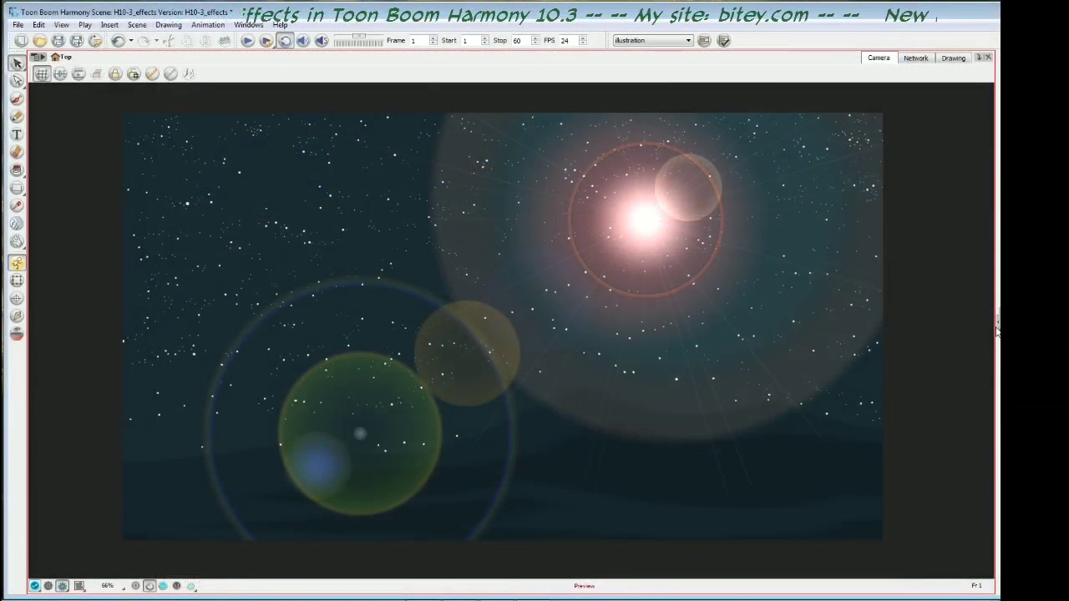
# Step: Reveal the Layer Properties beside the camera view, reduce the view to 50%, and show the LensFlare module's settings
pyautogui.click(997, 326)
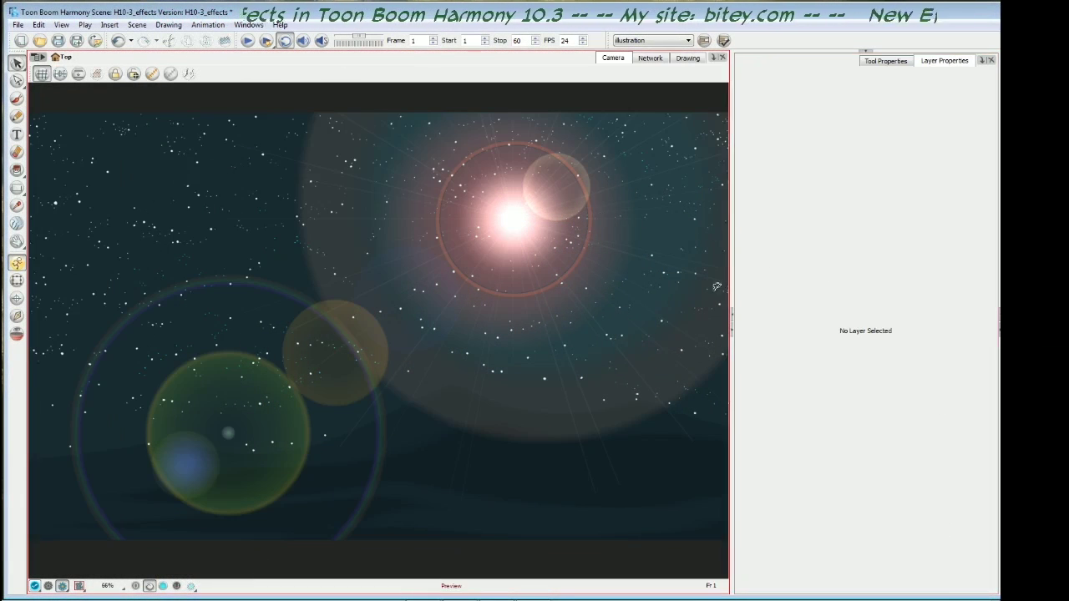
pyautogui.moveTo(476, 385); pyautogui.dragTo(471, 390)
pyautogui.press('1')
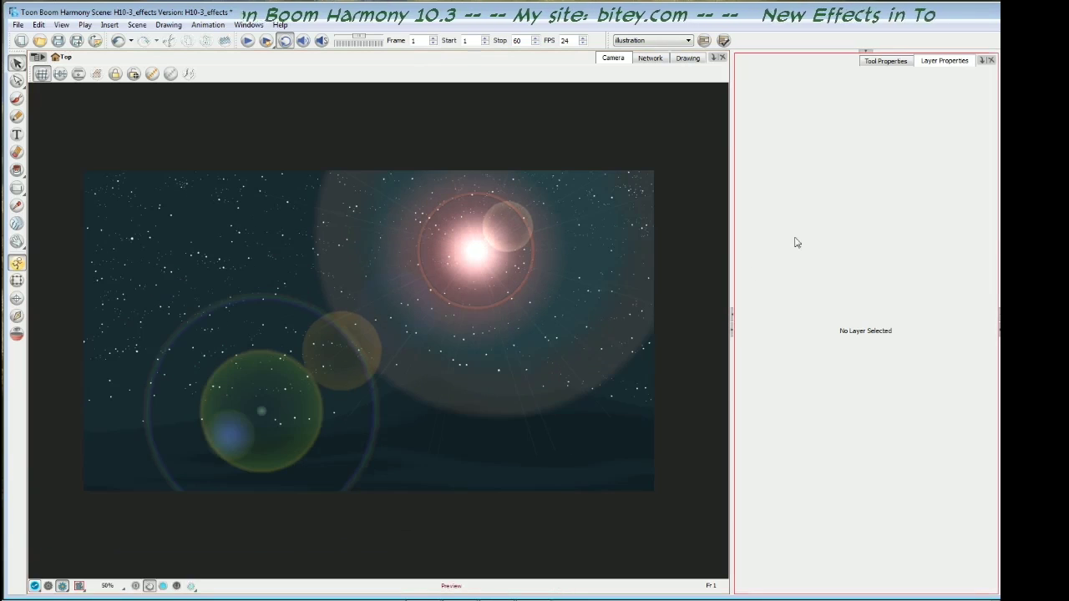
pyautogui.click(999, 343)
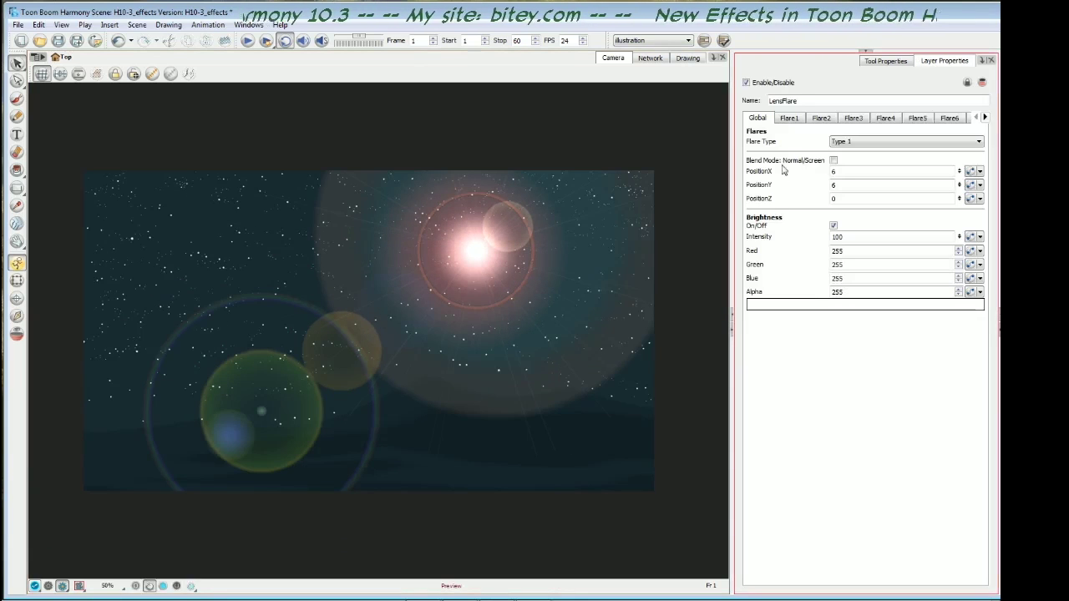
# Step: Preview the LensFlare module with flare type Type 2, and set the flare type to Custom
pyautogui.click(838, 142)
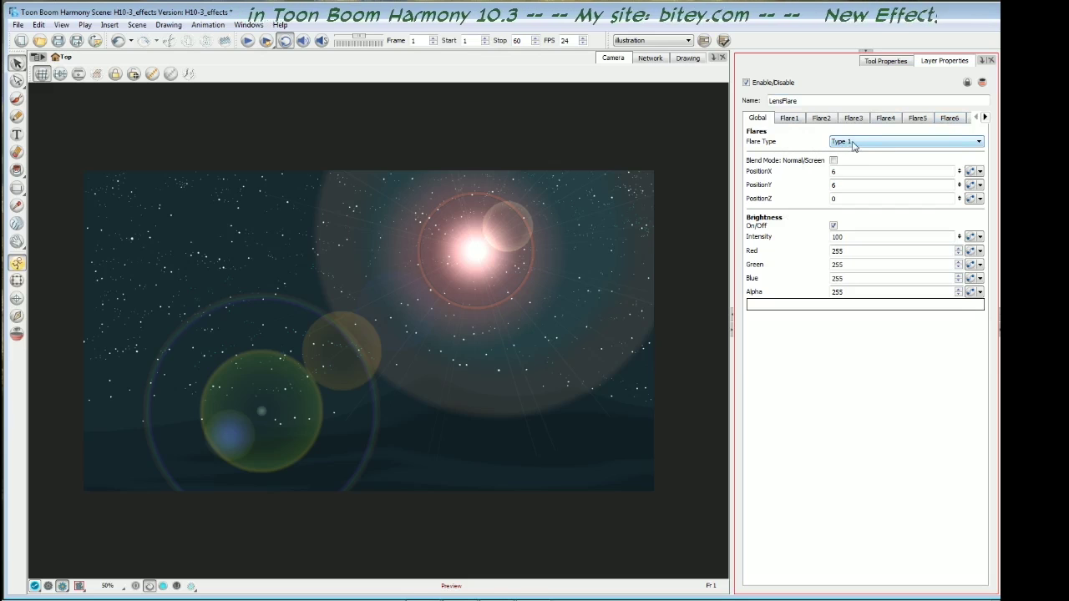
pyautogui.click(856, 144)
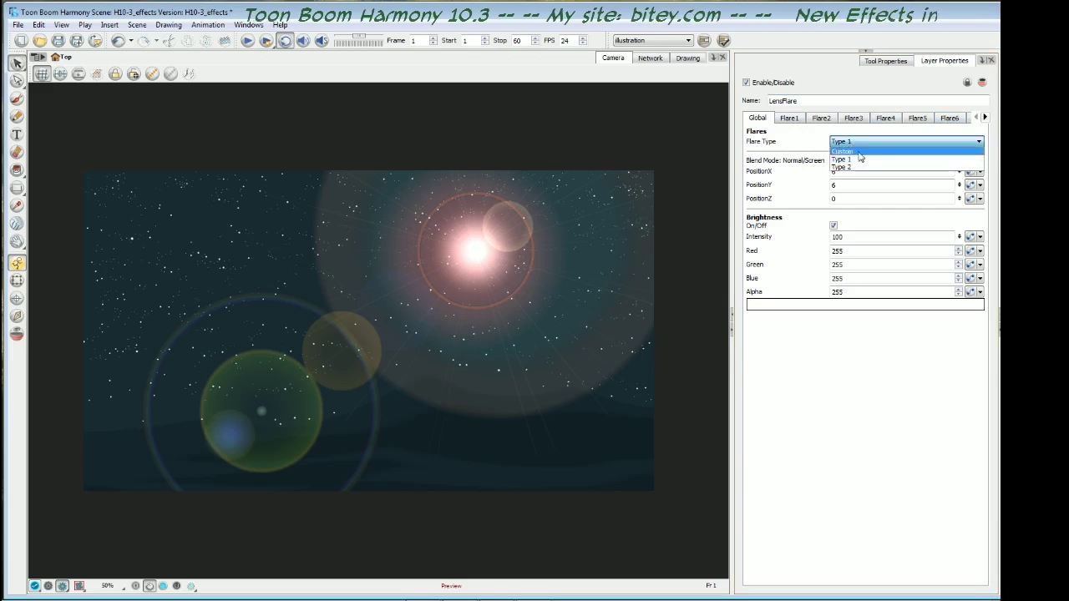
pyautogui.click(844, 168)
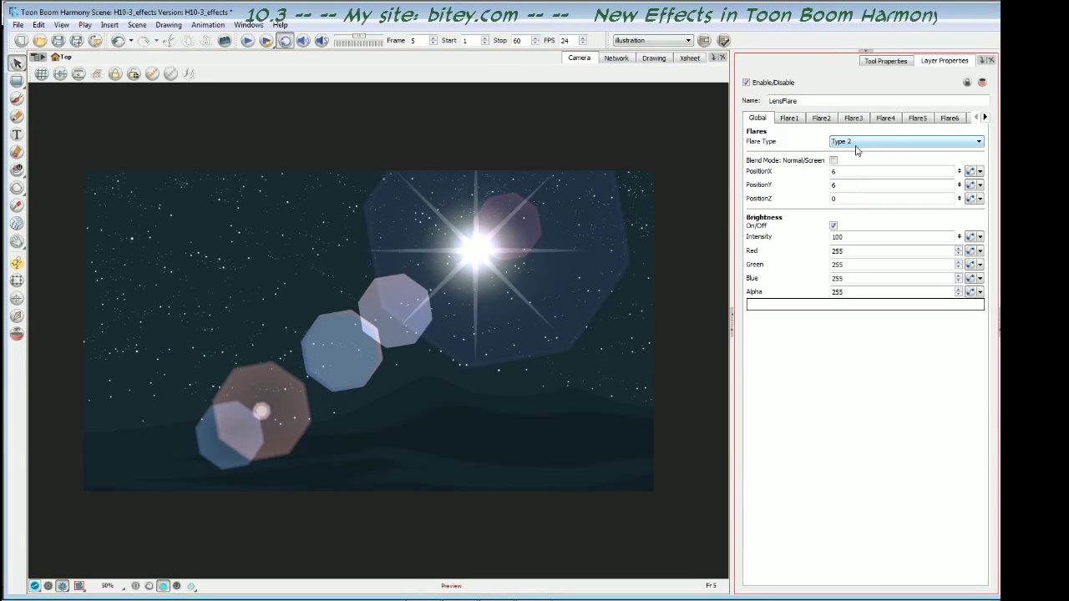
pyautogui.click(857, 145)
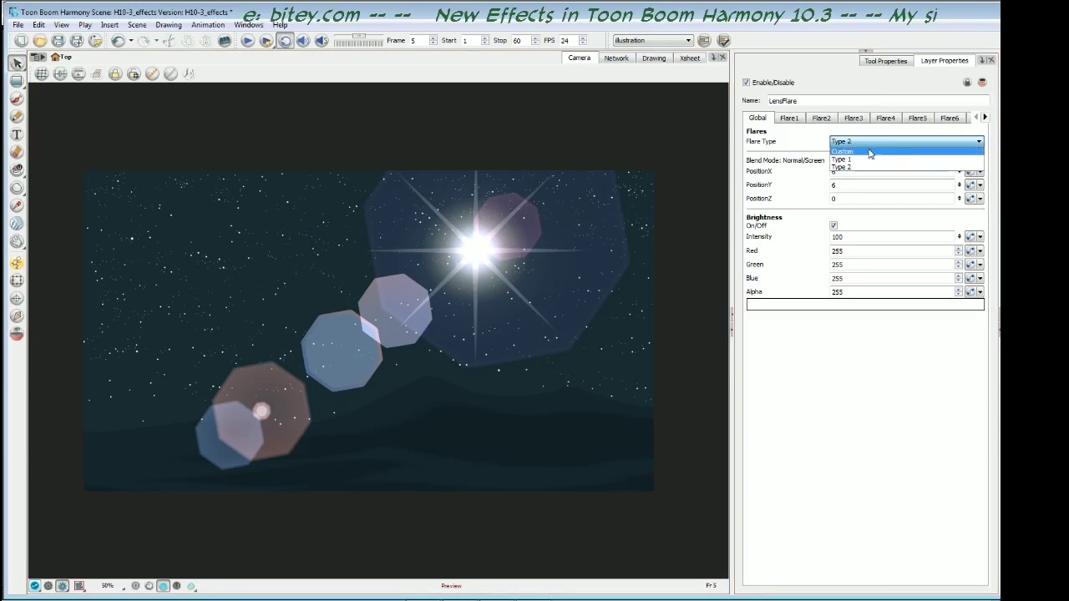
pyautogui.click(869, 152)
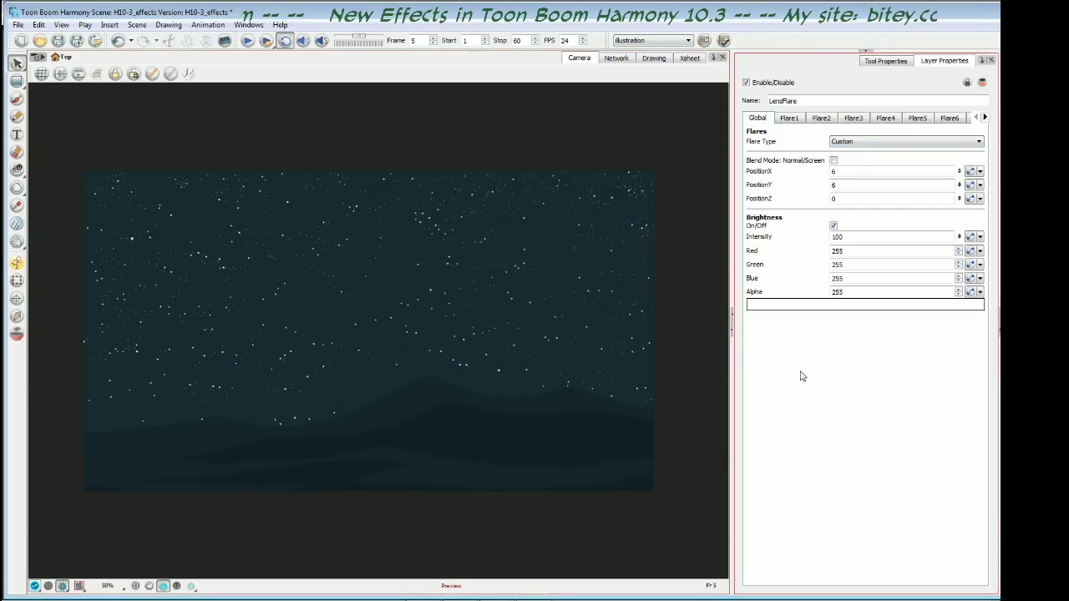
pyautogui.click(49, 586)
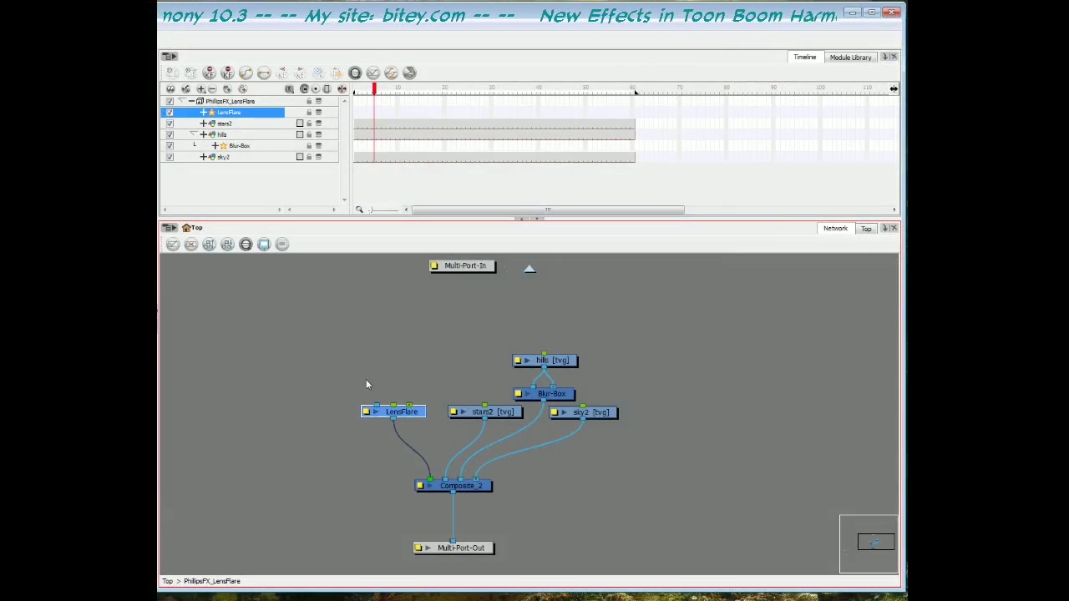
# Step: Connect the CustomFlare drawing layer to the LensFlare module's input and select the layer's first frame in the timeline
pyautogui.click(370, 402)
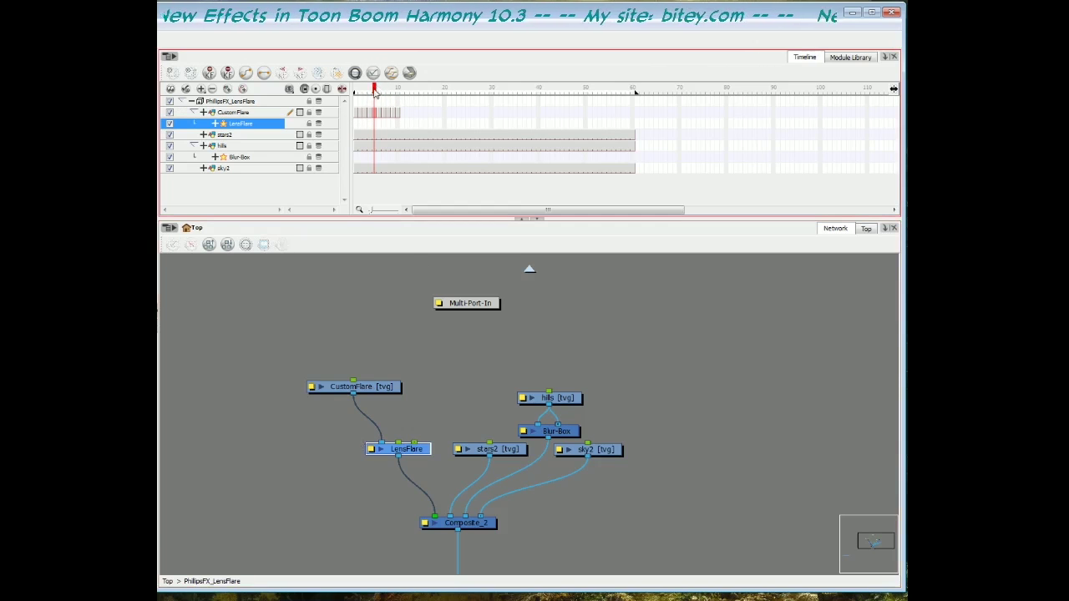
pyautogui.moveTo(374, 92); pyautogui.dragTo(400, 117)
pyautogui.click(358, 113)
pyautogui.click(358, 115)
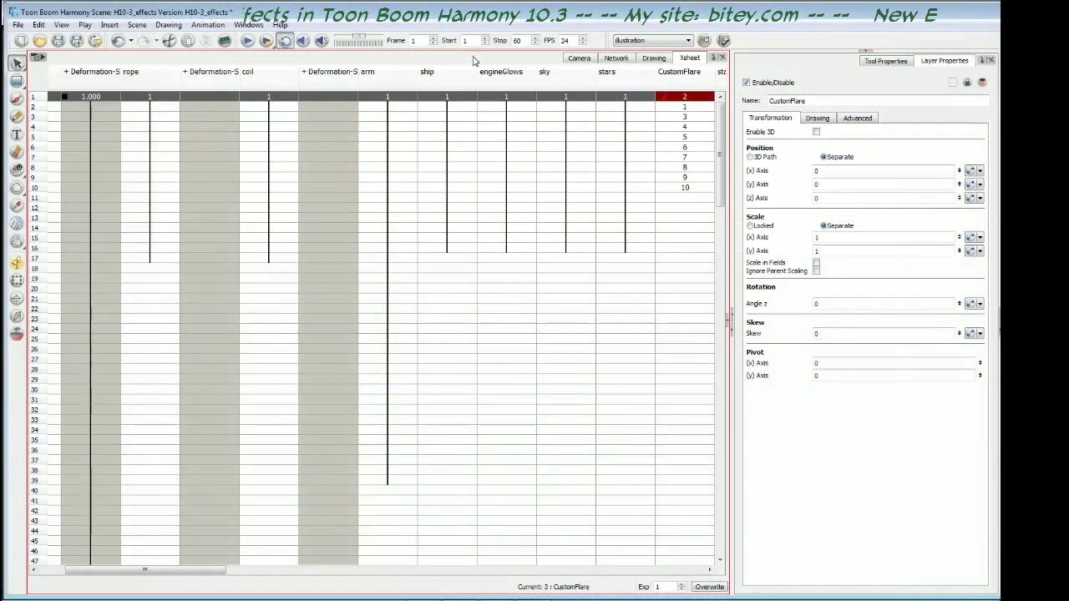
# Step: Rename the CustomFlare drawings in Xsheet frames 1 to 10 by frame
pyautogui.click(689, 107)
pyautogui.click(690, 98)
pyautogui.click(693, 107)
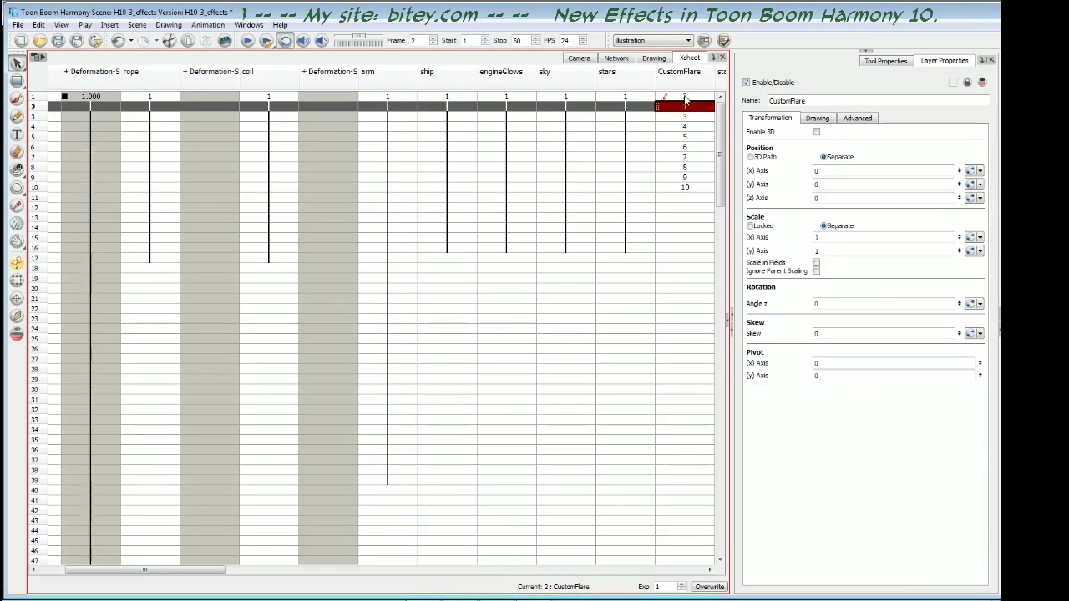
pyautogui.moveTo(685, 98); pyautogui.dragTo(685, 187)
pyautogui.rightClick(693, 104)
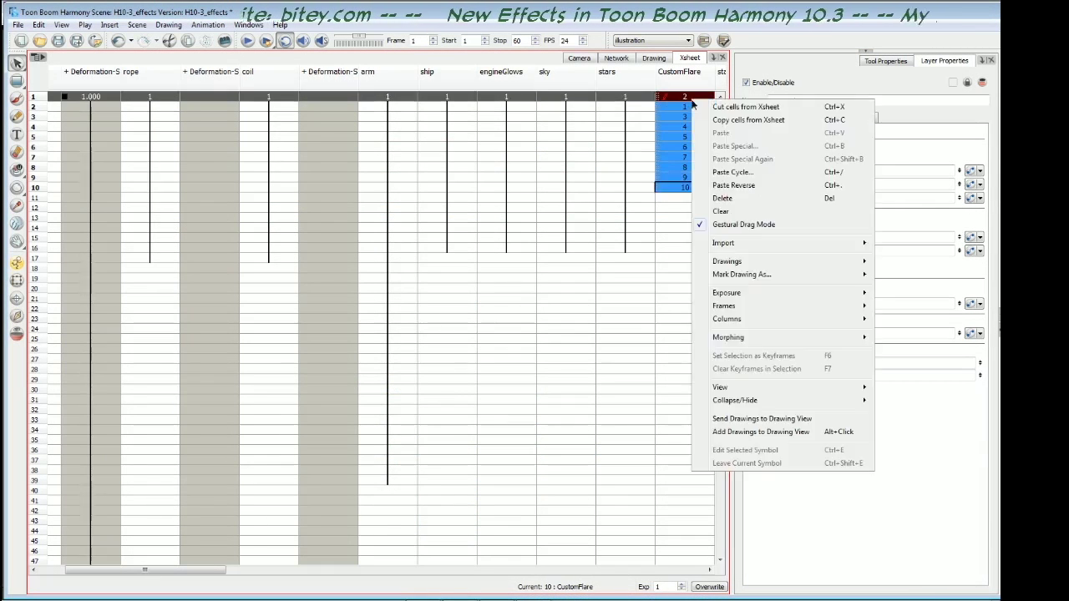
pyautogui.moveTo(739, 261)
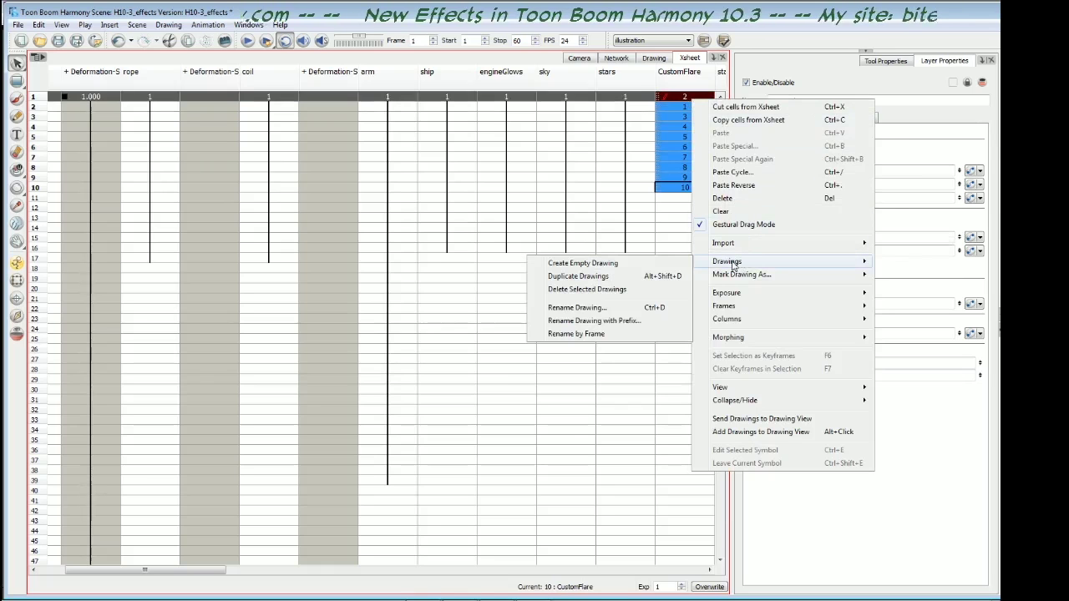
pyautogui.click(588, 334)
# Step: Step through the CustomFlare cells from frame 1 to 10 in the Xsheet to check the drawing names
pyautogui.click(690, 99)
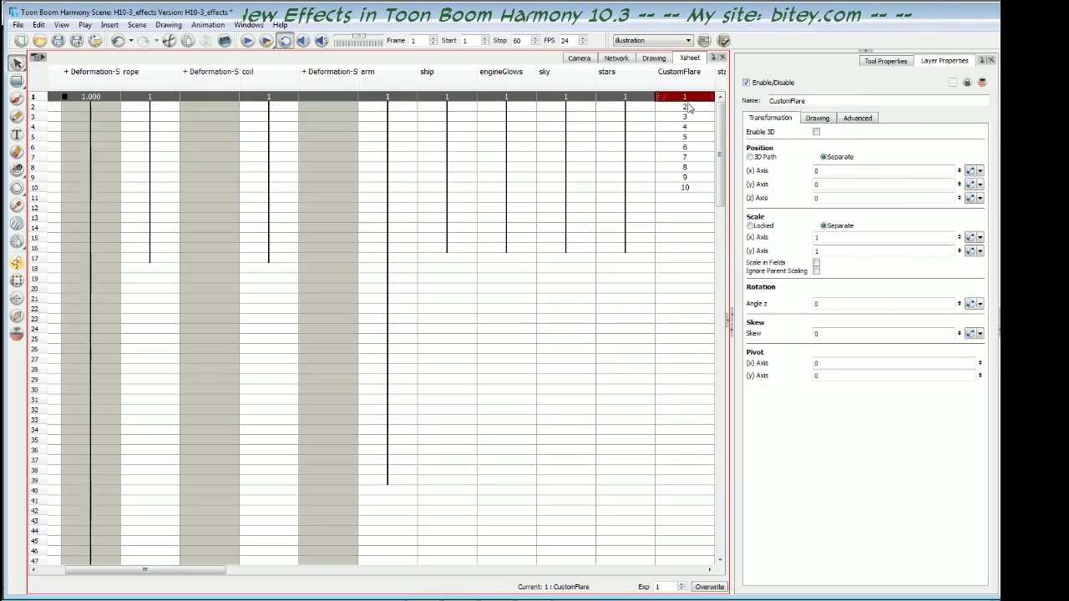
pyautogui.click(690, 109)
pyautogui.click(690, 116)
pyautogui.click(691, 127)
pyautogui.click(692, 136)
pyautogui.click(691, 147)
pyautogui.click(692, 157)
pyautogui.click(692, 167)
pyautogui.click(693, 177)
pyautogui.click(692, 187)
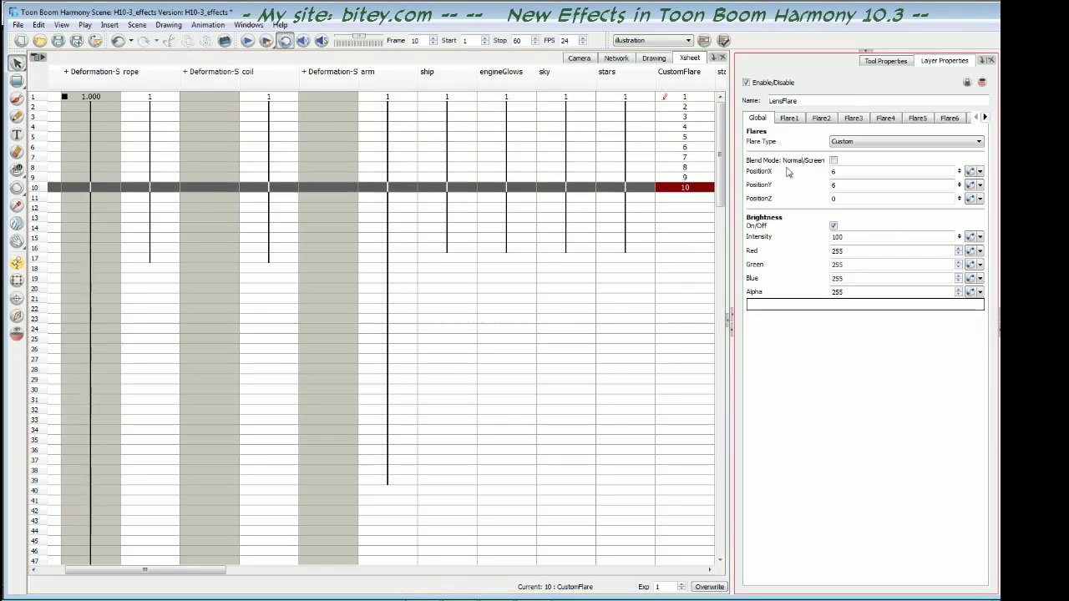
# Step: Review the drawing numbers assigned in the LensFlare module's Flare1 to Flare6 settings and return to its Global settings
pyautogui.click(786, 122)
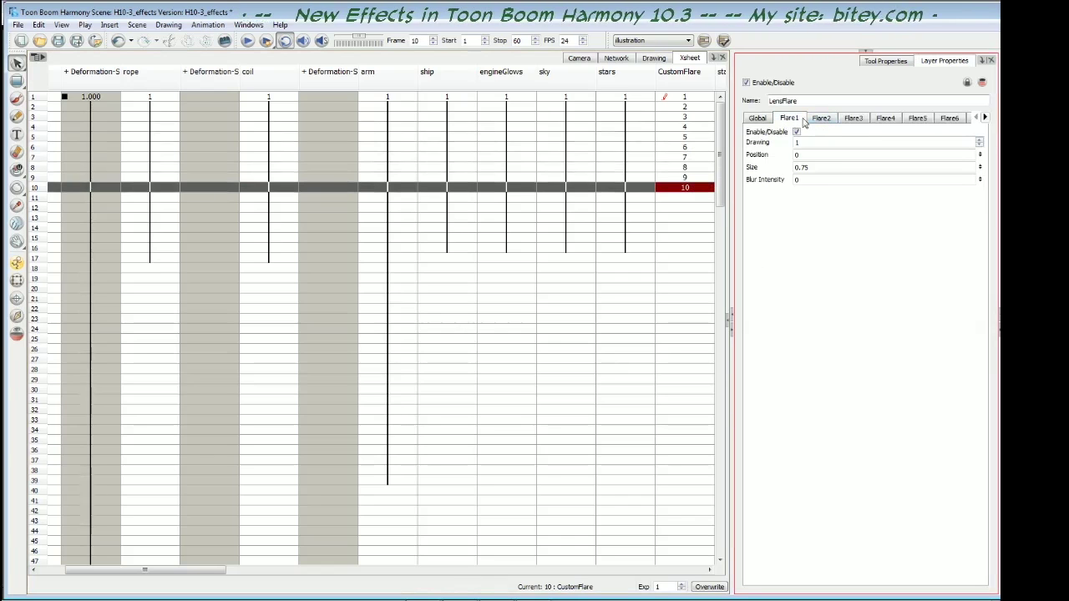
pyautogui.click(820, 119)
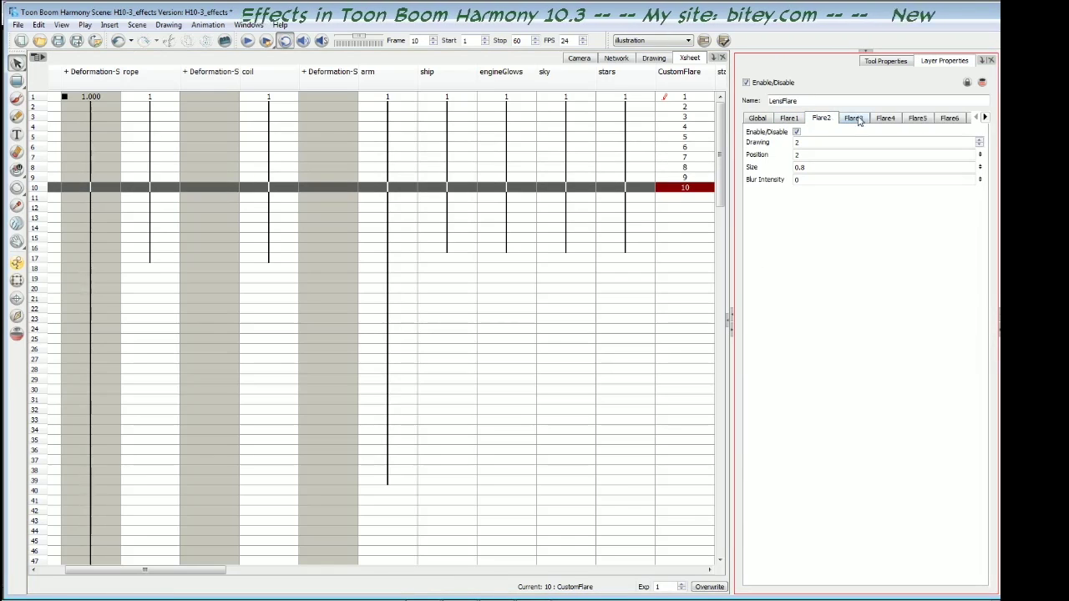
pyautogui.click(857, 119)
pyautogui.click(887, 119)
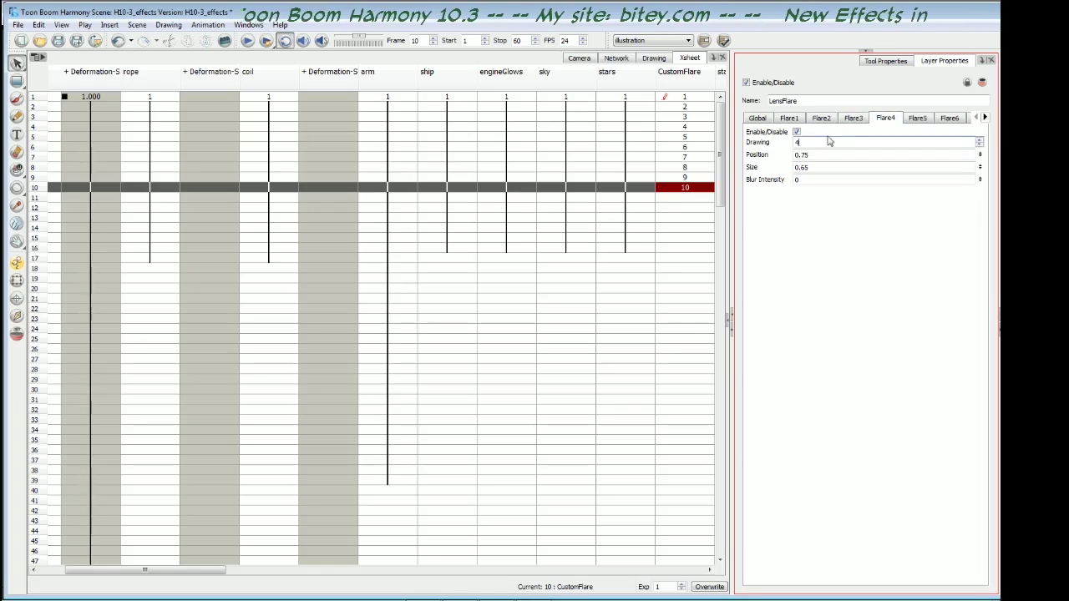
pyautogui.click(917, 119)
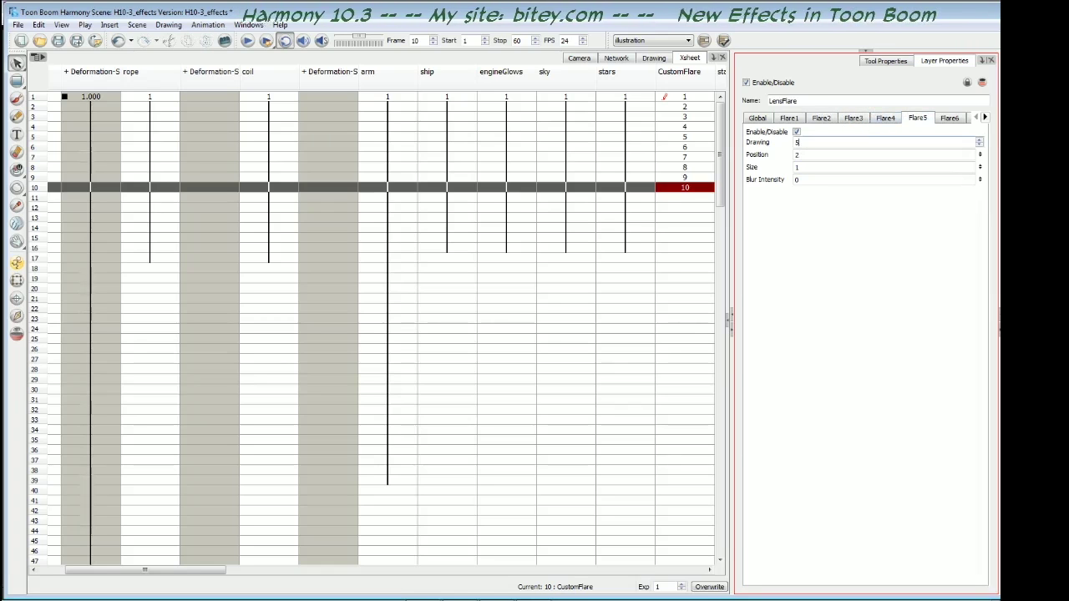
pyautogui.click(952, 118)
pyautogui.click(792, 119)
pyautogui.click(757, 119)
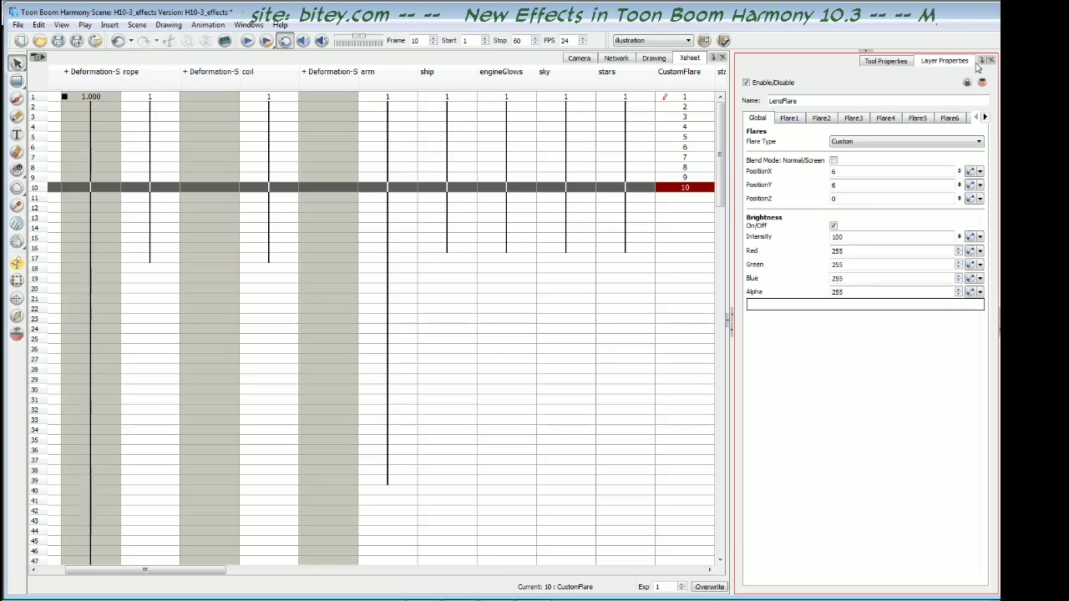
# Step: Show the custom flares in the camera view and examine the drawing, position and size settings of Flare1
pyautogui.press('Escape')
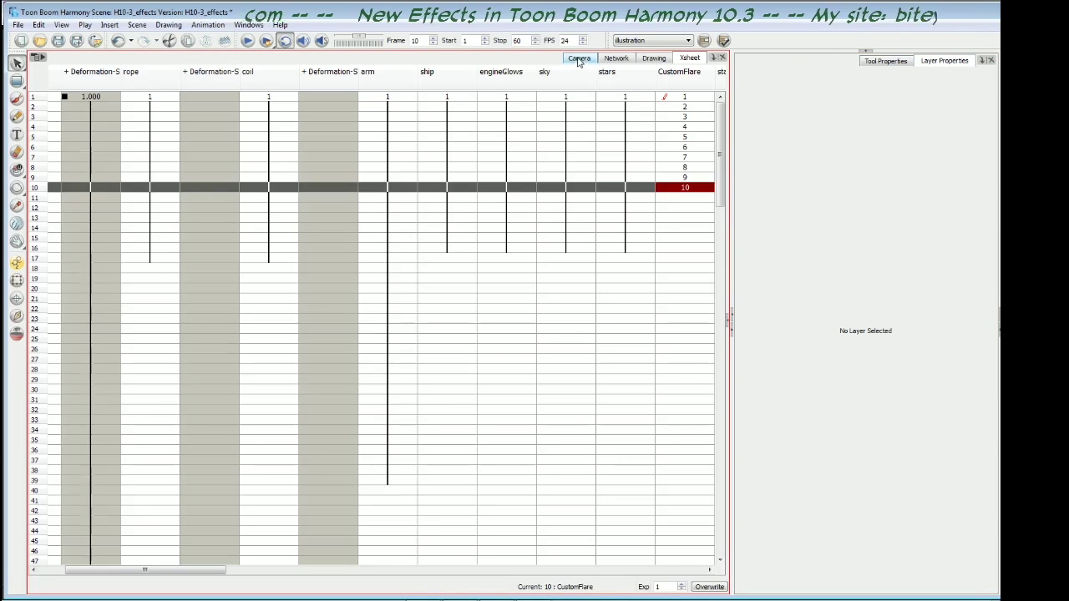
pyautogui.click(579, 59)
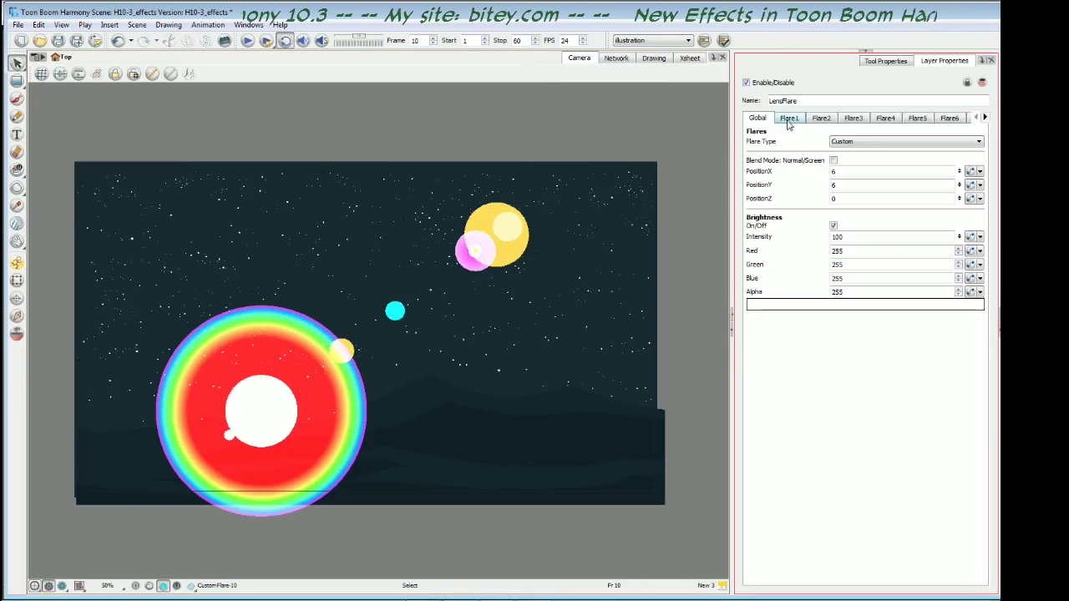
pyautogui.click(789, 118)
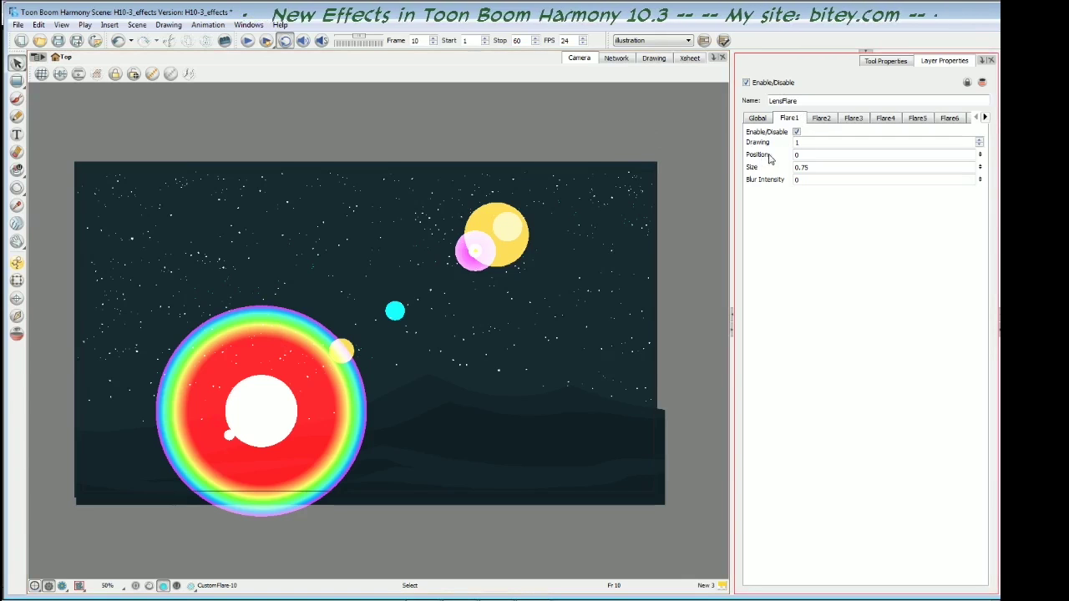
pyautogui.click(823, 119)
pyautogui.click(790, 119)
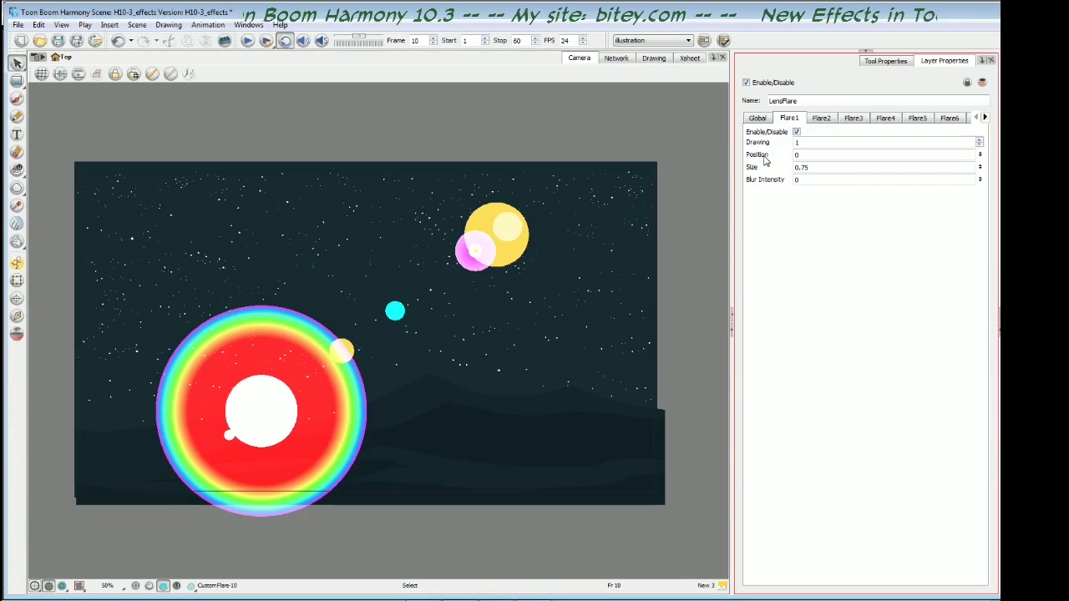
pyautogui.click(800, 156)
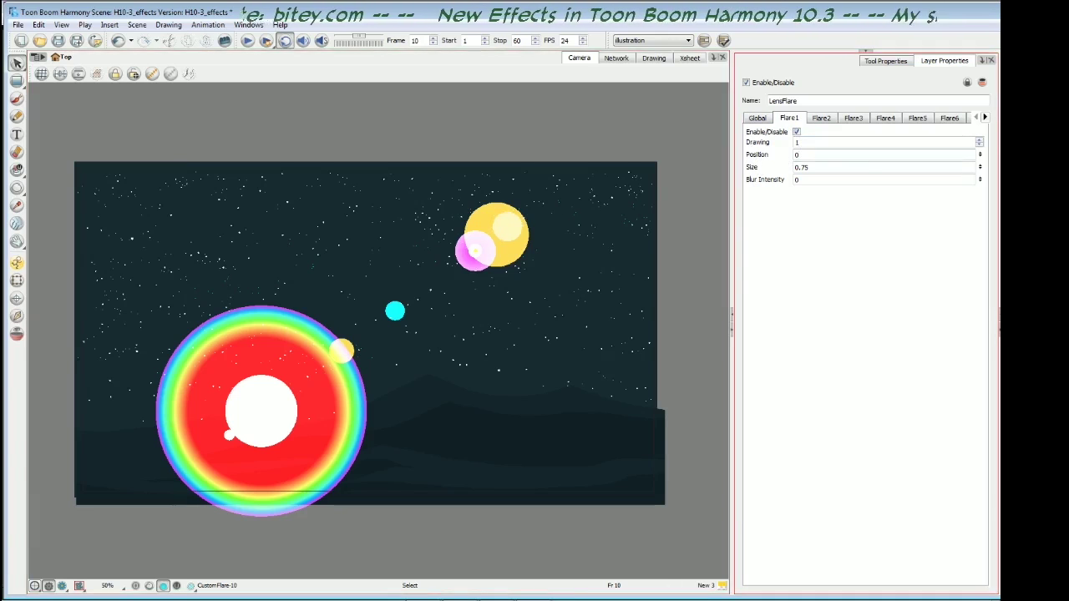
# Step: Set Flare2's position to 0.2
pyautogui.click(821, 118)
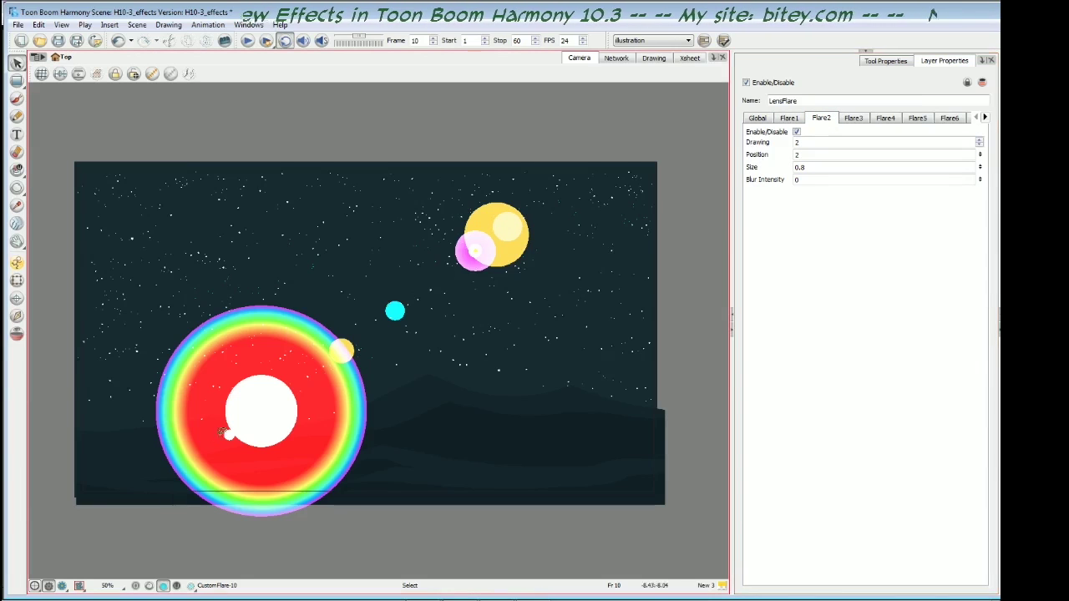
pyautogui.doubleClick(797, 155)
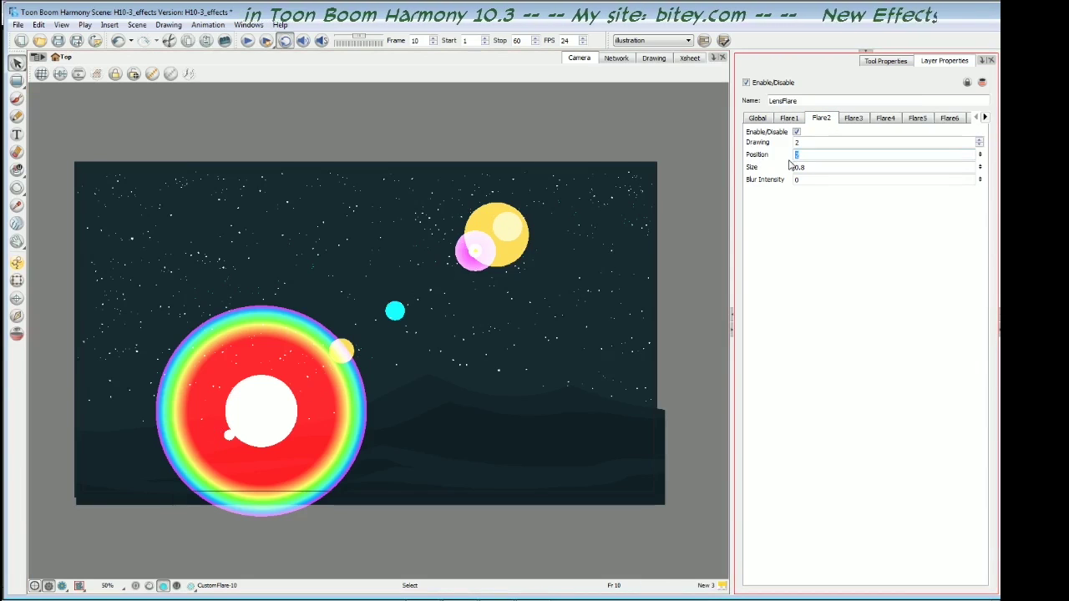
pyautogui.write('2')
pyautogui.press('Return')
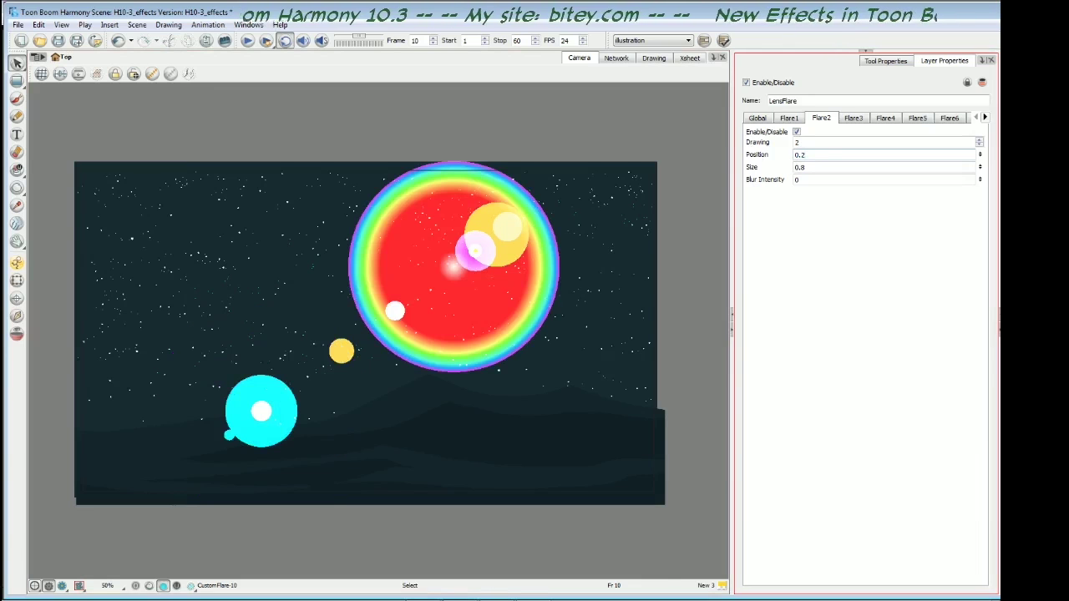
# Step: Set Flare2's position to 0.1 and open the Flare3 settings
pyautogui.click(821, 155)
pyautogui.moveTo(820, 155); pyautogui.dragTo(801, 155)
pyautogui.write('1')
pyautogui.press('Return')
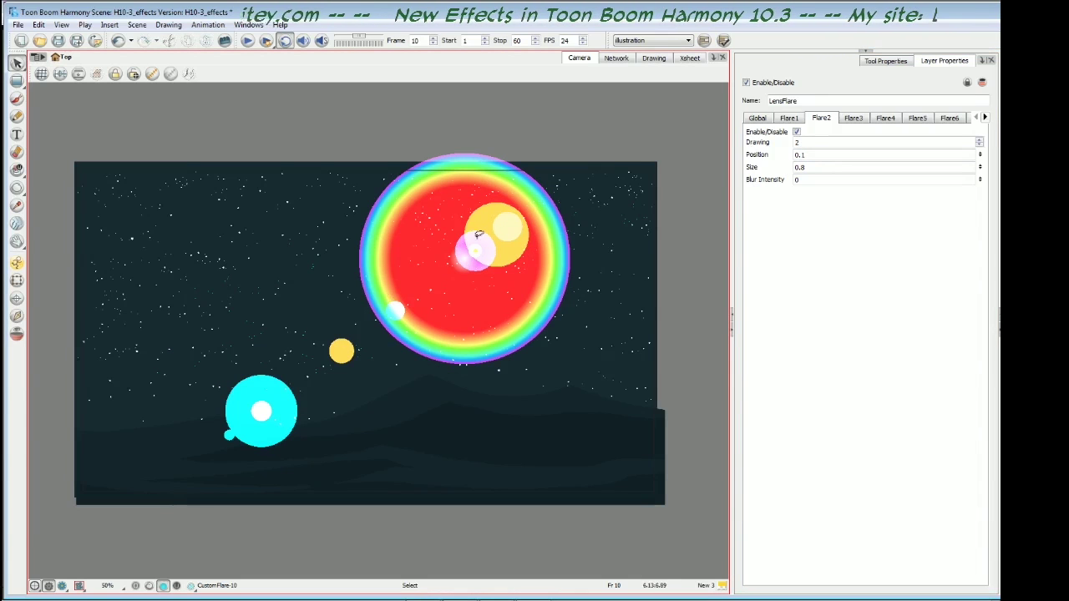
pyautogui.click(828, 132)
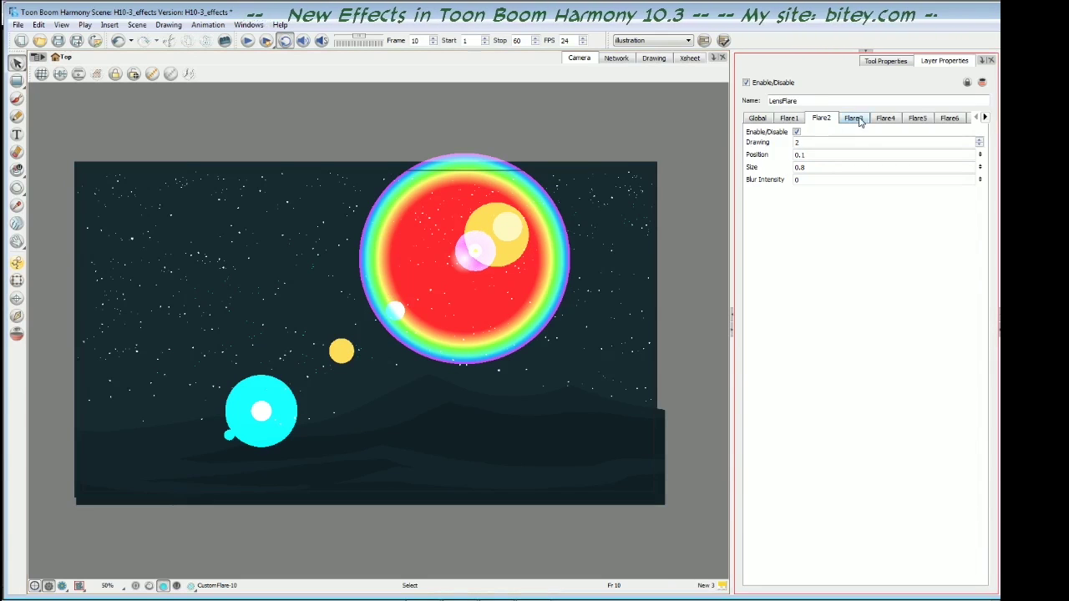
pyautogui.click(853, 122)
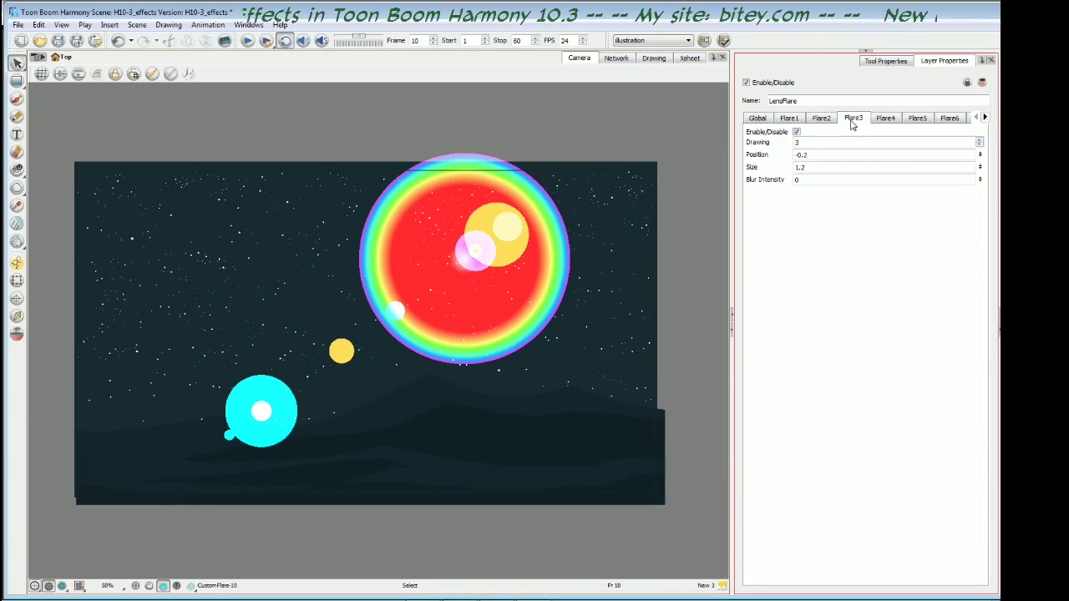
# Step: Set Flare3's position to 0.45
pyautogui.doubleClick(802, 155)
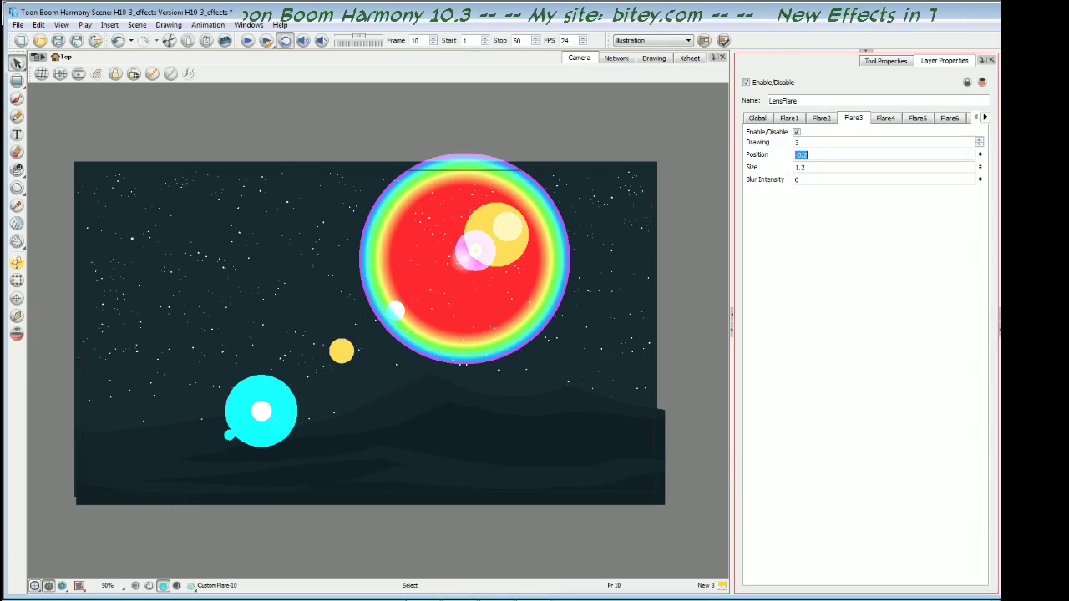
pyautogui.press('Return')
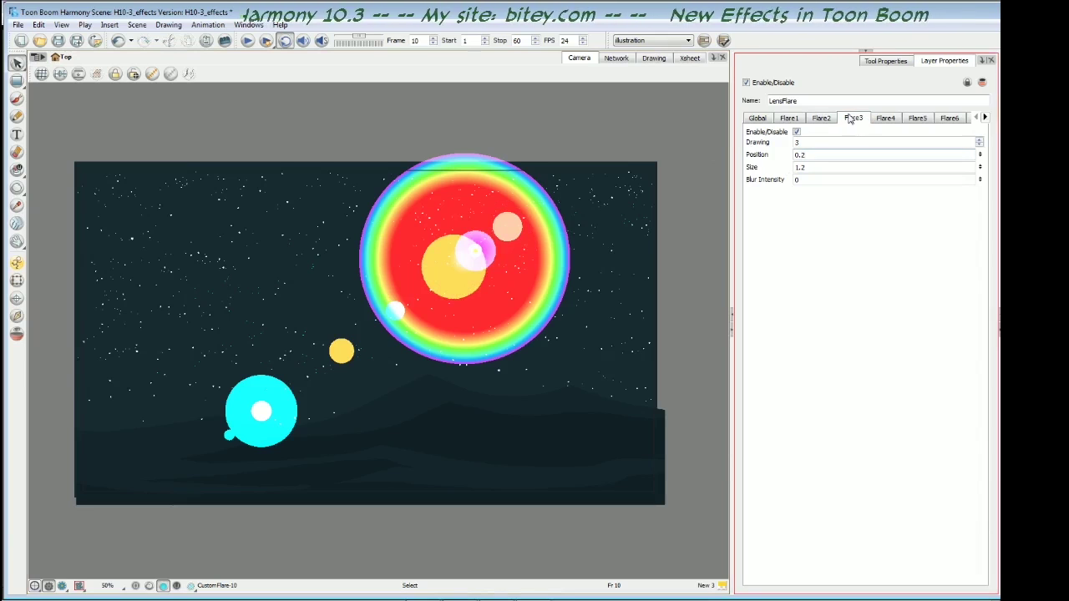
pyautogui.moveTo(808, 154); pyautogui.dragTo(801, 154)
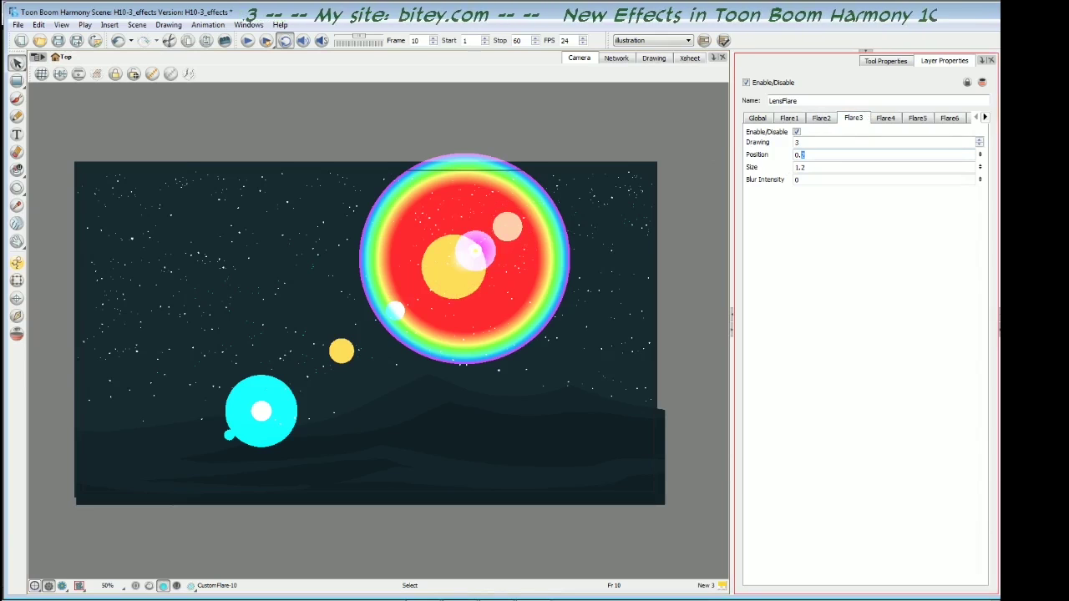
pyautogui.write('3')
pyautogui.press('Return')
pyautogui.doubleClick(800, 155)
pyautogui.write('4')
pyautogui.press('Return')
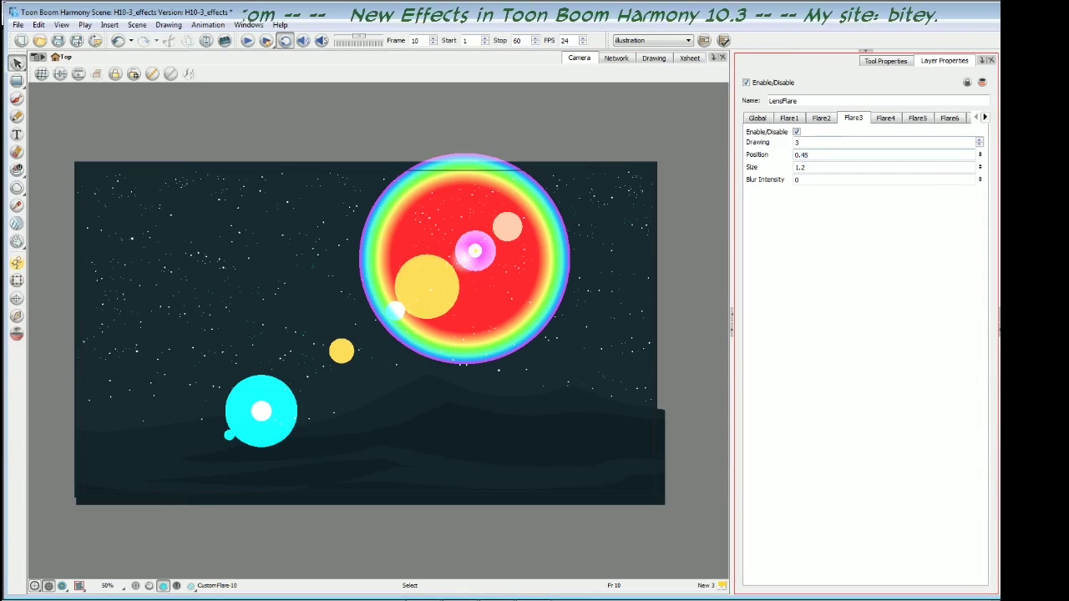
# Step: Check the Flare4 settings and set Flare5's position to 1.2
pyautogui.click(885, 117)
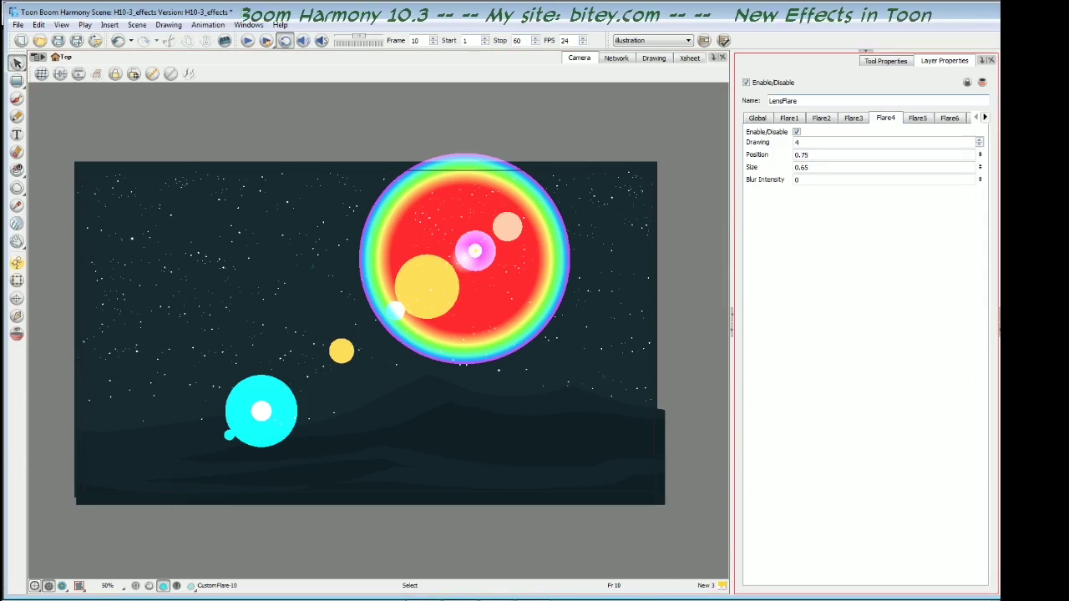
pyautogui.click(917, 118)
pyautogui.click(796, 155)
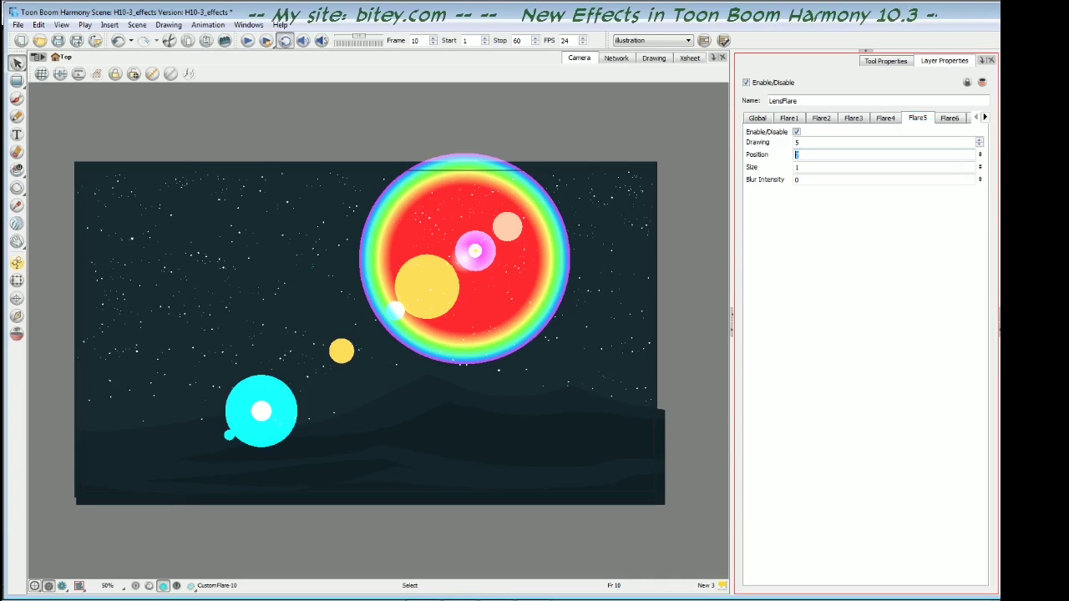
pyautogui.write('3')
pyautogui.press('Return')
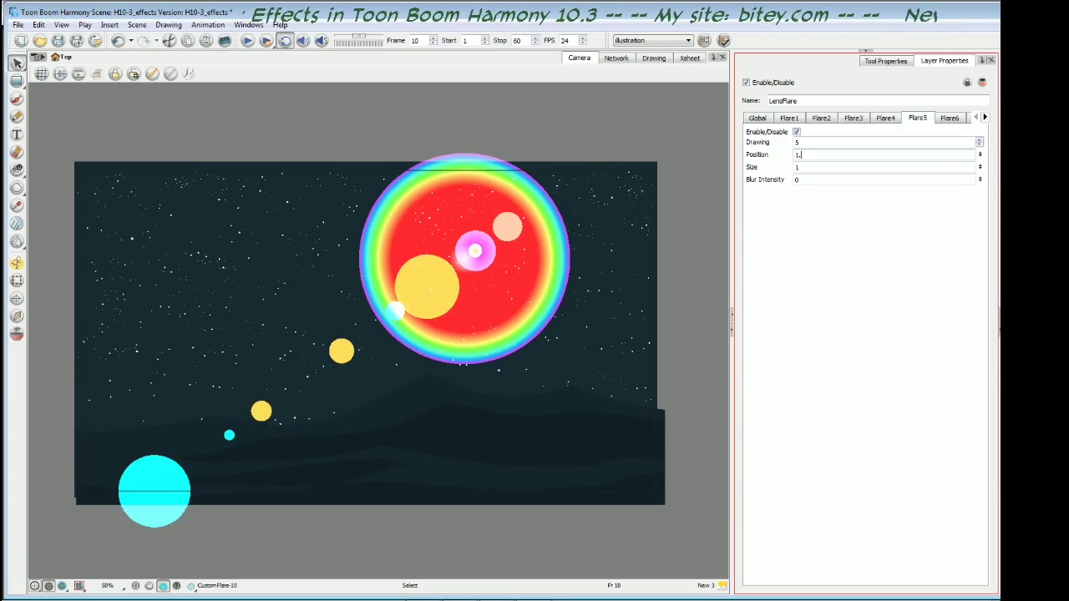
pyautogui.write('1.2')
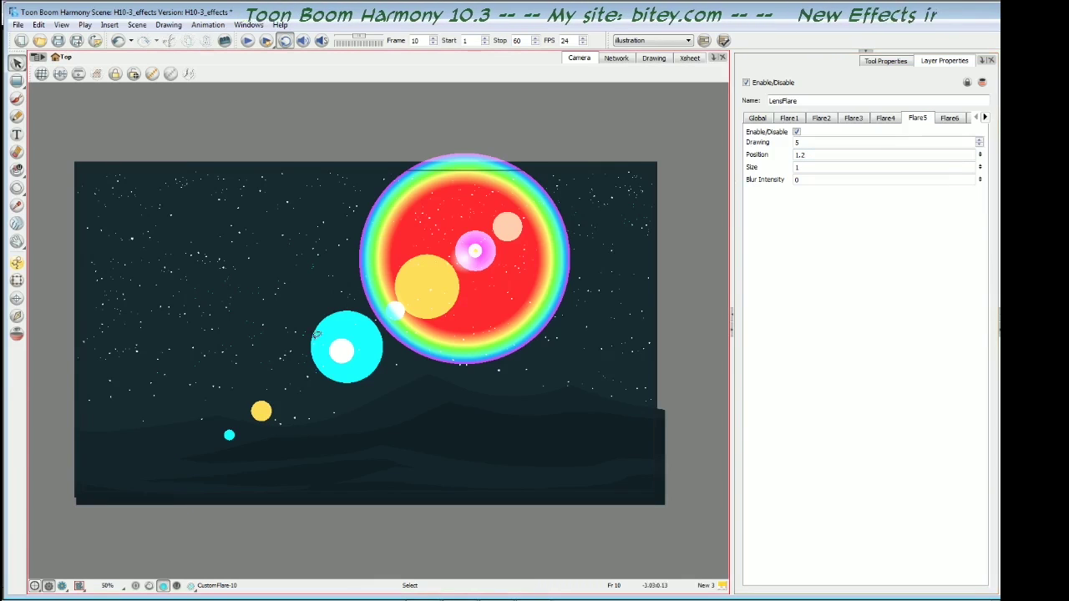
# Step: Set Flare6's position to 1.5
pyautogui.click(953, 120)
pyautogui.click(985, 119)
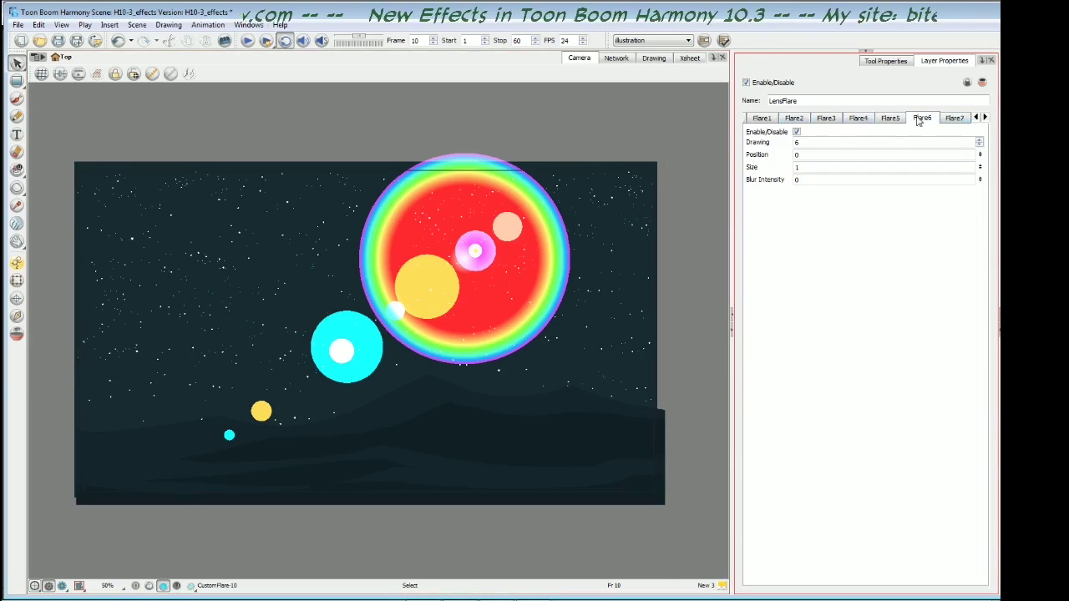
pyautogui.press('Tab')
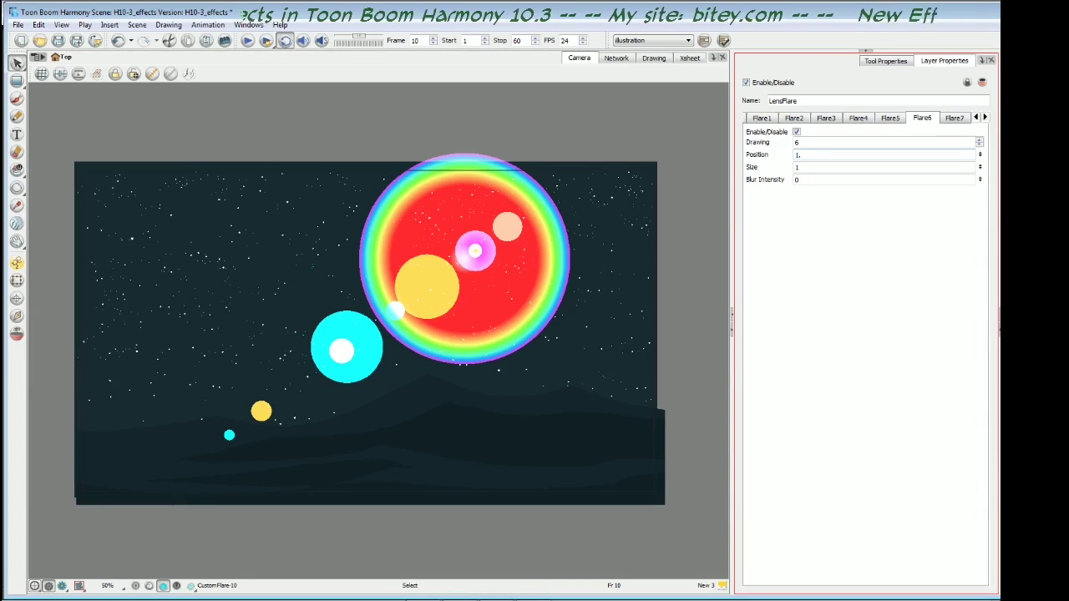
pyautogui.write('1.5')
pyautogui.press('Return')
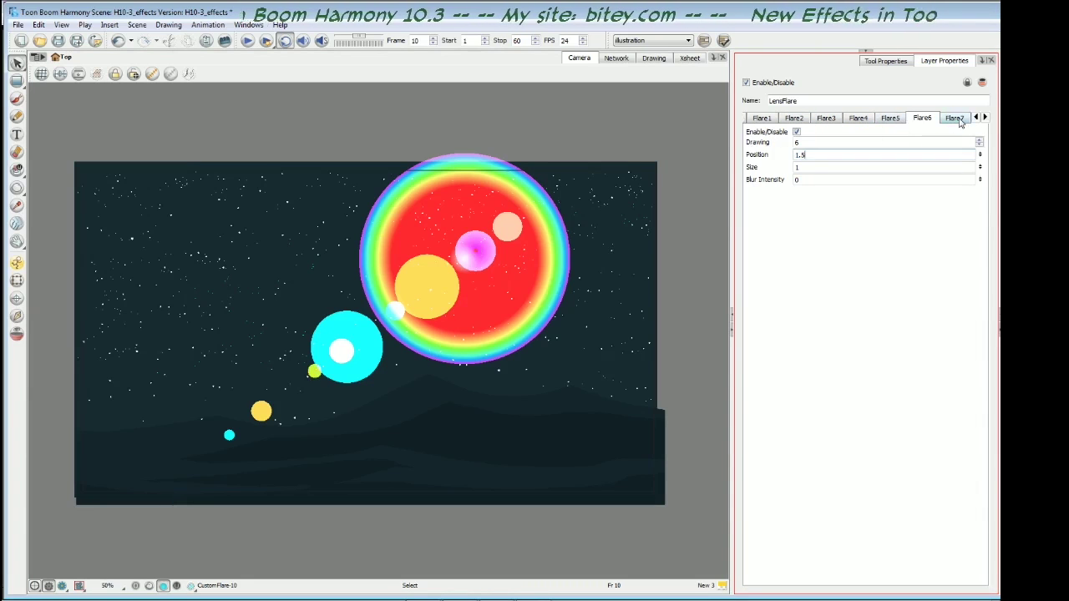
# Step: Set Flare7's position to 1.6
pyautogui.click(954, 118)
pyautogui.doubleClick(794, 155)
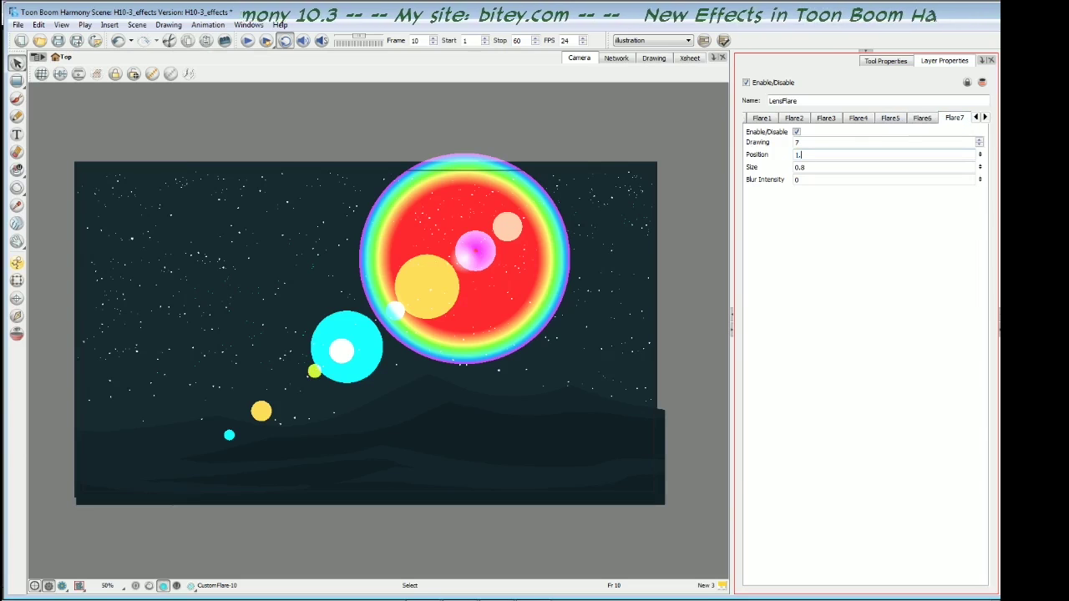
pyautogui.write('1.5')
pyautogui.press('Return')
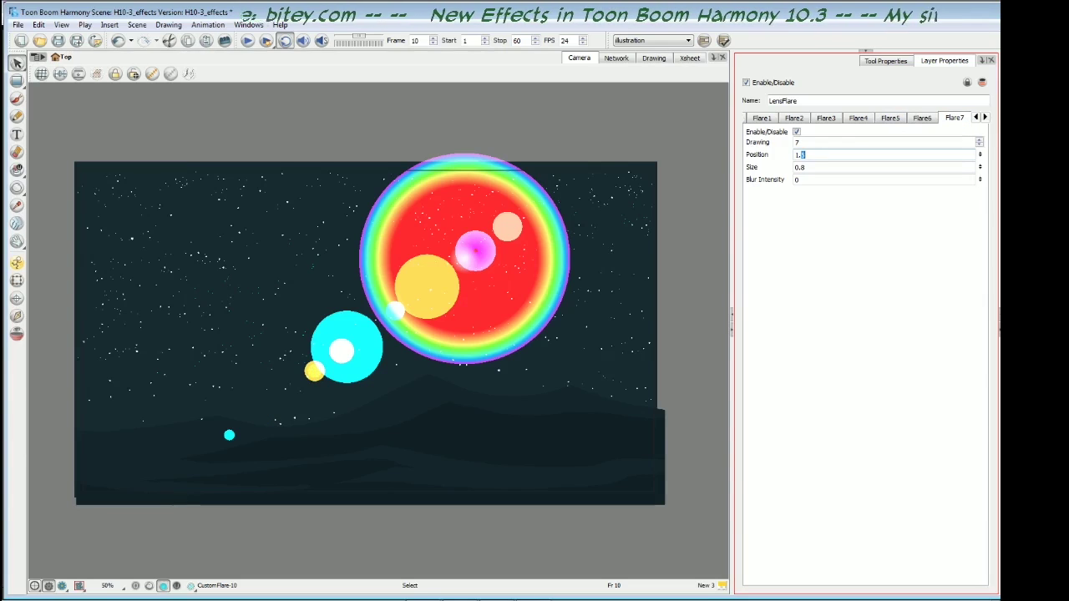
pyautogui.write('6')
pyautogui.press('Return')
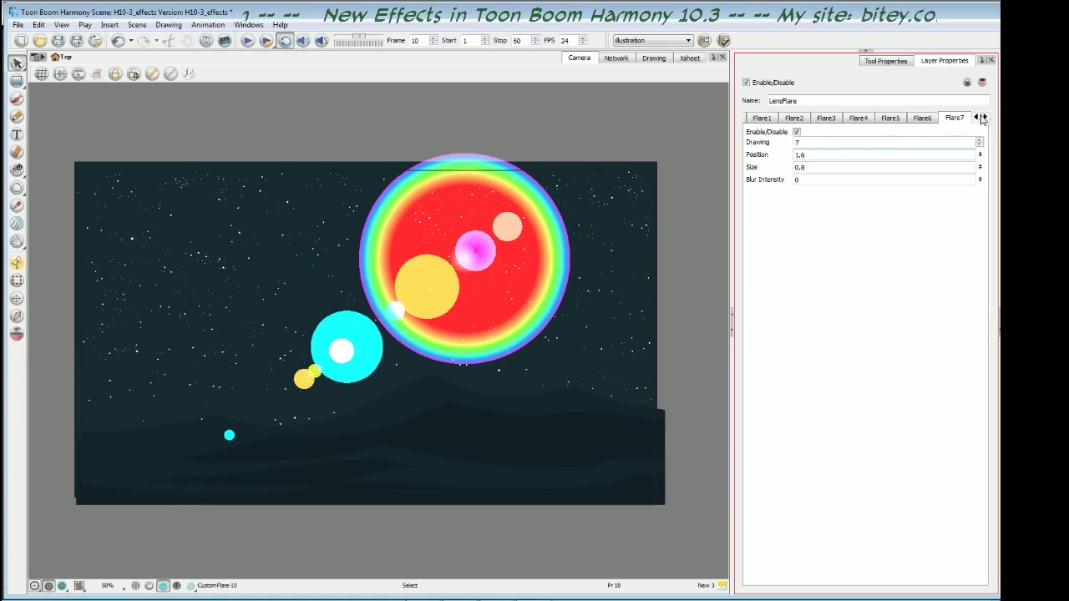
# Step: Set Flare8's position to 2
pyautogui.click(984, 118)
pyautogui.click(983, 118)
pyautogui.click(984, 117)
pyautogui.click(887, 118)
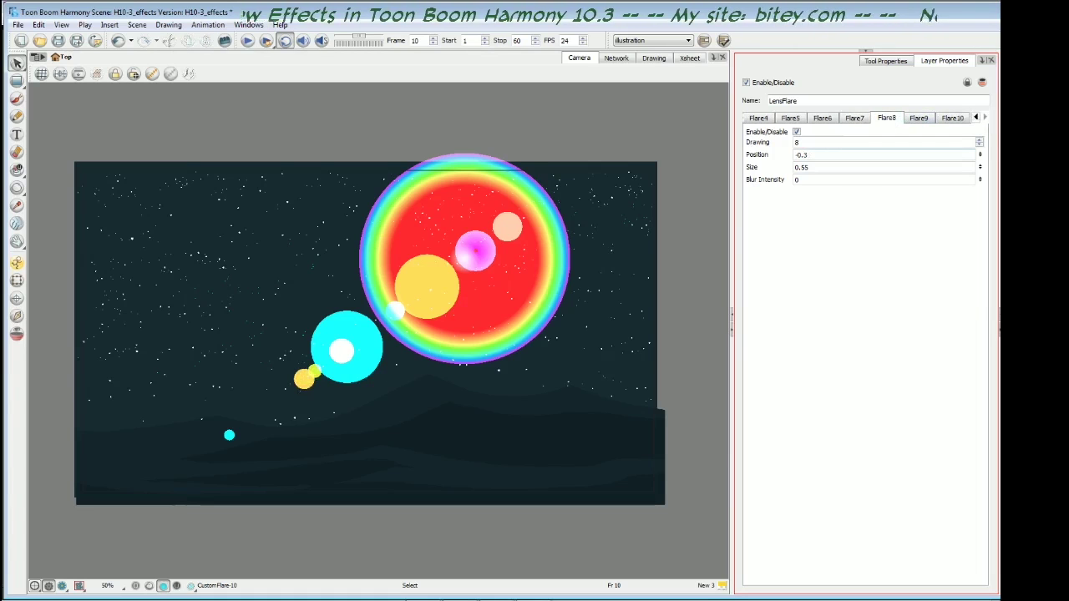
pyautogui.moveTo(810, 156); pyautogui.dragTo(795, 155)
pyautogui.write('2')
pyautogui.press('Return')
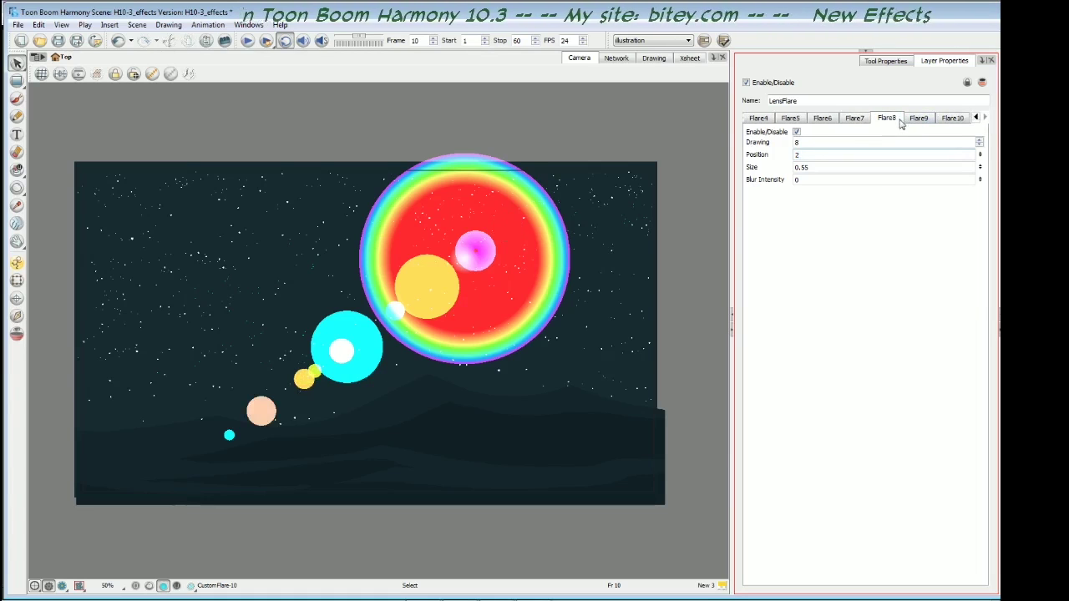
# Step: Set Flare9's position to 2.8
pyautogui.click(919, 118)
pyautogui.doubleClick(800, 155)
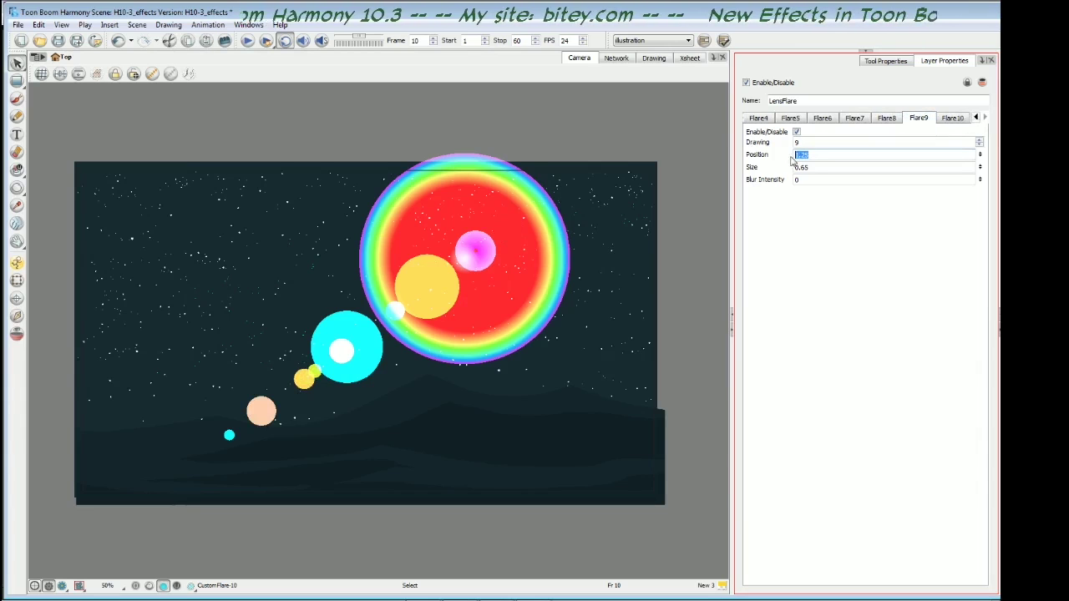
pyautogui.press('Return')
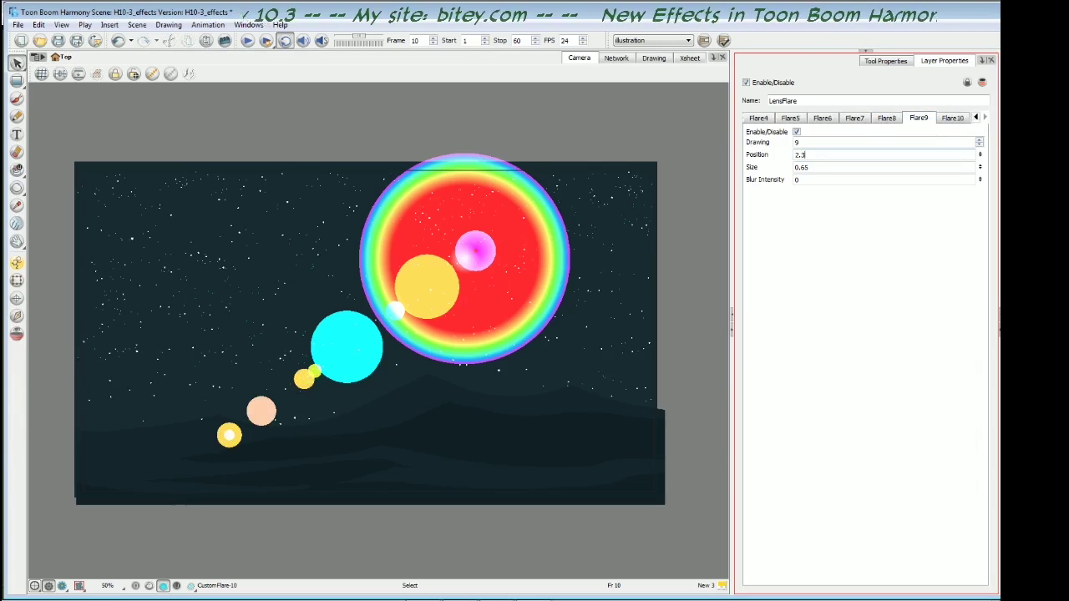
pyautogui.hotkey('shift', 'Left')
pyautogui.write('7')
pyautogui.press('Return')
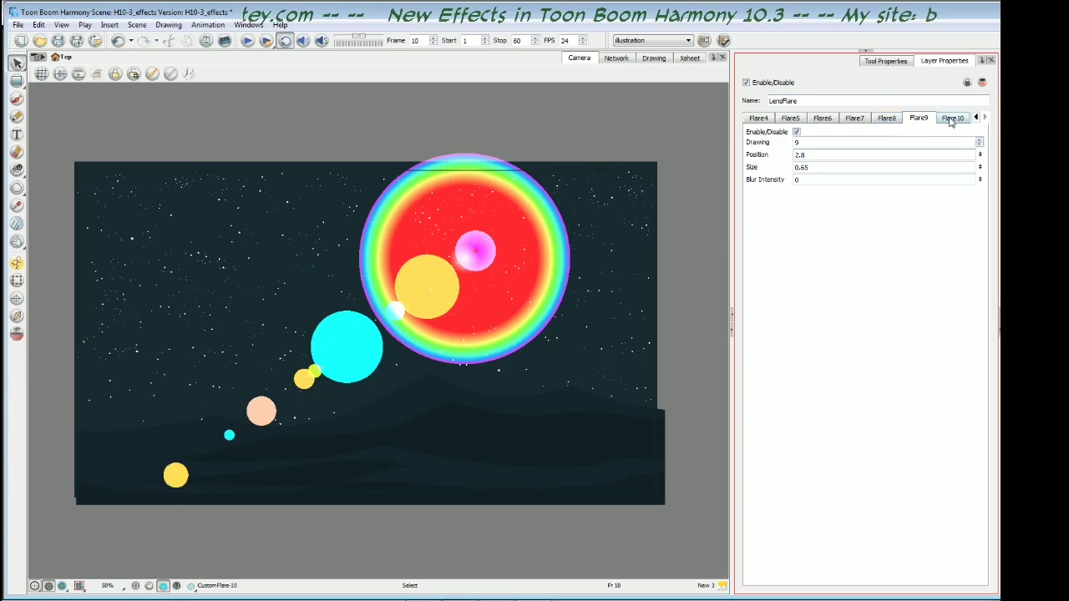
# Step: Set Flare10's position to 2.9
pyautogui.click(953, 118)
pyautogui.moveTo(808, 156); pyautogui.dragTo(800, 155)
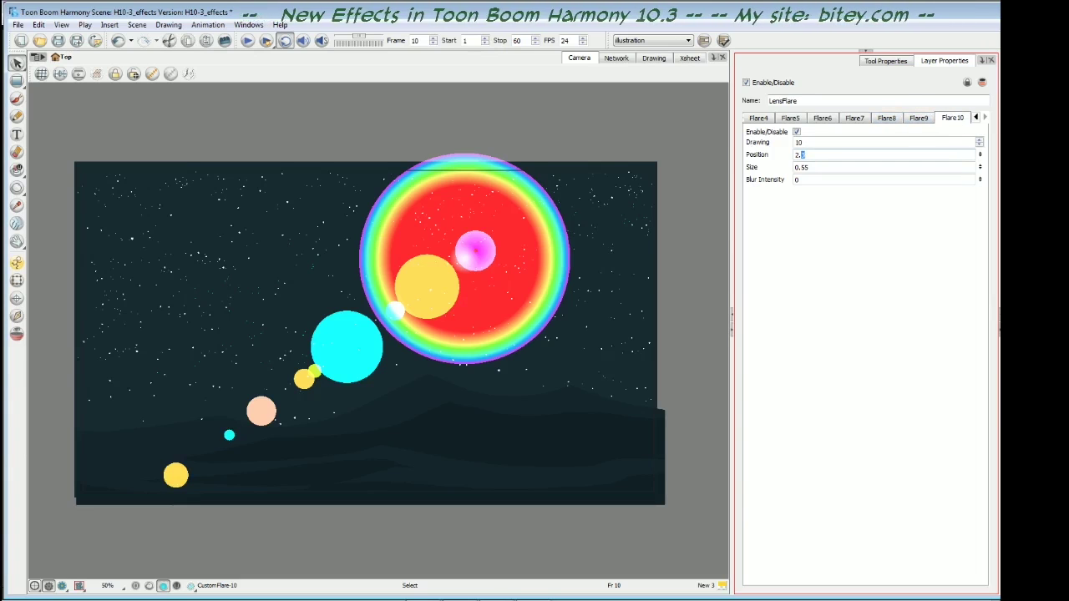
pyautogui.write('9')
pyautogui.press('Return')
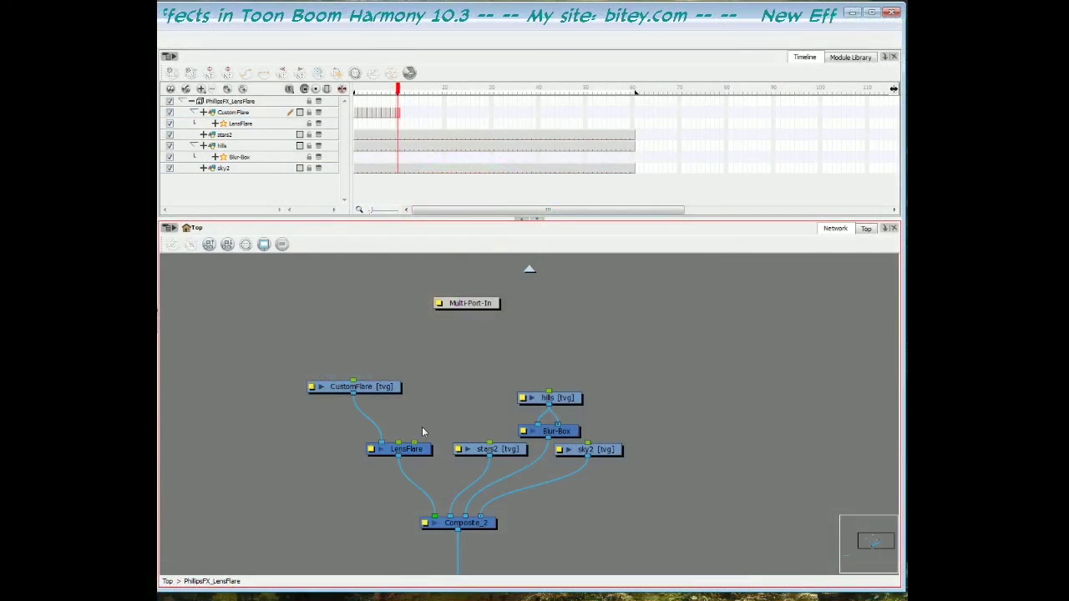
# Step: Add a Peg module from the Move modules, connect it to the LensFlare module and name it SwingPeg
pyautogui.click(428, 448)
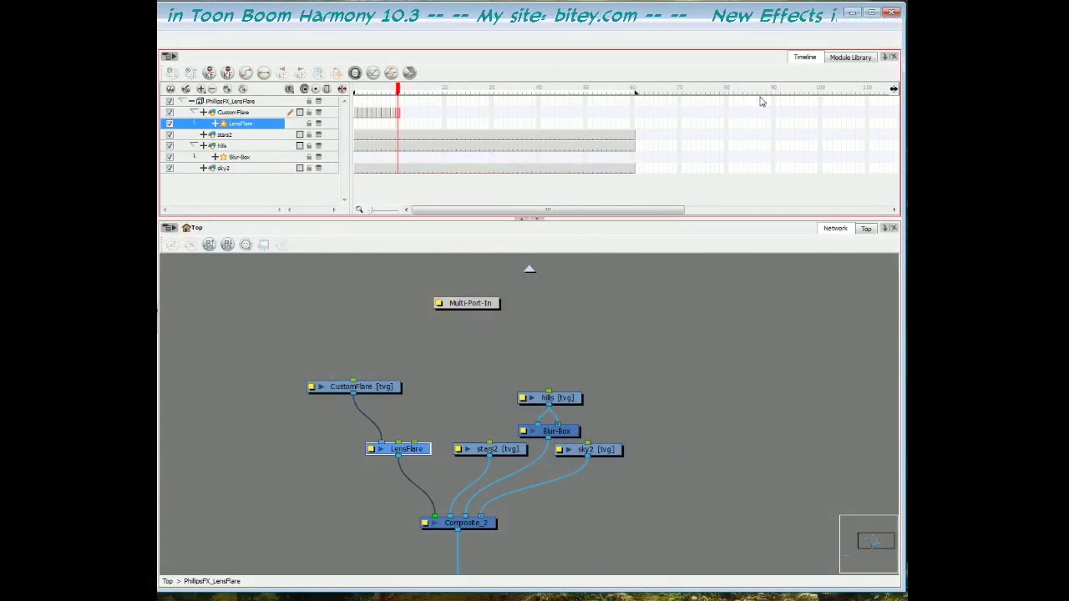
pyautogui.click(850, 57)
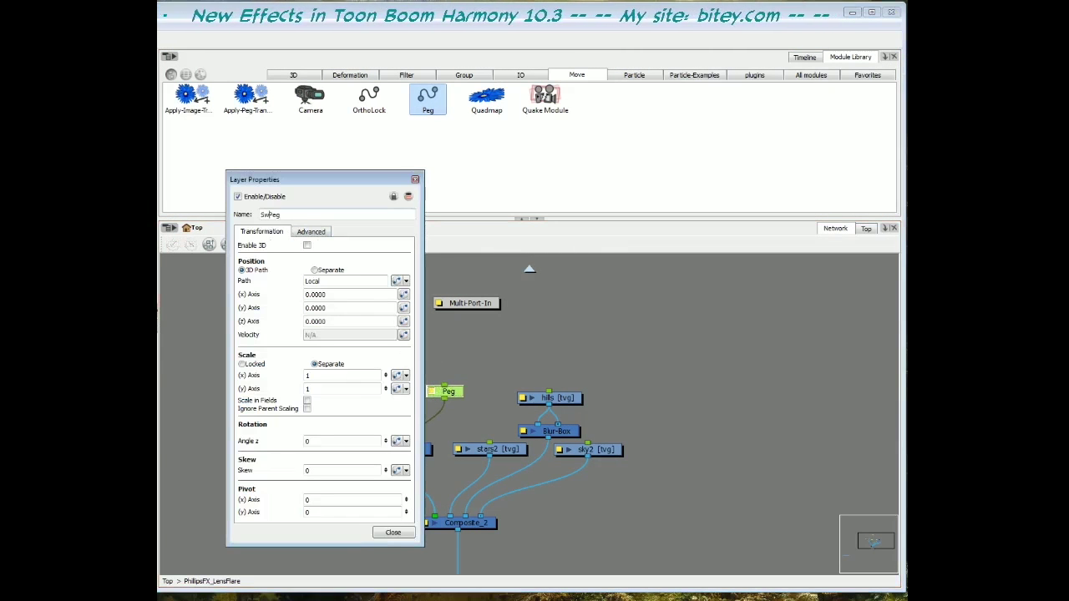
pyautogui.click(415, 181)
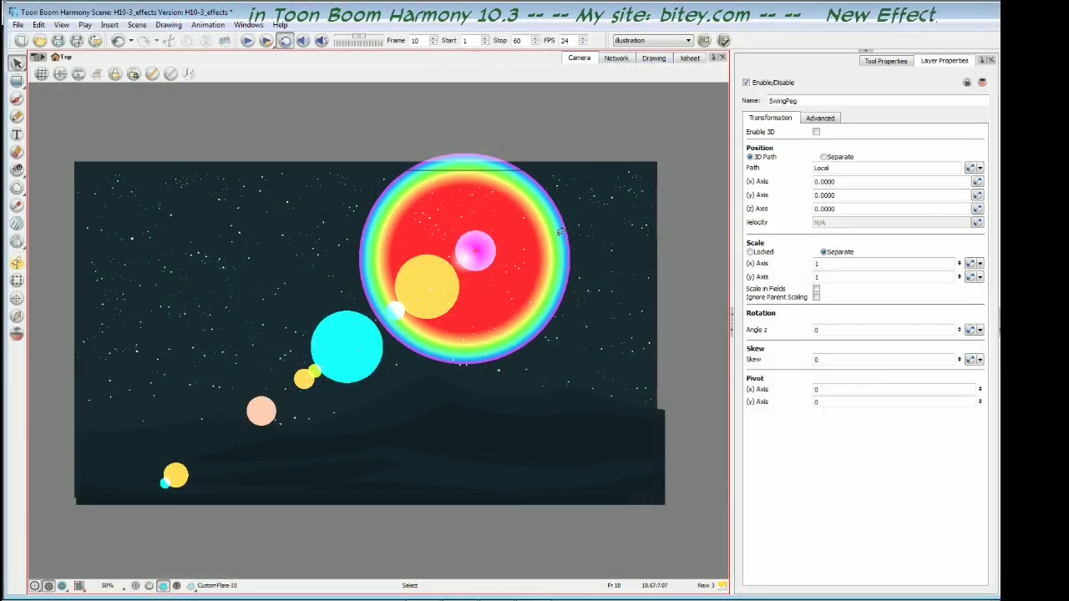
# Step: Move SwingPeg with the Translate tool to about 4.63 E, 2.36 S, with its pivot at about 5.87 E, 6 N
pyautogui.hotkey('alt', '2')
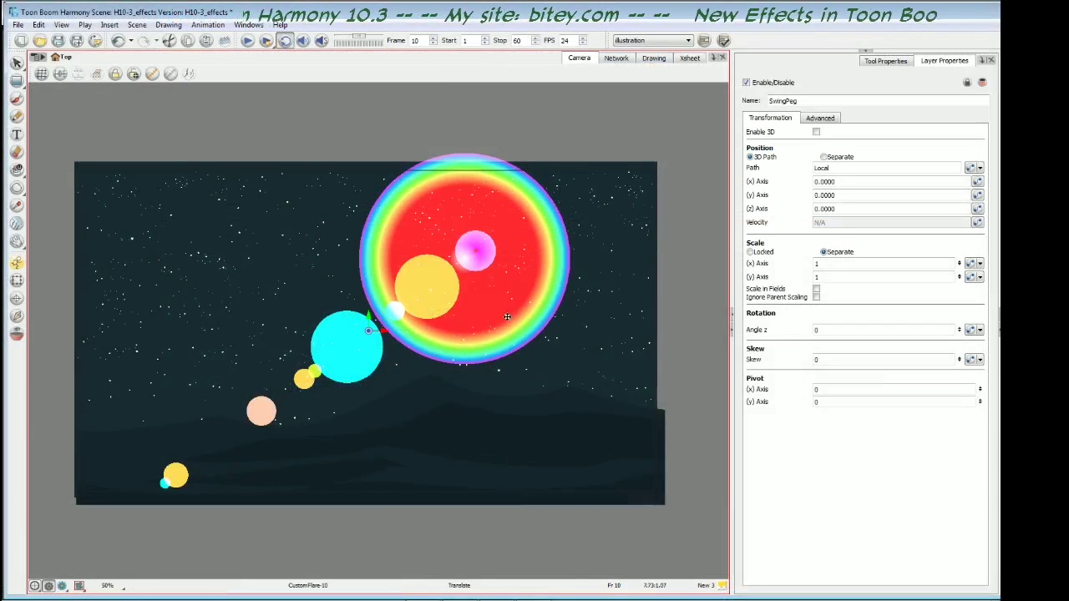
pyautogui.moveTo(504, 316); pyautogui.dragTo(409, 369)
pyautogui.moveTo(258, 414); pyautogui.dragTo(352, 339)
pyautogui.moveTo(395, 371); pyautogui.dragTo(598, 286)
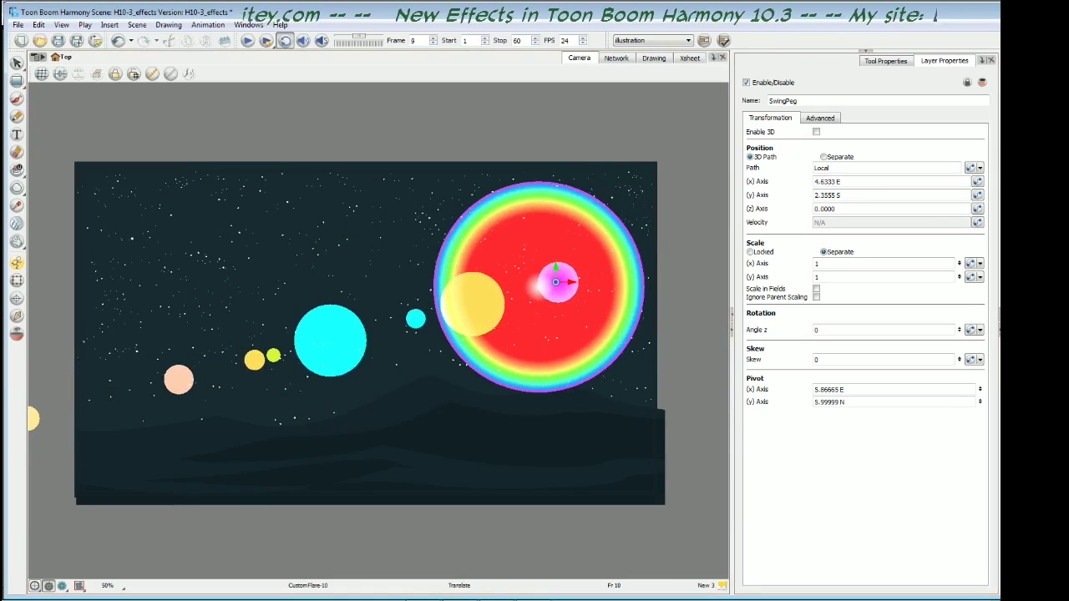
# Step: Keyframe SwingPeg's motion from about 5.13 E, 3.51 S at frame 1 to about 17.2 W, 3.96 S at frame 60
pyautogui.hotkey('shift', 'Return')
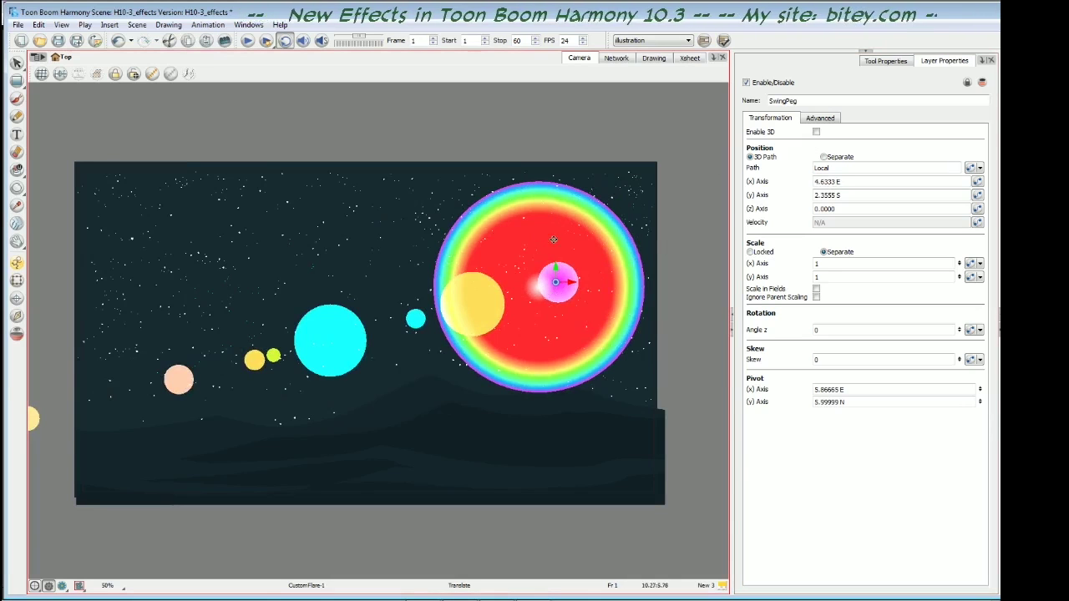
pyautogui.press('F6')
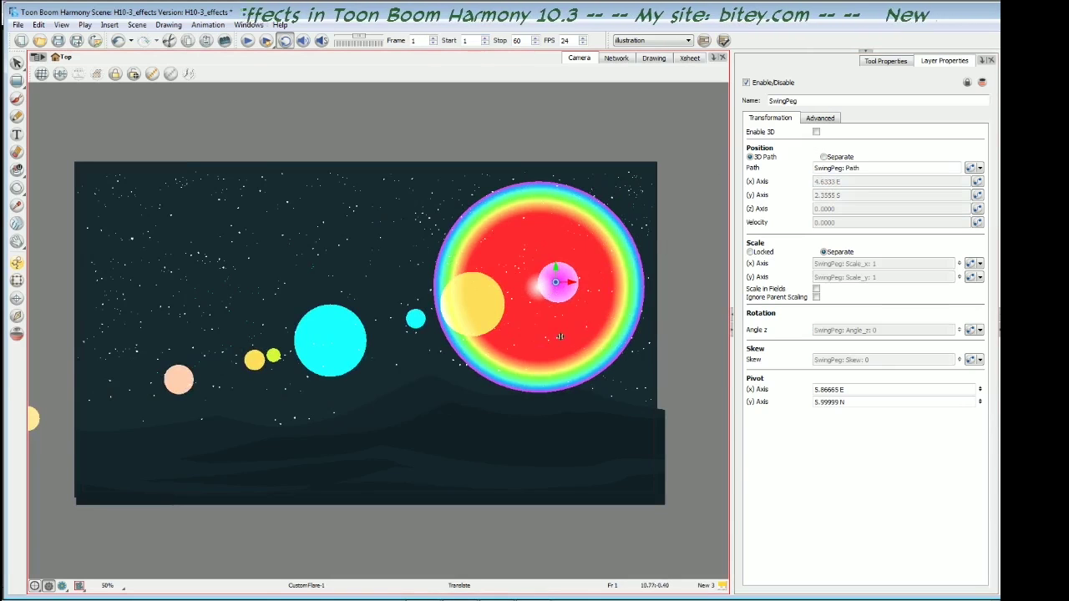
pyautogui.hotkey('shift', '.')
pyautogui.moveTo(581, 239); pyautogui.dragTo(189, 259)
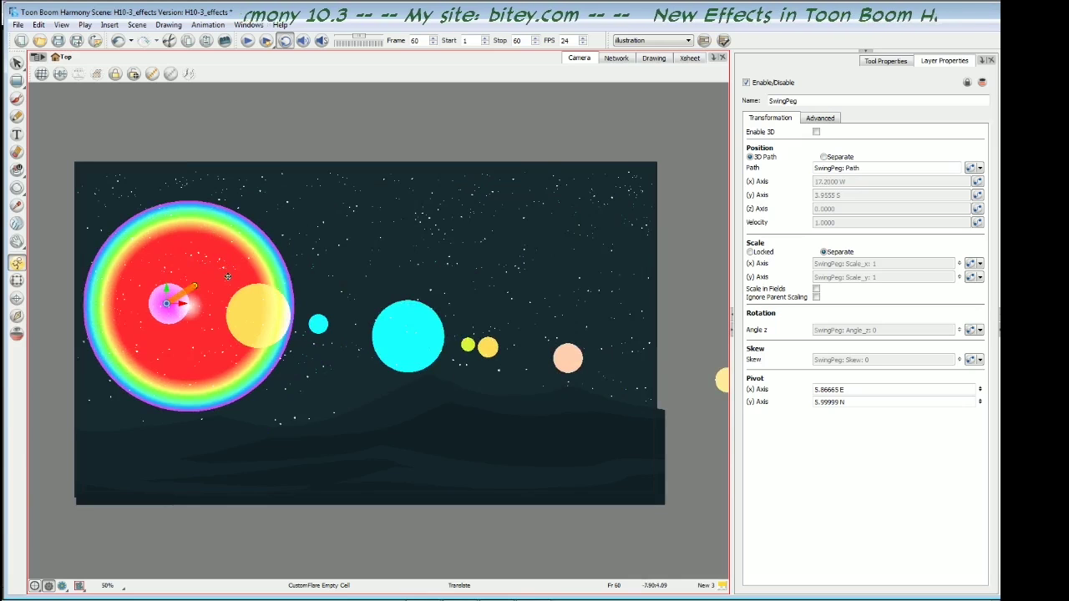
pyautogui.hotkey('shift', ',')
pyautogui.moveTo(237, 277); pyautogui.dragTo(620, 286)
# Step: Advance and rewind through the frames to examine how the flares shift along SwingPeg's path
pyautogui.press('.')
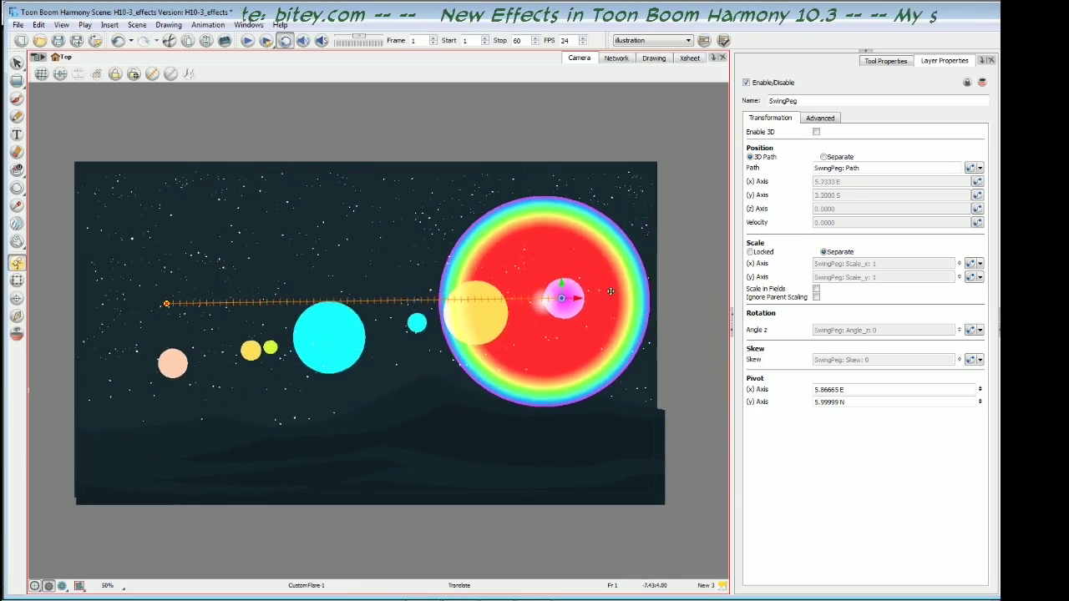
pyautogui.press('.')
pyautogui.press('.')
pyautogui.press('.')
pyautogui.press('.')
pyautogui.press('.')
pyautogui.press('.')
pyautogui.press('.')
pyautogui.press('.')
pyautogui.press('.')
pyautogui.press('.')
pyautogui.press('.')
pyautogui.press('.')
pyautogui.press('.')
pyautogui.press('.')
pyautogui.press('.')
pyautogui.press('.')
pyautogui.press('.')
pyautogui.press('.')
pyautogui.press('.')
pyautogui.press('.')
pyautogui.press(',')
pyautogui.press(',')
pyautogui.press(',')
pyautogui.press(',')
pyautogui.press(',')
pyautogui.press(',')
pyautogui.press(',')
pyautogui.press(',')
pyautogui.press(',')
pyautogui.press(',')
pyautogui.press(',')
pyautogui.press(',')
pyautogui.press(',')
pyautogui.press(',')
pyautogui.press(',')
pyautogui.press(',')
pyautogui.press(',')
pyautogui.press(',')
pyautogui.press(',')
pyautogui.press(',')
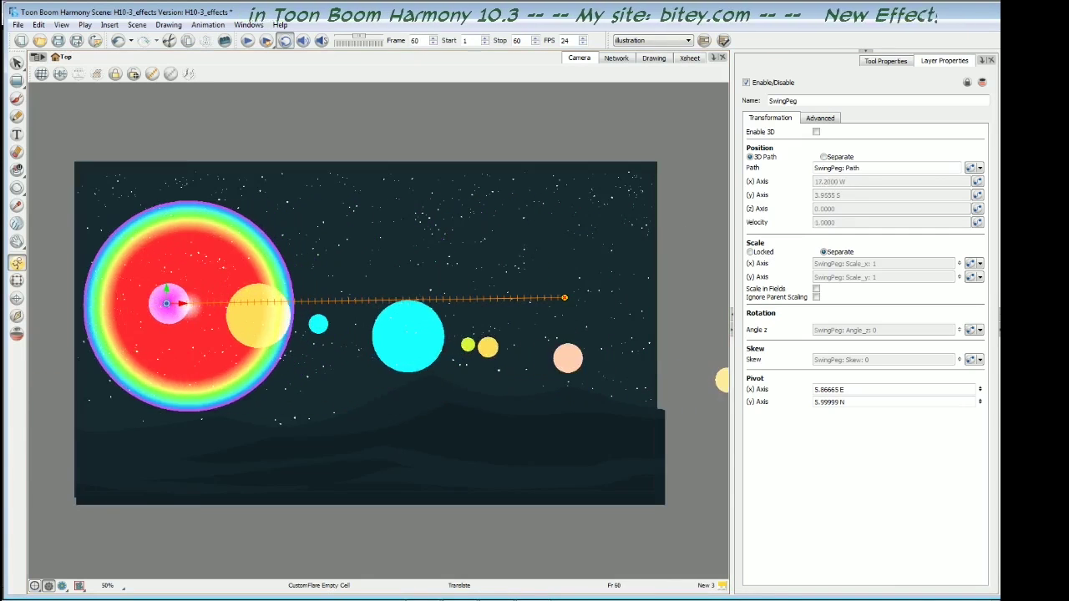
# Step: Bend SwingPeg's straight path into an S-curve with two added control points and play the animation
pyautogui.click(326, 251)
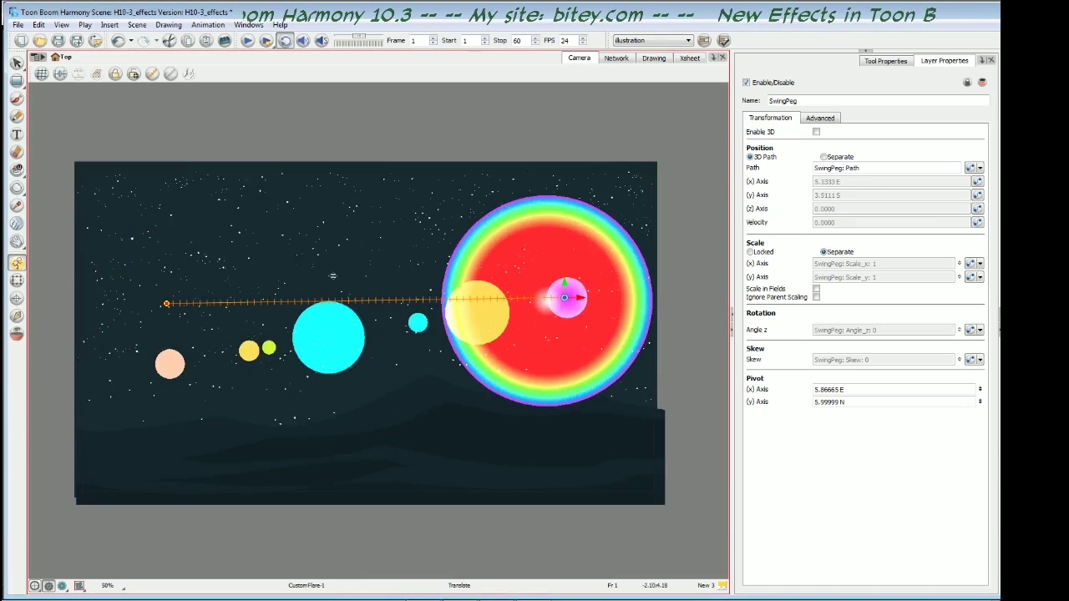
pyautogui.press('p')
pyautogui.moveTo(397, 302); pyautogui.dragTo(484, 251)
pyautogui.press('p')
pyautogui.moveTo(294, 275); pyautogui.dragTo(308, 317)
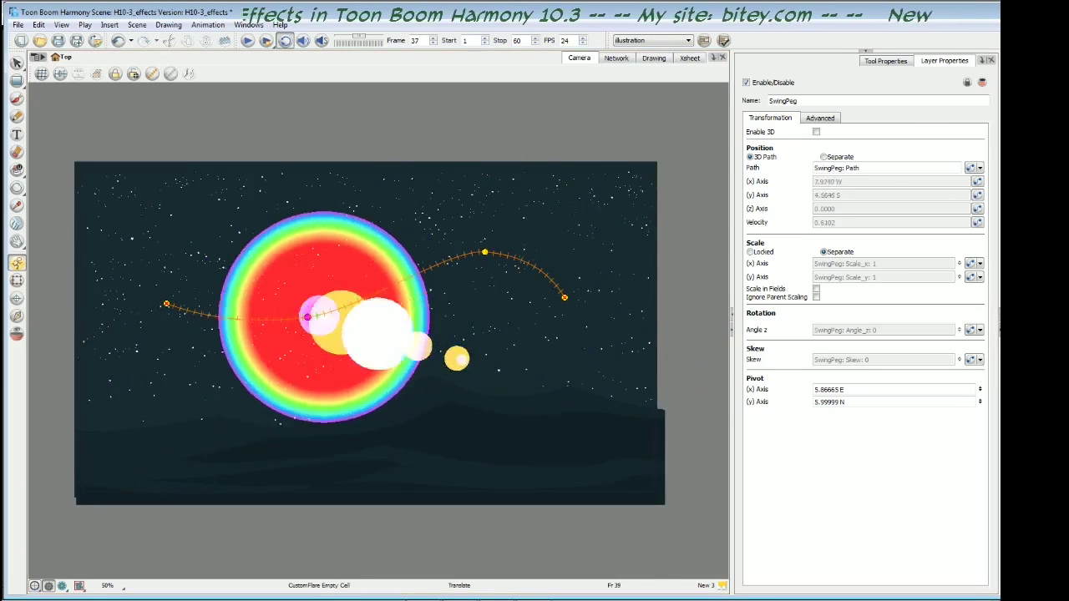
pyautogui.click(321, 41)
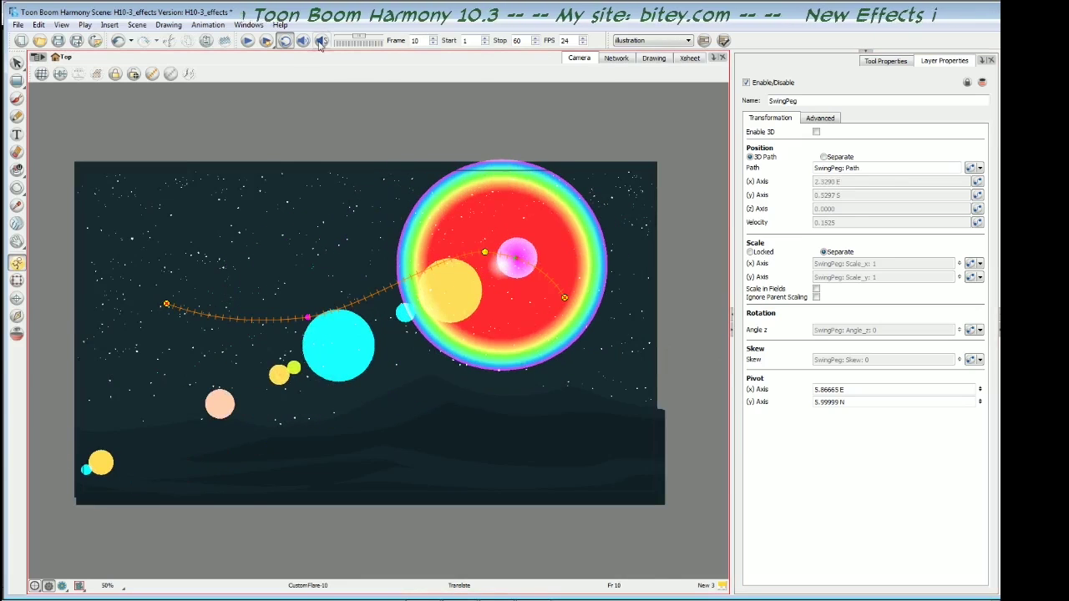
pyautogui.click(248, 42)
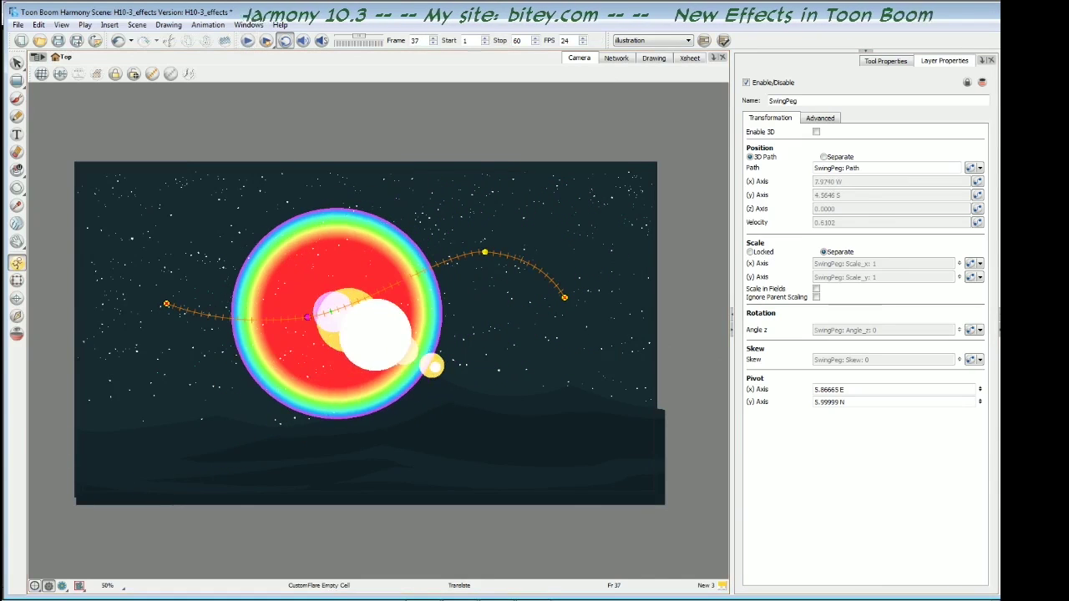
# Step: Turn off the Light Table and hide SwingPeg's motion path controls in the Camera view
pyautogui.click(18, 64)
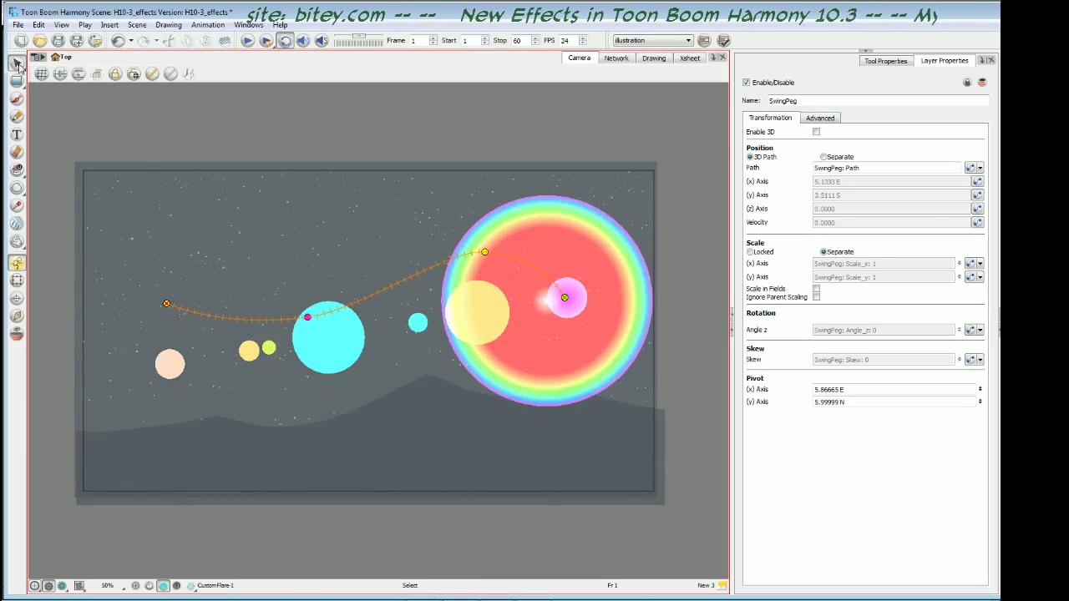
pyautogui.click(654, 599)
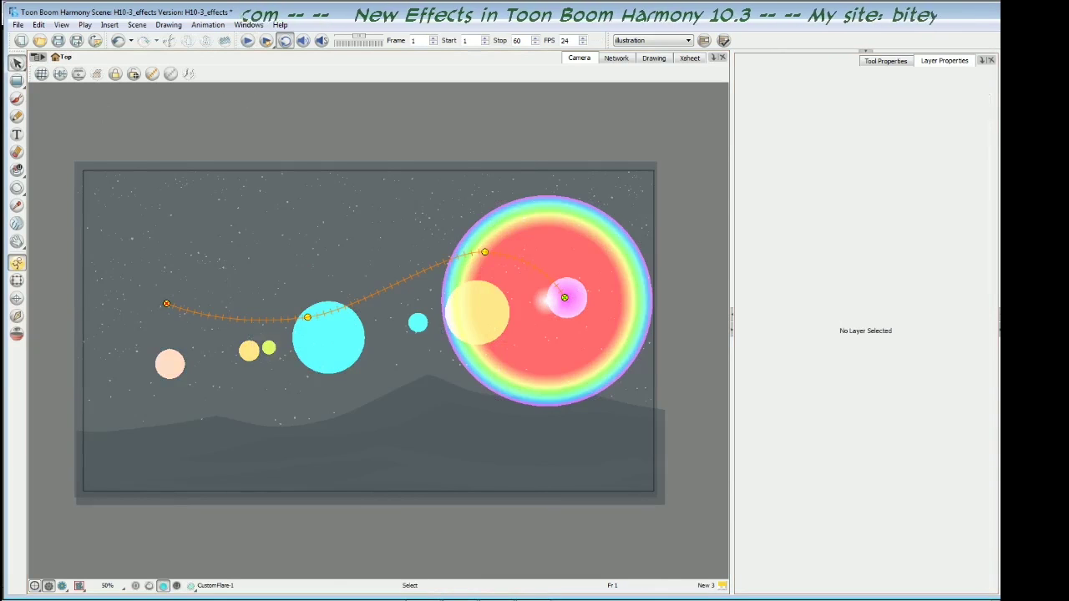
pyautogui.click(80, 586)
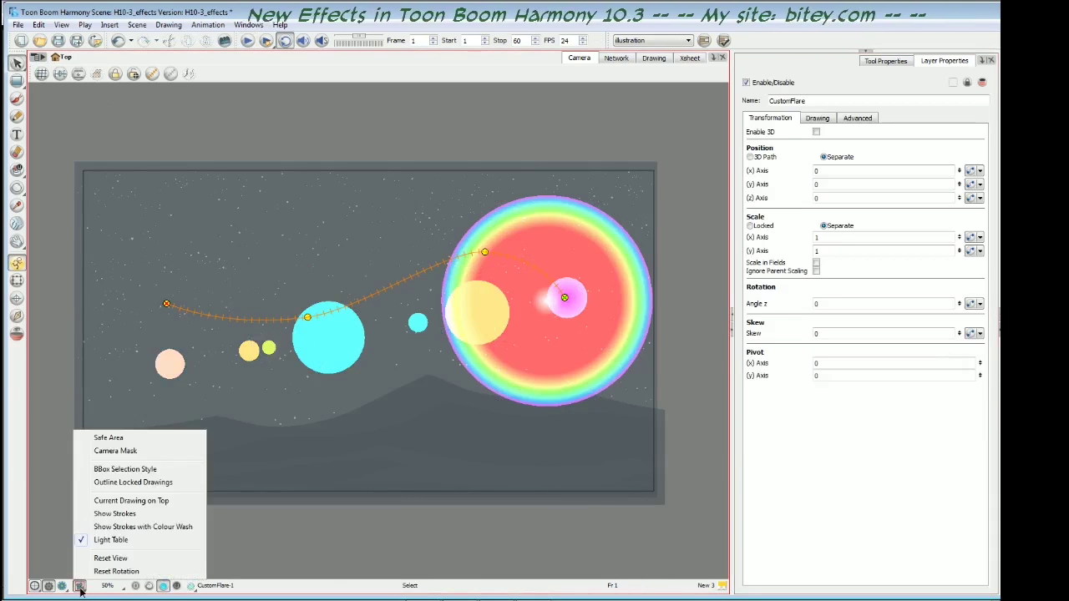
pyautogui.click(113, 540)
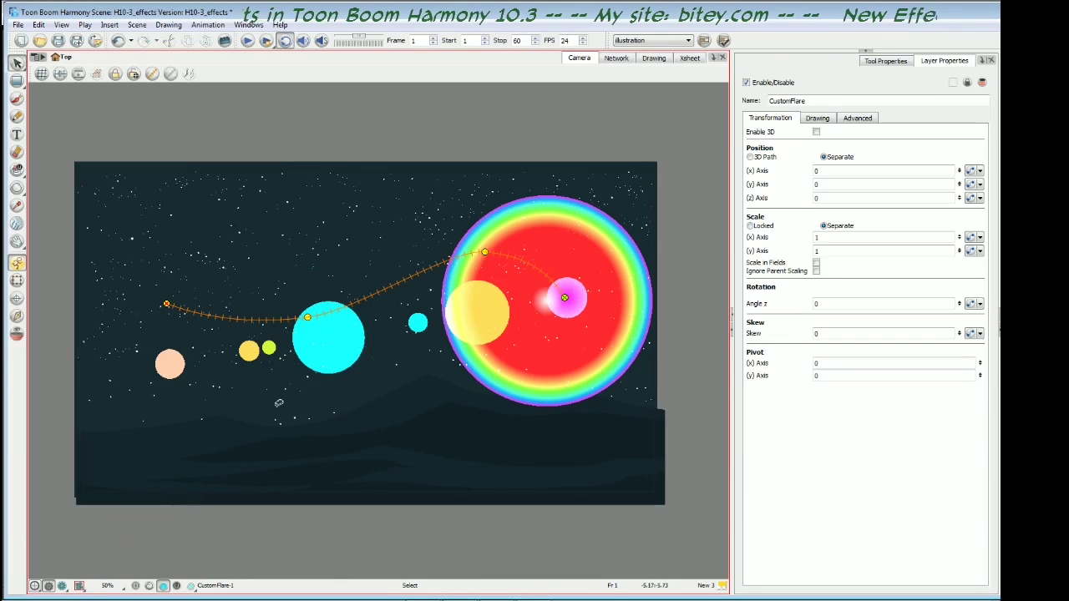
pyautogui.hotkey('shift', 'c')
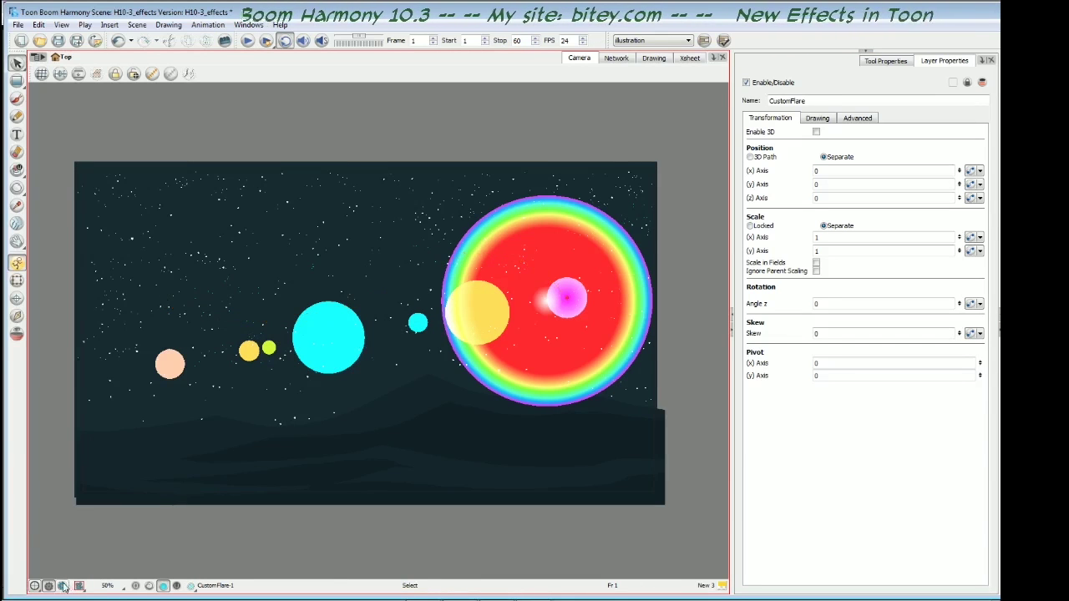
# Step: Render previews of the lens flare at frames 1 and 33 to examine its look over the starry night scene
pyautogui.click(63, 588)
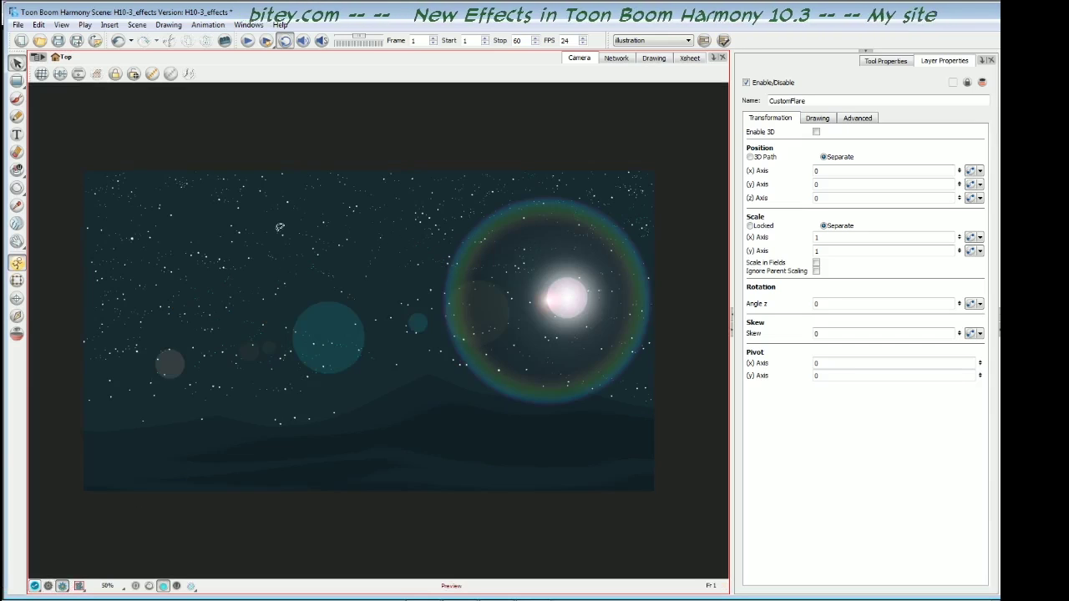
pyautogui.click(49, 585)
pyautogui.click(61, 586)
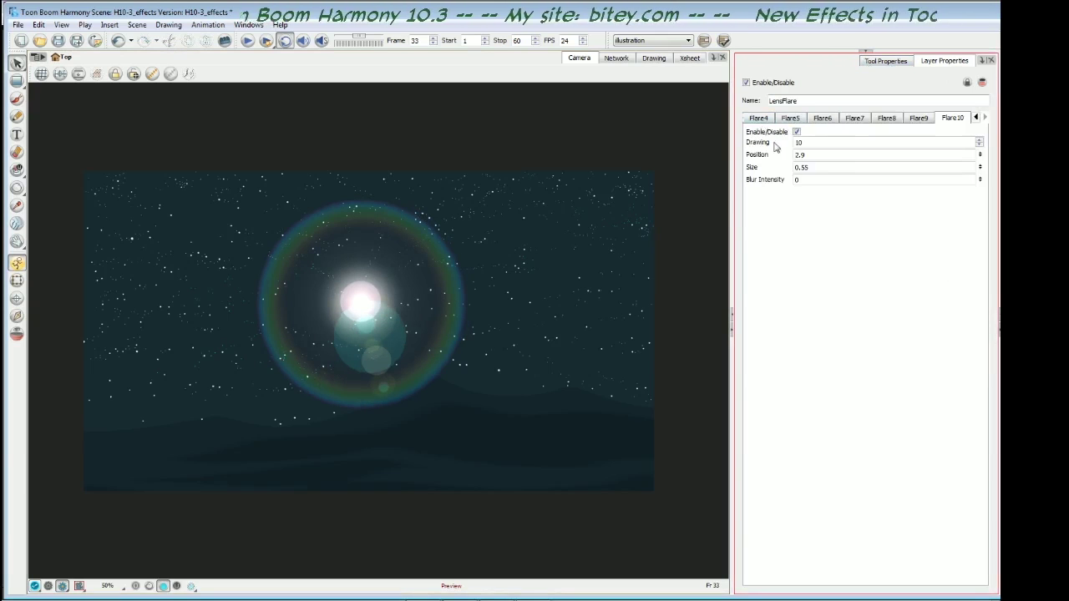
# Step: Switch LensFlare's global Brightness off and back on to compare its central glow
pyautogui.click(976, 118)
pyautogui.click(757, 119)
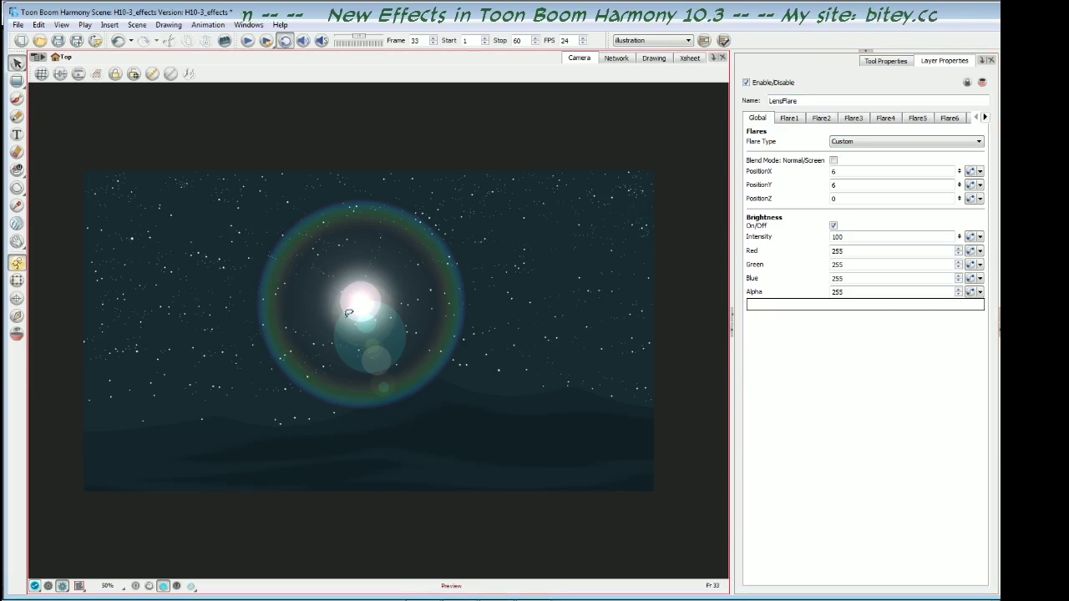
pyautogui.click(834, 226)
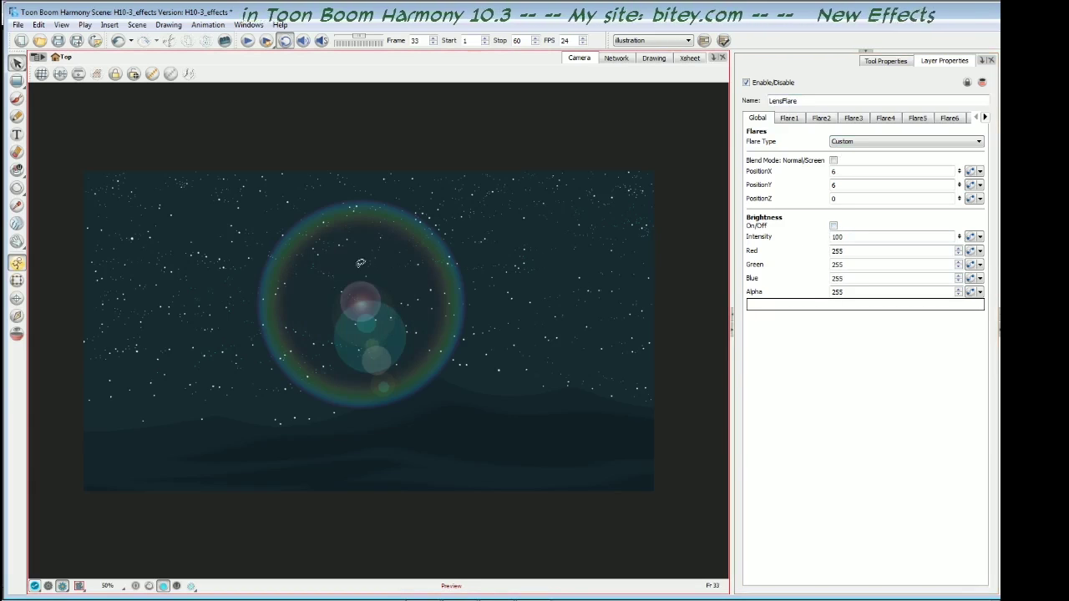
pyautogui.click(834, 224)
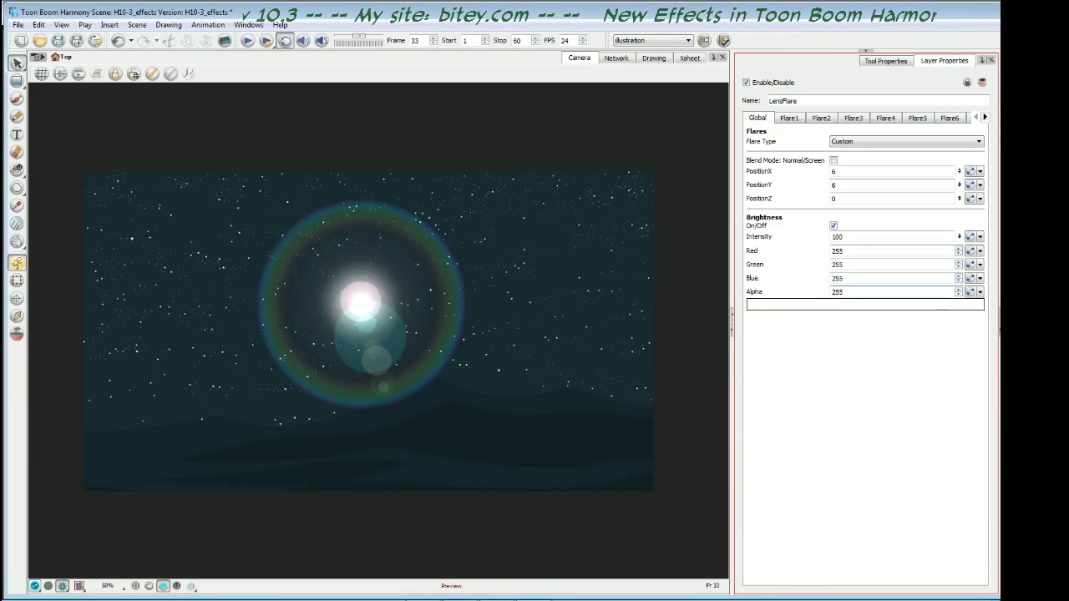
# Step: Set LensFlare's brightness colour to lime green, red 174, green 255, blue 0, after trying pure red
pyautogui.click(839, 306)
pyautogui.click(784, 232)
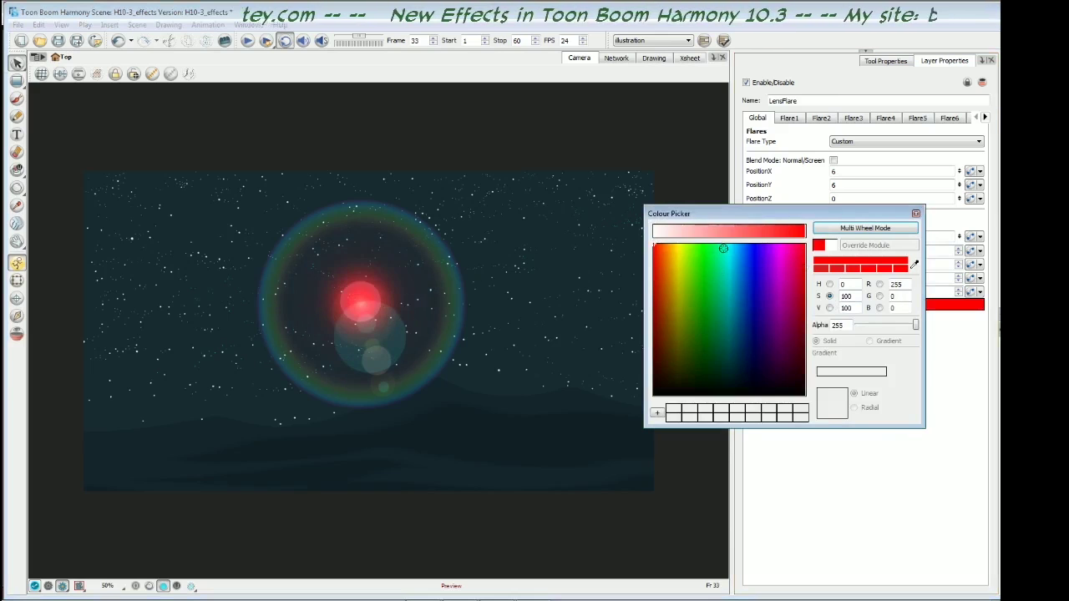
pyautogui.click(688, 247)
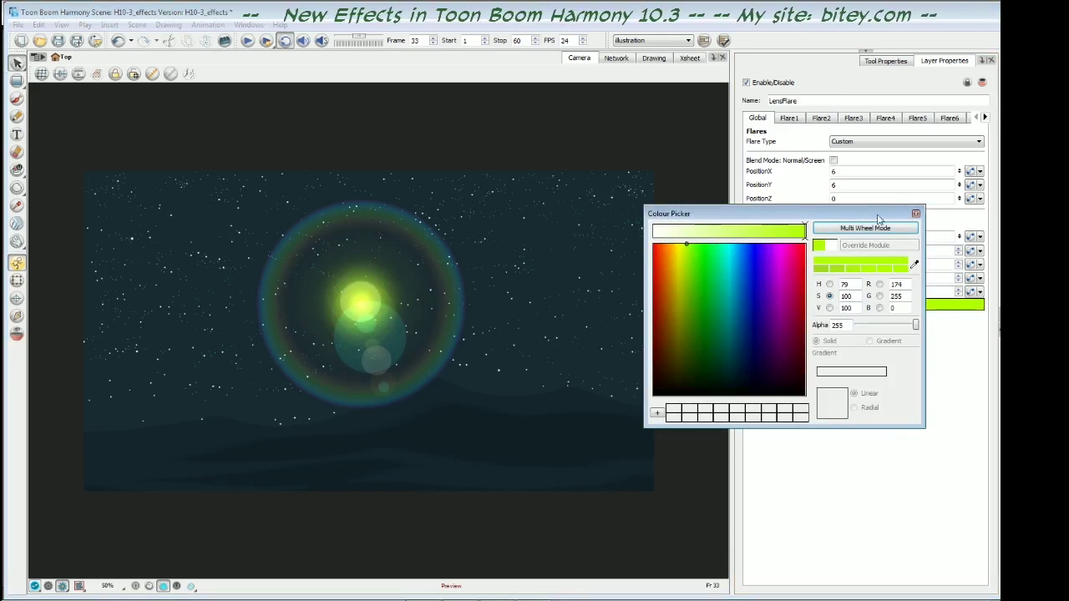
pyautogui.click(916, 215)
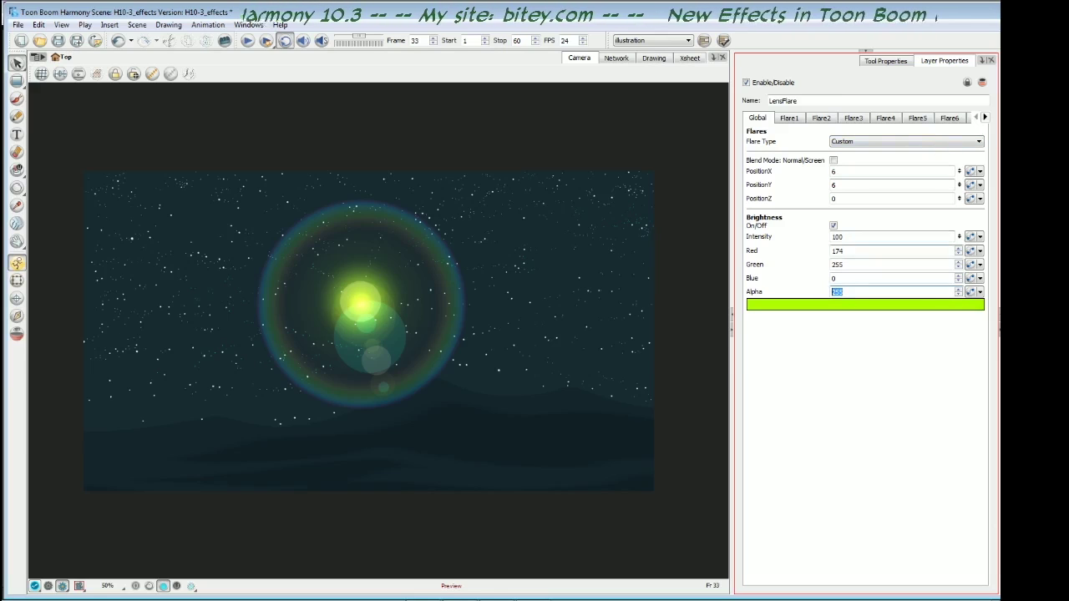
# Step: Raise LensFlare's brightness intensity to 120
pyautogui.click(835, 237)
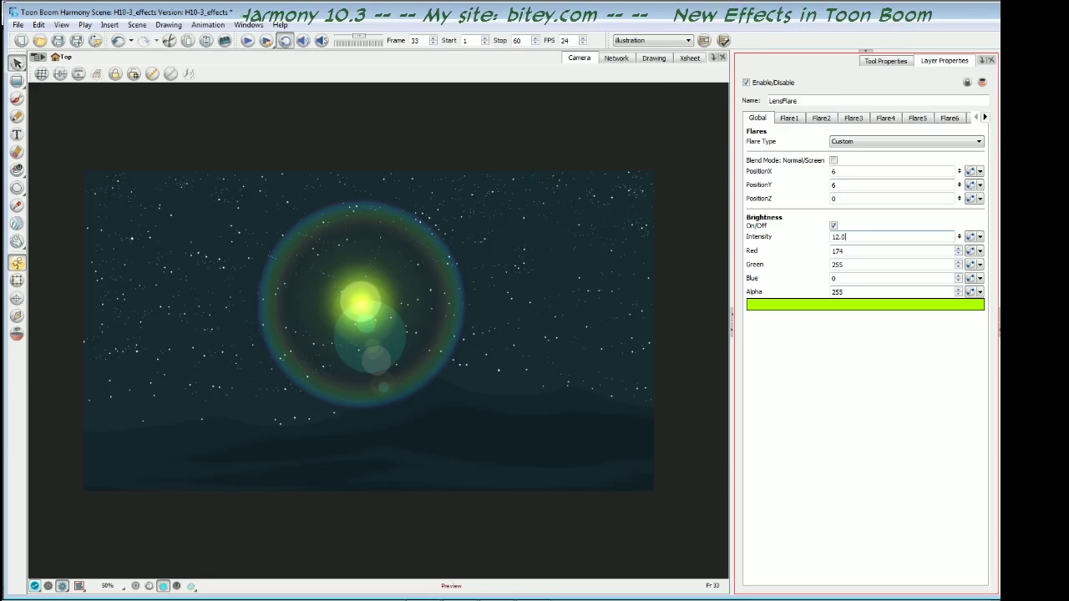
pyautogui.press('Return')
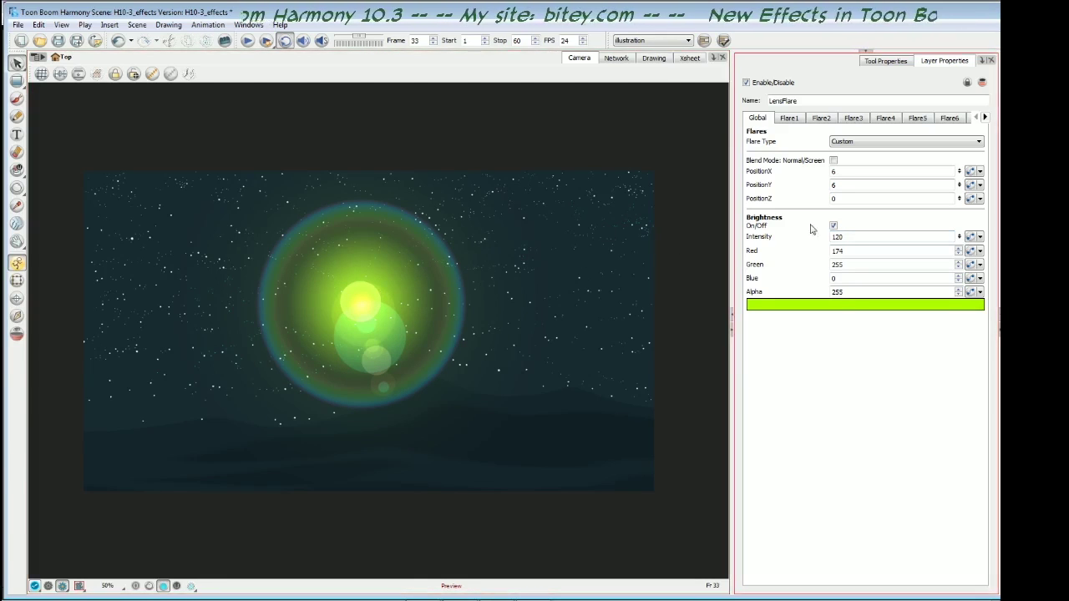
pyautogui.moveTo(846, 237); pyautogui.dragTo(828, 244)
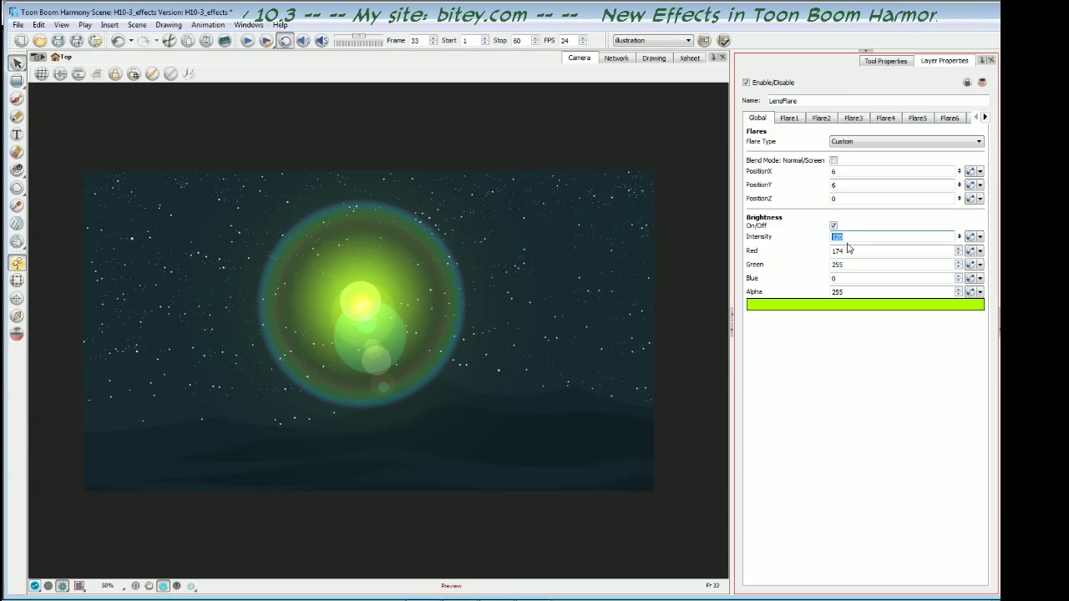
pyautogui.press('Return')
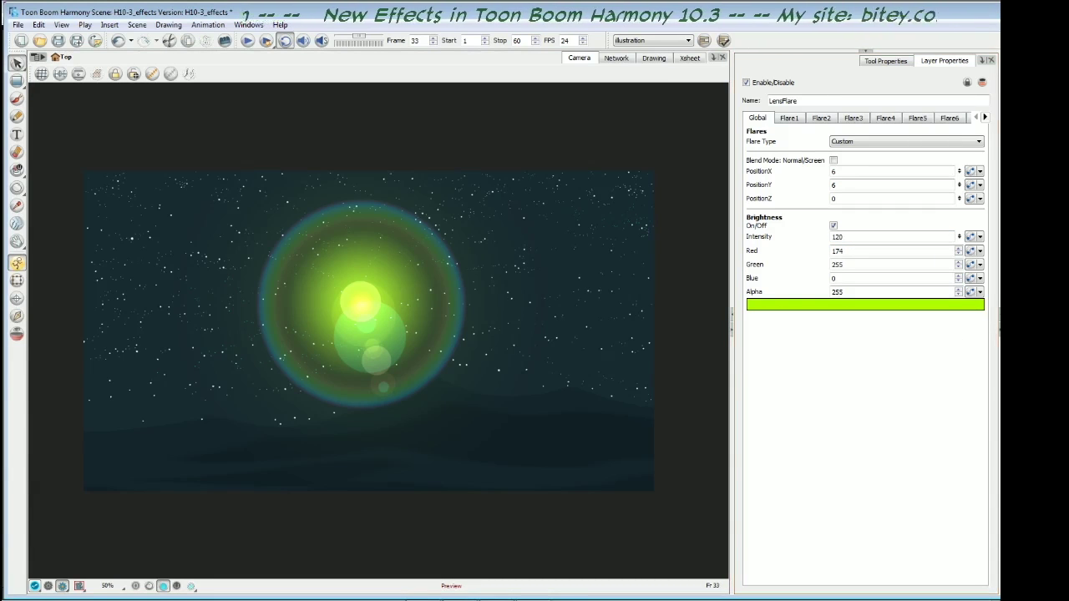
# Step: Return to the OpenGL view and move SwingPeg at frame 33 to about 8.52 E, 0.45 S
pyautogui.click(48, 587)
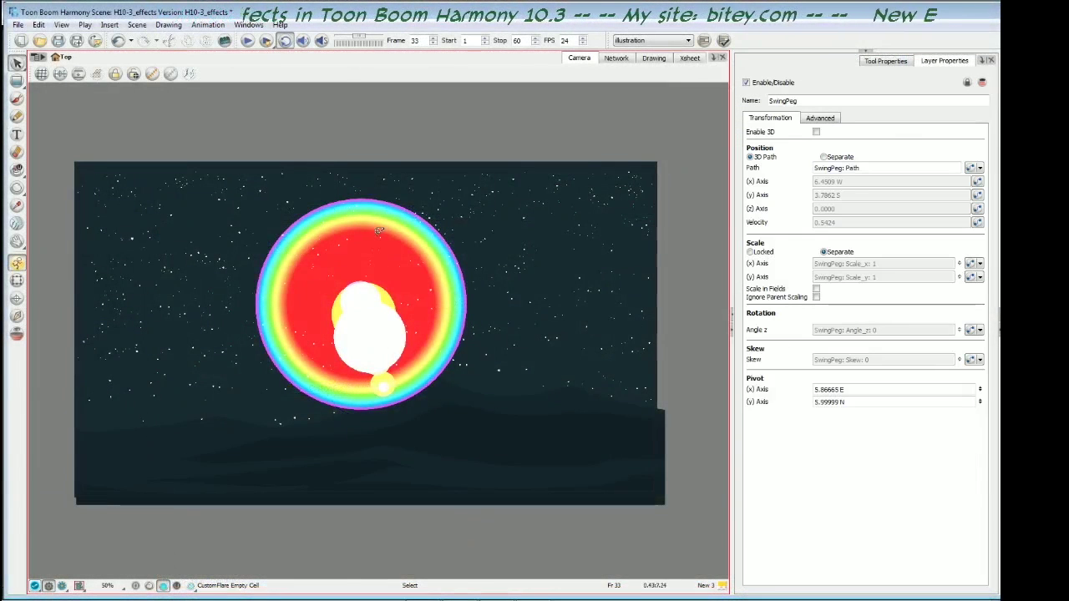
pyautogui.moveTo(425, 292); pyautogui.dragTo(387, 330)
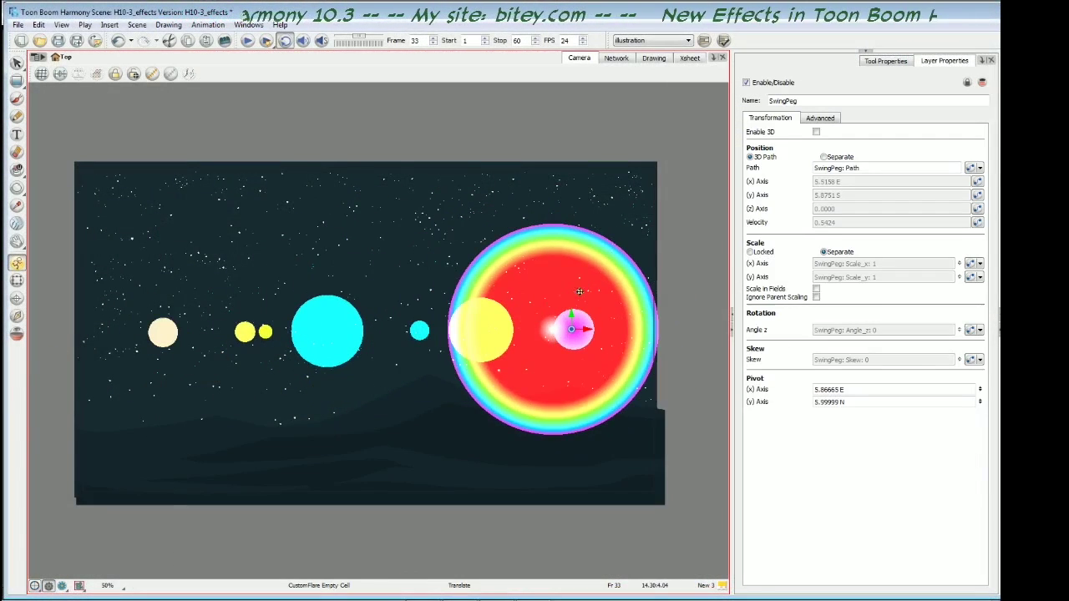
pyautogui.moveTo(573, 314); pyautogui.dragTo(650, 212)
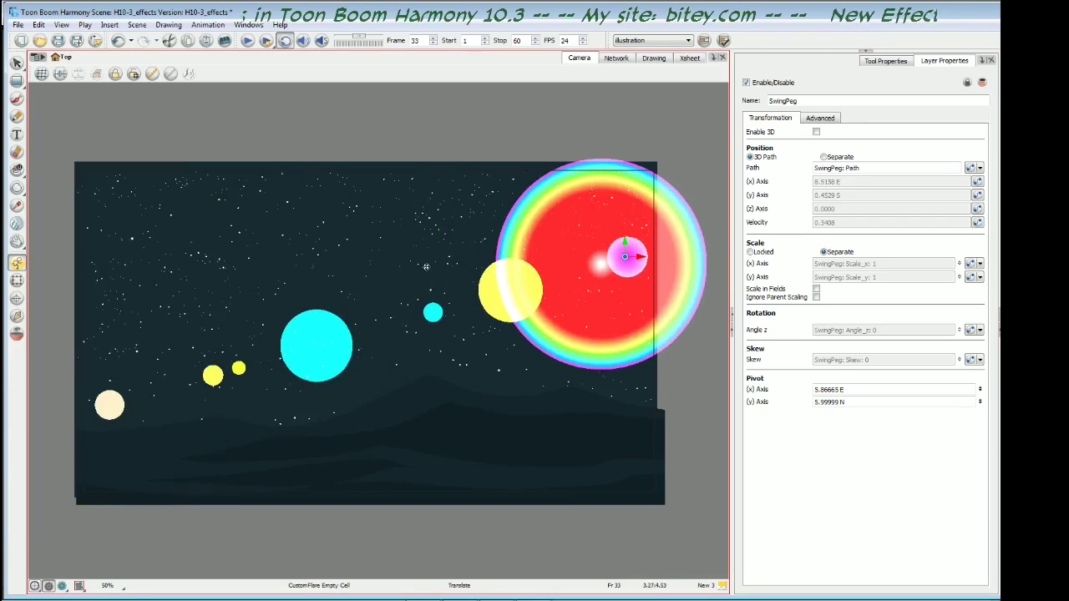
# Step: Set the position of Flare5 in the LensFlare module to 1
pyautogui.click(1068, 250)
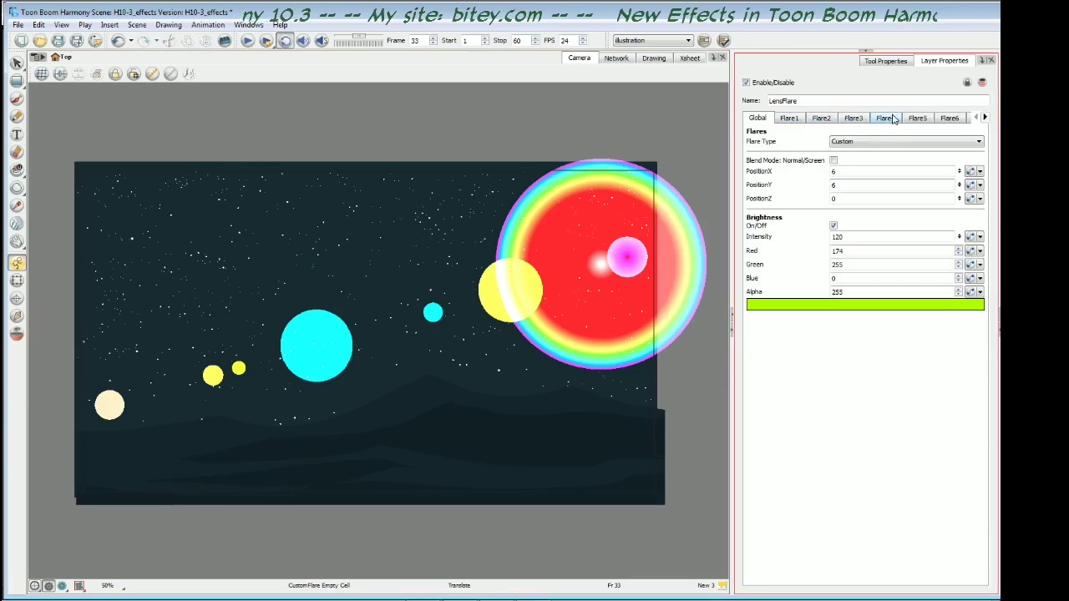
pyautogui.click(918, 118)
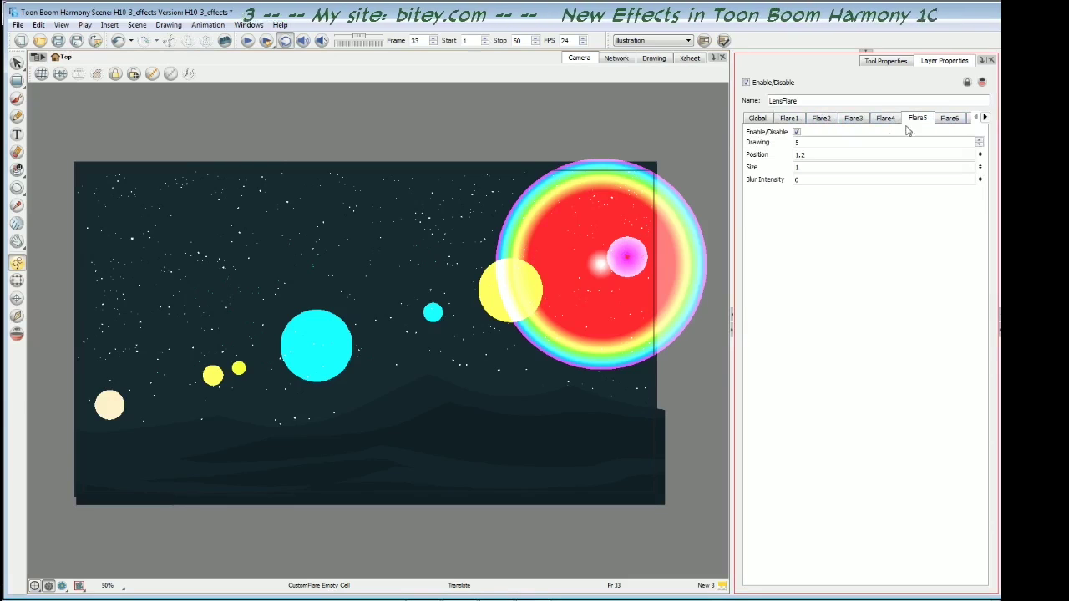
pyautogui.doubleClick(800, 154)
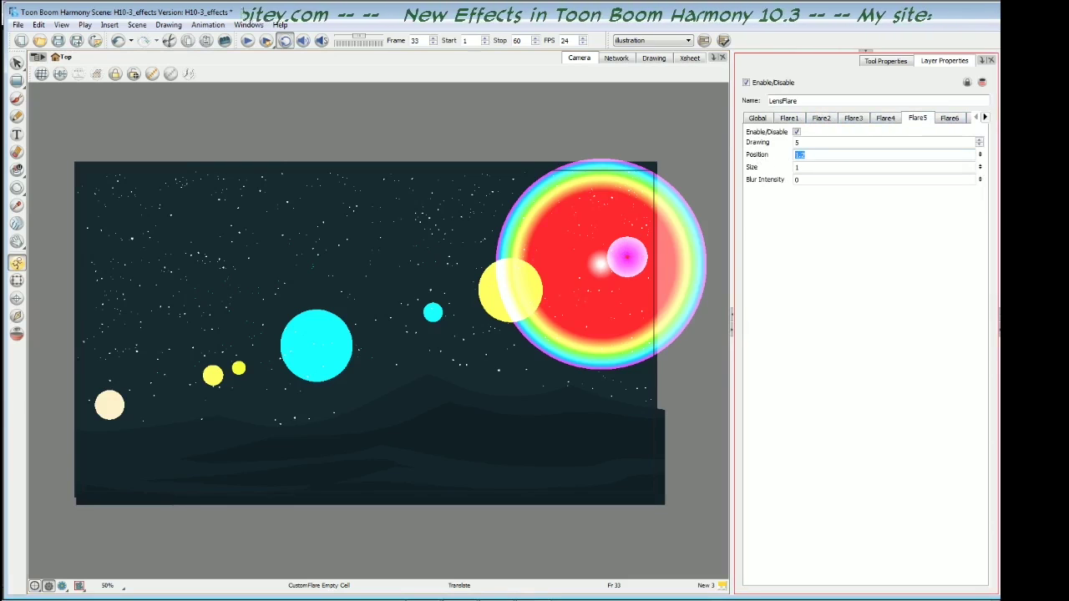
pyautogui.write('1')
pyautogui.press('Return')
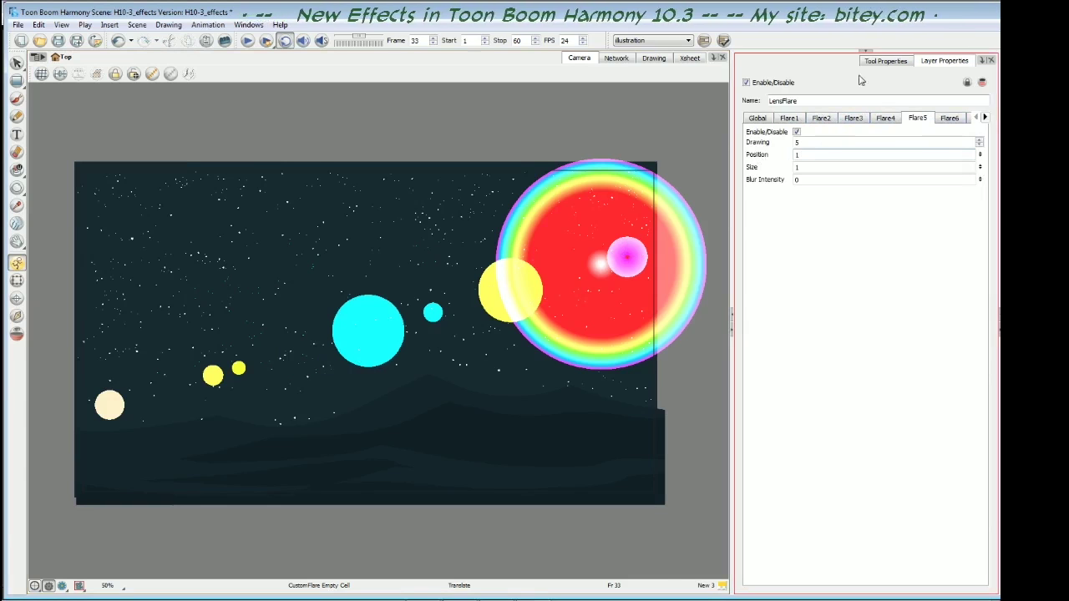
# Step: Swing the flares around the scene with SwingPeg and leave it at about 0.18 W, 0.12 N
pyautogui.click(1000, 344)
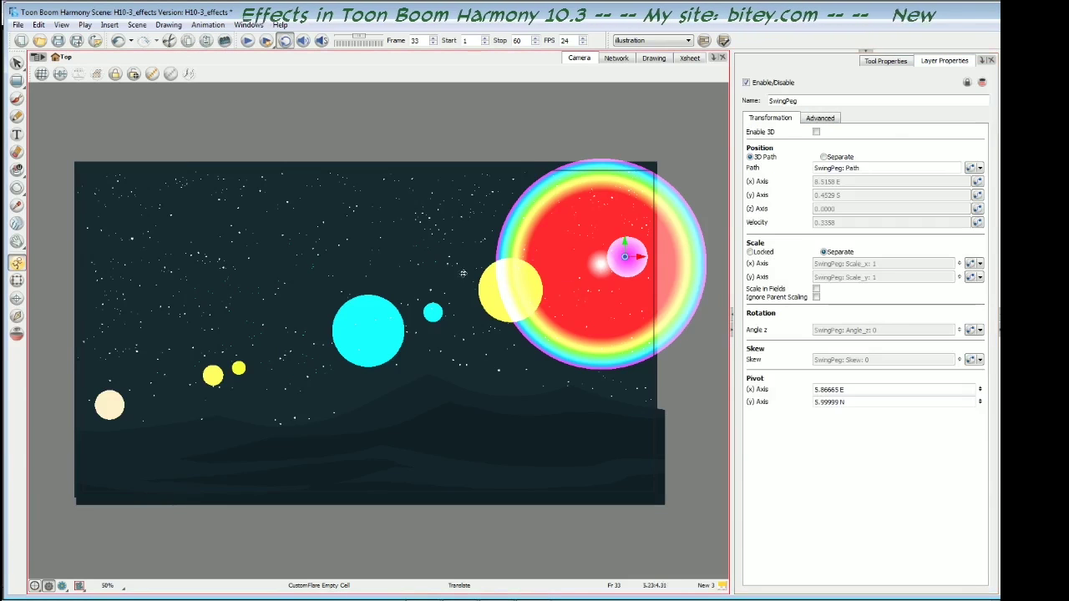
pyautogui.moveTo(554, 255); pyautogui.dragTo(314, 324)
pyautogui.moveTo(192, 262); pyautogui.dragTo(460, 226)
# Step: Set Flare5's position in the LensFlare module to 1.2
pyautogui.click(864, 226)
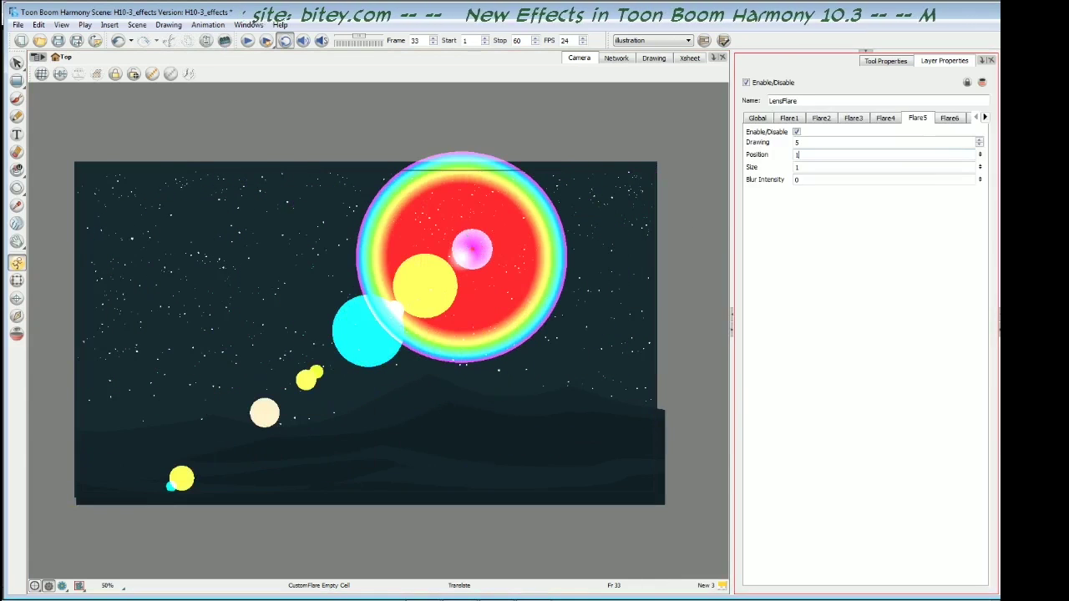
pyautogui.write('1.2')
pyautogui.press('Return')
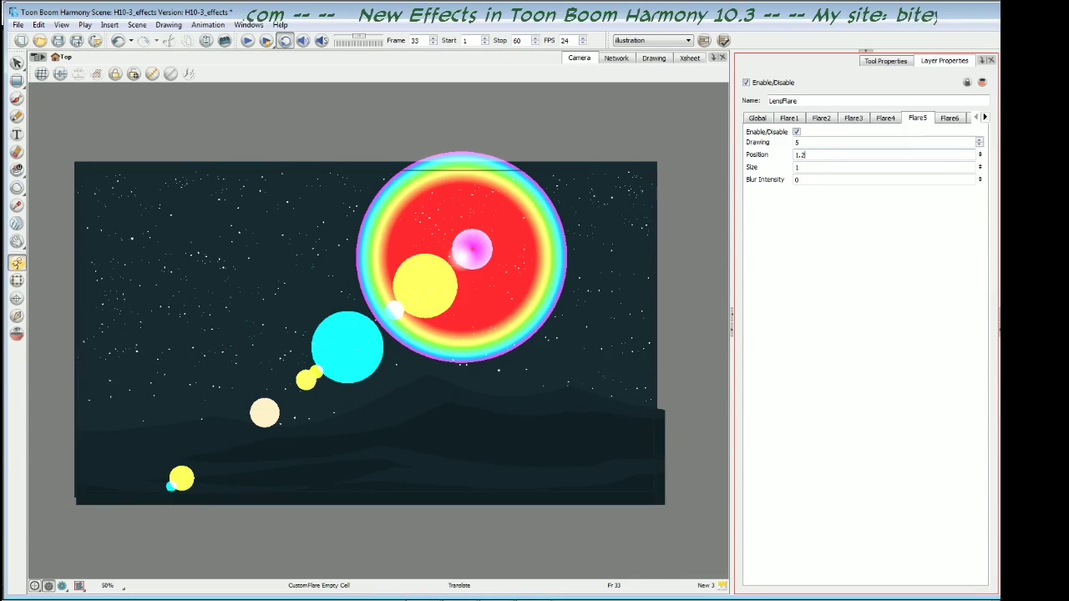
# Step: Add a peg named PositionPeg from the Module Library and connect it to the LensFlare module beside SwingPeg
pyautogui.click(469, 249)
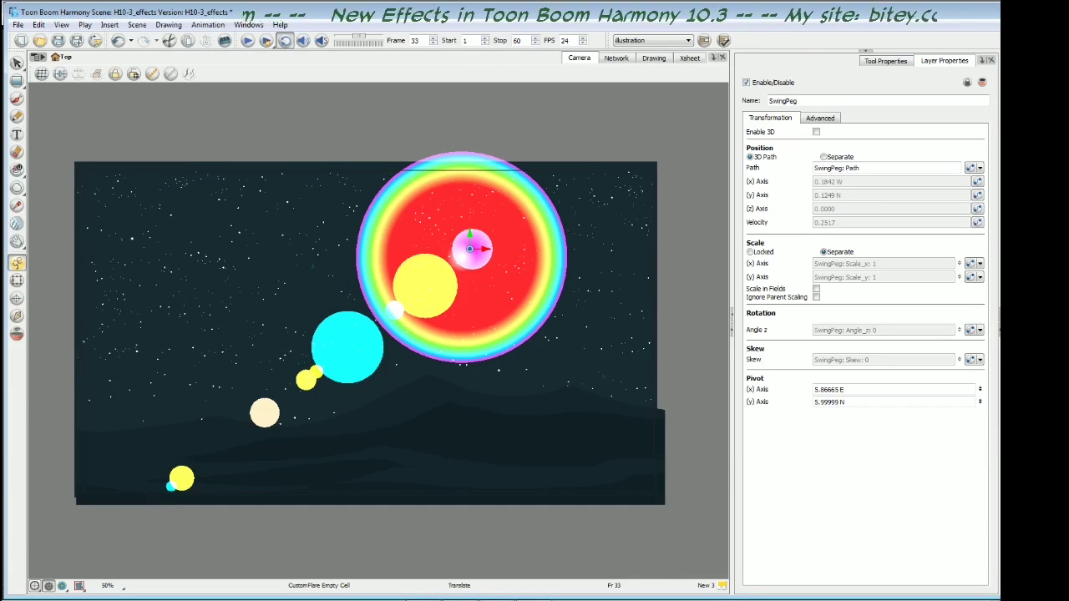
pyautogui.press('Escape')
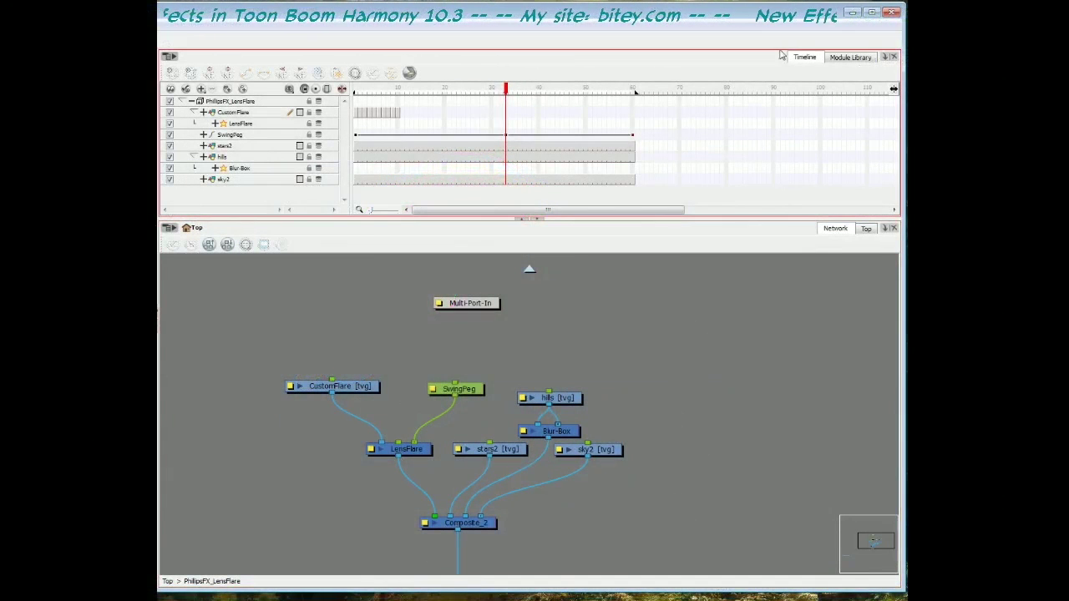
pyautogui.click(850, 57)
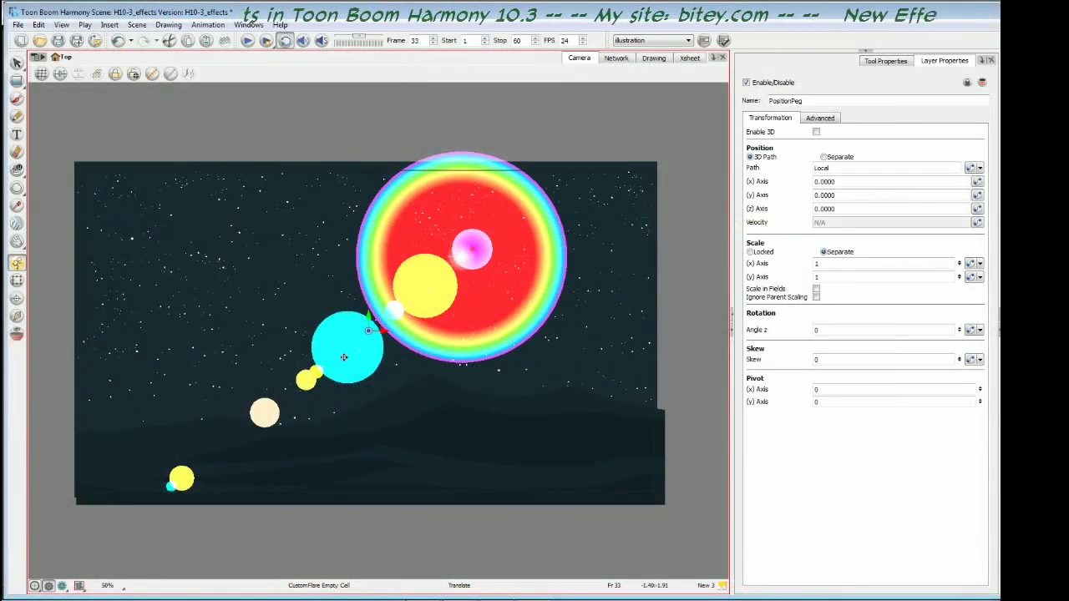
# Step: Move PositionPeg to about 0.03 W, 10.93 S and SwingPeg to about 10.92 E, 3.12 S
pyautogui.moveTo(436, 345); pyautogui.dragTo(447, 489)
pyautogui.press('b')
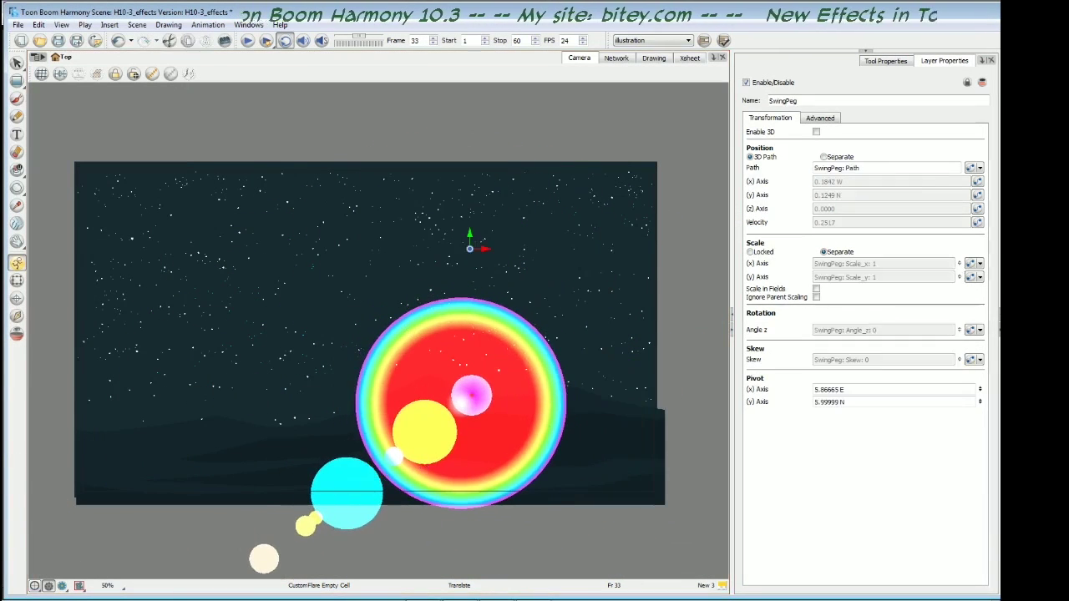
pyautogui.moveTo(505, 250); pyautogui.dragTo(759, 313)
pyautogui.press('b')
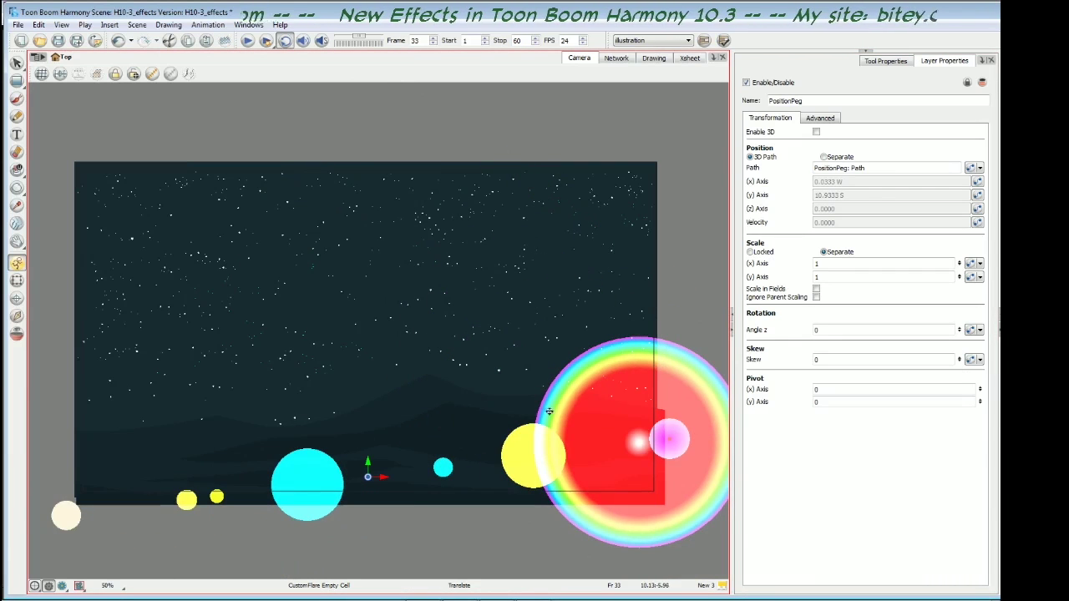
# Step: Move PositionPeg slightly lower and SwingPeg to about 3.69 W, 6.08 N
pyautogui.moveTo(551, 413); pyautogui.dragTo(551, 422)
pyautogui.hotkey('shift', 'b')
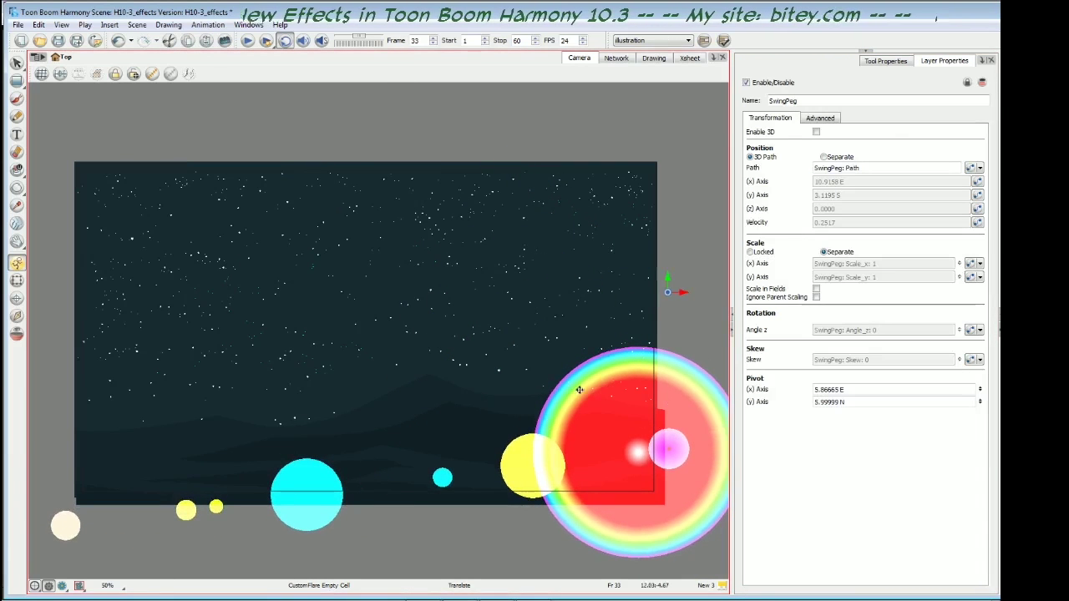
pyautogui.moveTo(609, 389); pyautogui.dragTo(351, 264)
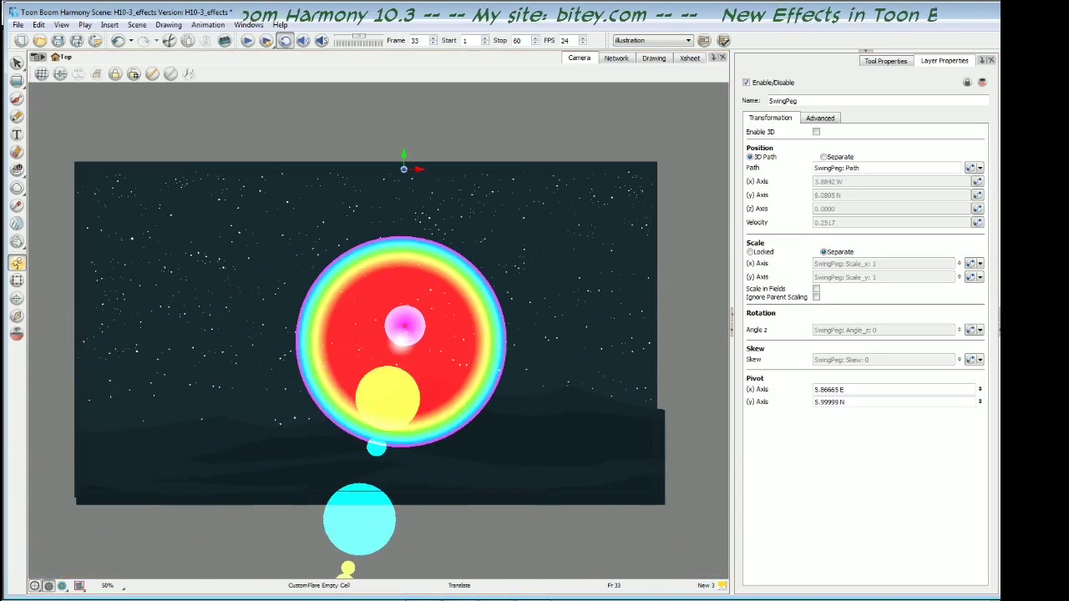
# Step: Move PositionPeg up and to the east to shift the whole row of flares across the scene
pyautogui.press('b')
pyautogui.moveTo(386, 394); pyautogui.dragTo(615, 201)
pyautogui.hotkey('shift', 'b')
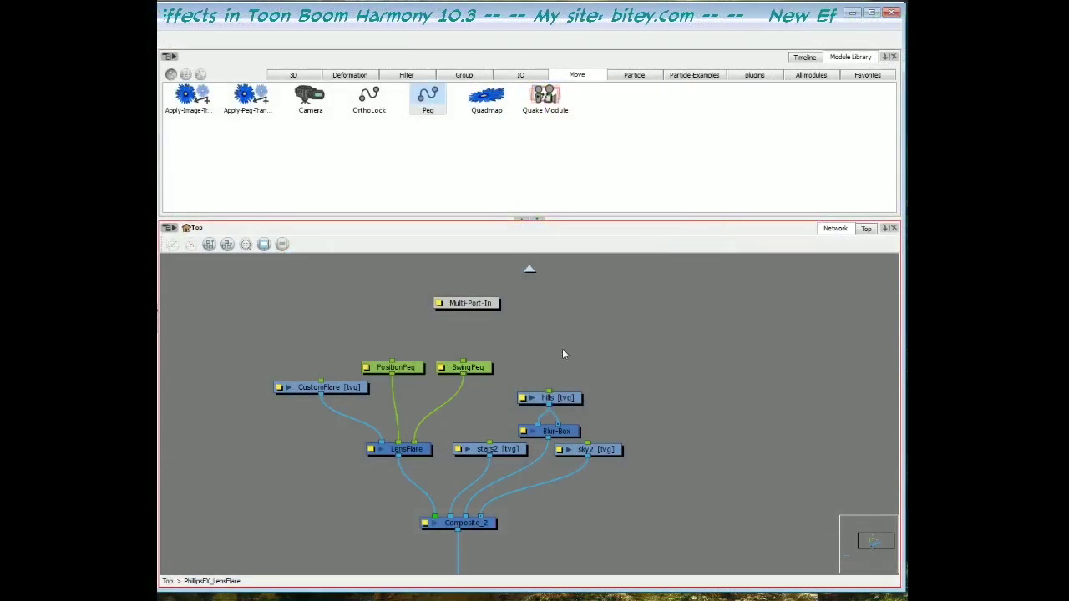
# Step: Reposition the PositionPeg and SwingPeg modules above LensFlare in the network
pyautogui.moveTo(395, 368); pyautogui.dragTo(399, 351)
pyautogui.moveTo(482, 367); pyautogui.dragTo(471, 374)
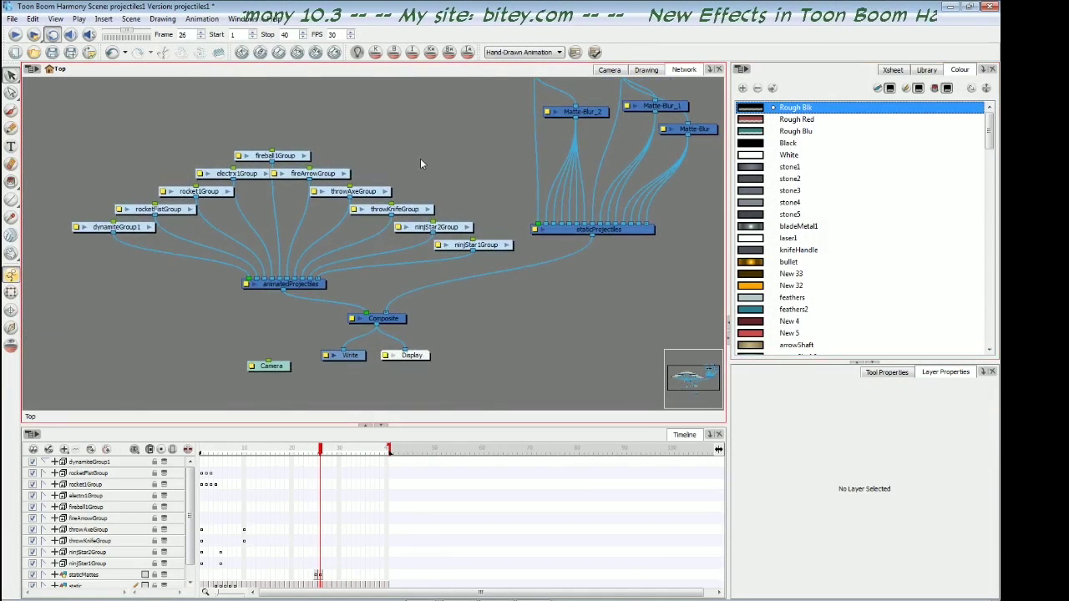
# Step: Look over the projectiles1 module network and inspect the static and animated projectile branches with the magnifier
pyautogui.moveTo(410, 160)
pyautogui.mouseDown()
pyautogui.moveTo(403, 175)
pyautogui.moveTo(432, 164)
pyautogui.moveTo(428, 154)
pyautogui.mouseUp()
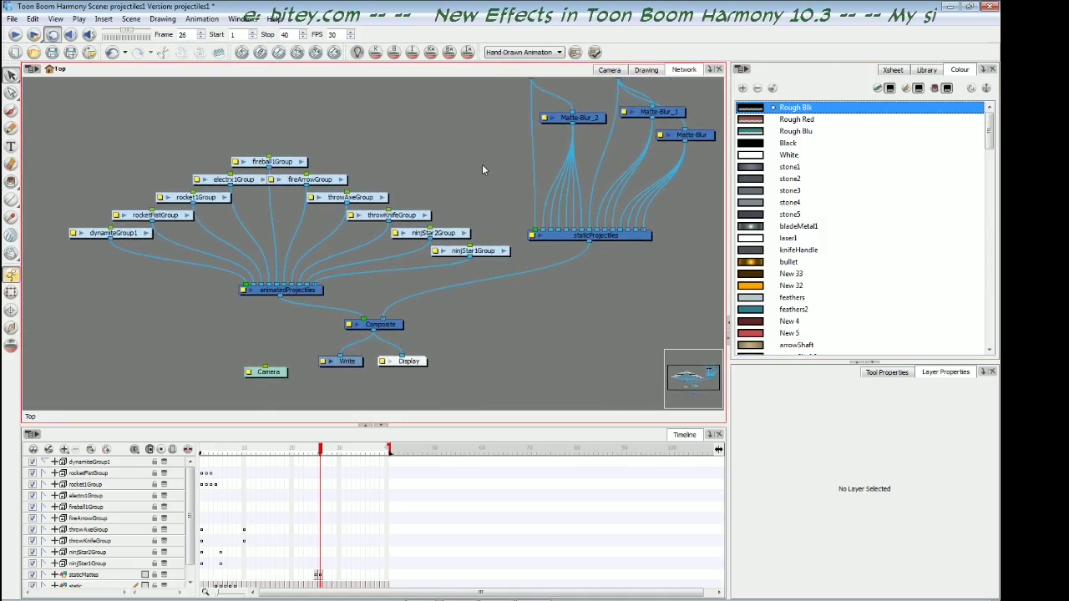
pyautogui.moveTo(490, 167); pyautogui.dragTo(427, 220)
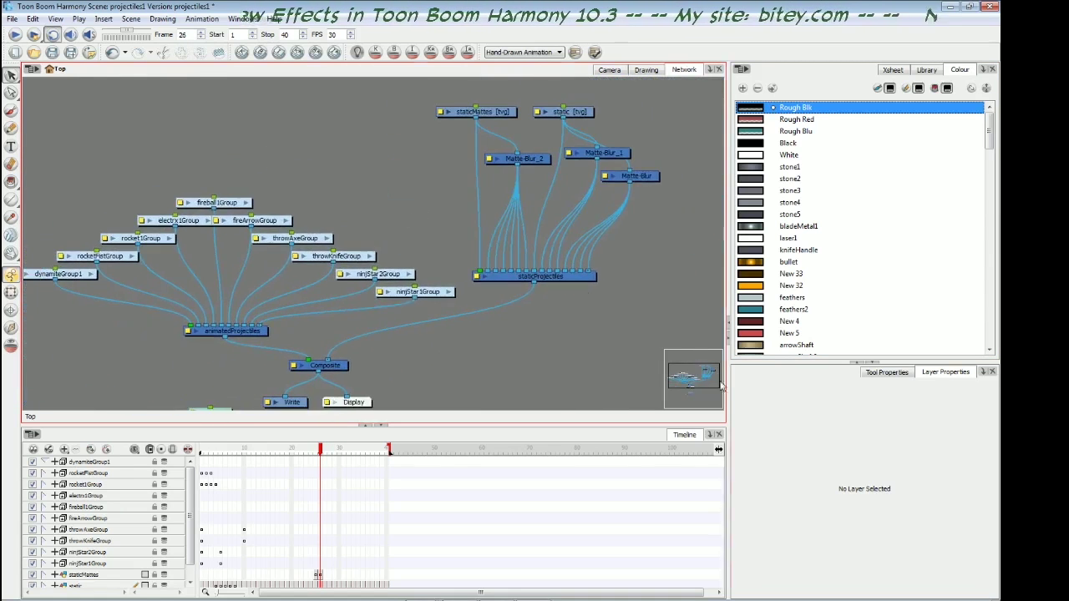
pyautogui.moveTo(694, 382)
pyautogui.mouseDown()
pyautogui.moveTo(684, 393)
pyautogui.moveTo(690, 383)
pyautogui.mouseUp()
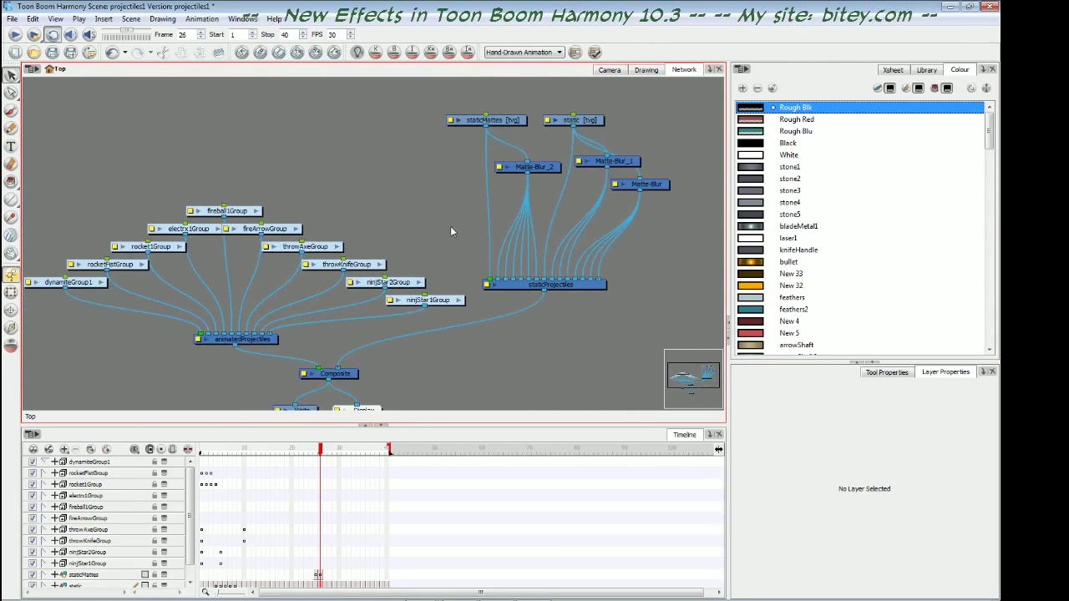
pyautogui.hotkey('shift', 'c')
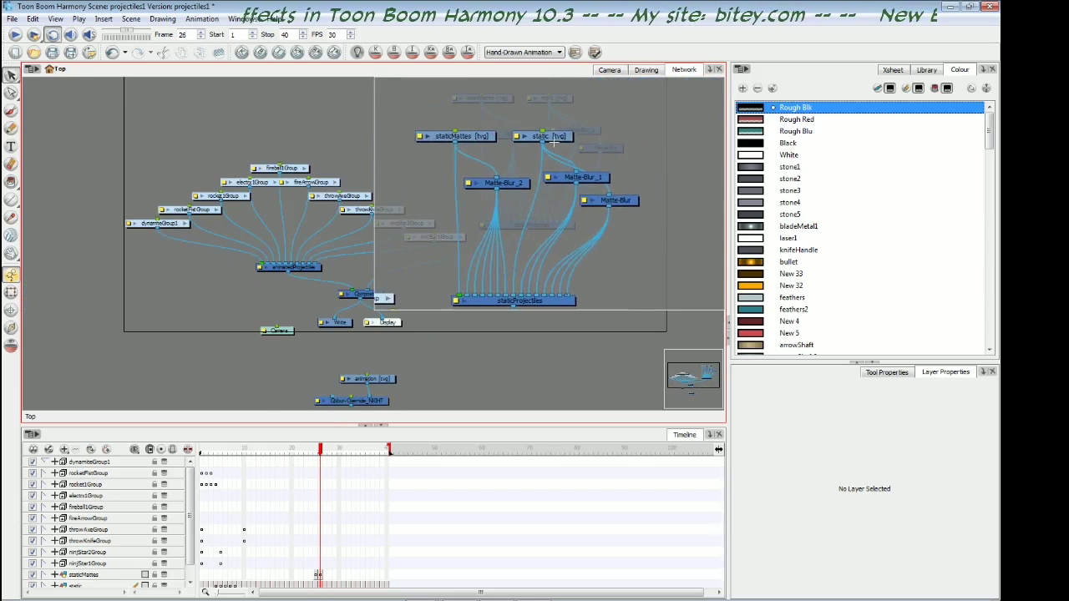
pyautogui.scroll(2, 351, 382)
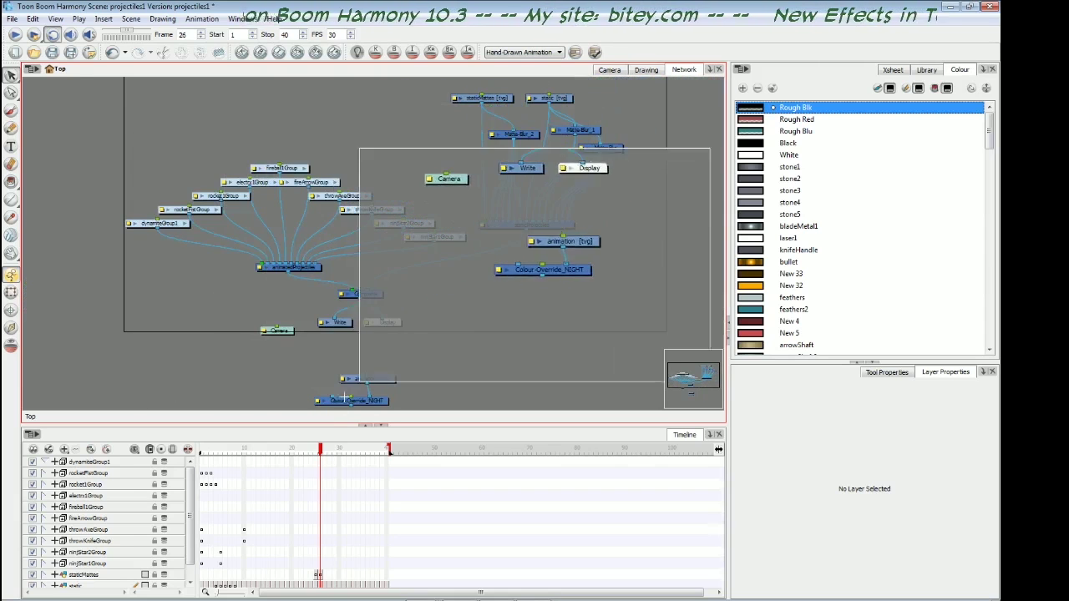
pyautogui.scroll(-2, 349, 382)
pyautogui.scroll(3, 428, 224)
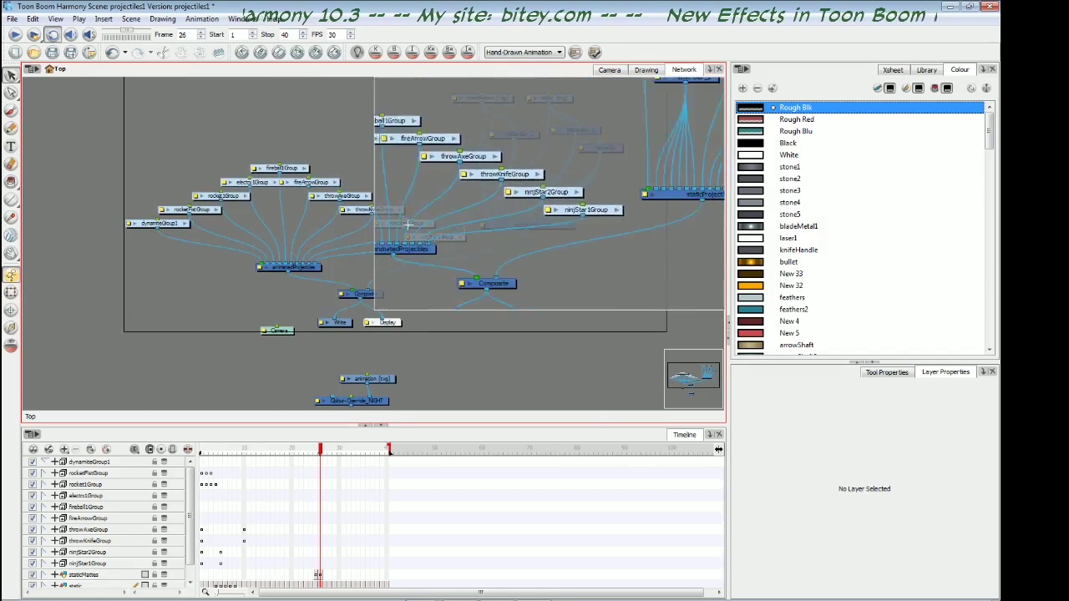
pyautogui.scroll(-2, 429, 224)
pyautogui.scroll(2, 529, 211)
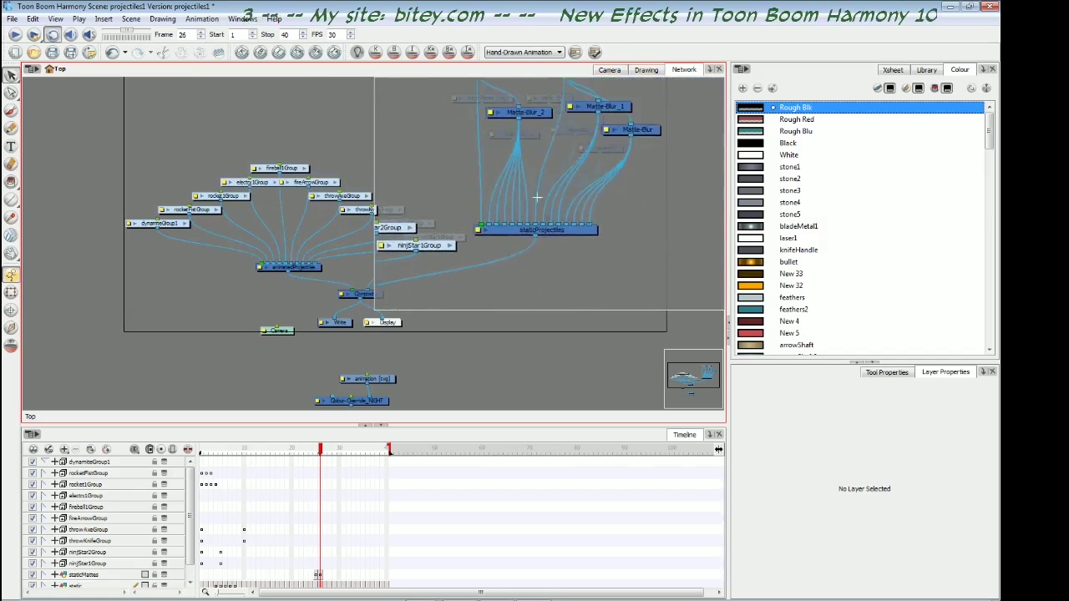
pyautogui.moveTo(528, 208); pyautogui.dragTo(493, 208)
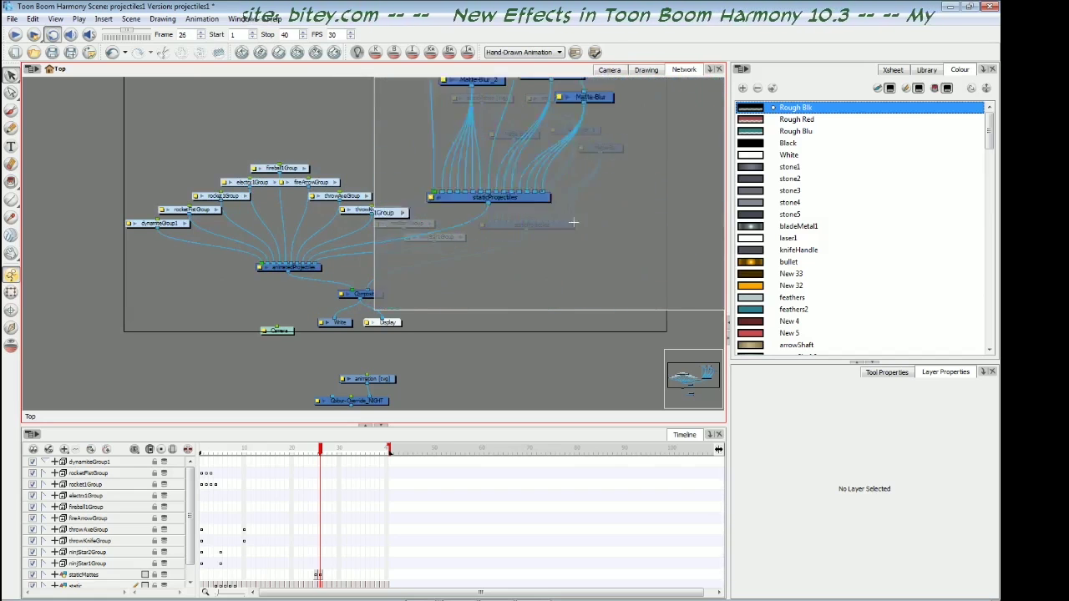
pyautogui.moveTo(547, 237); pyautogui.dragTo(525, 344)
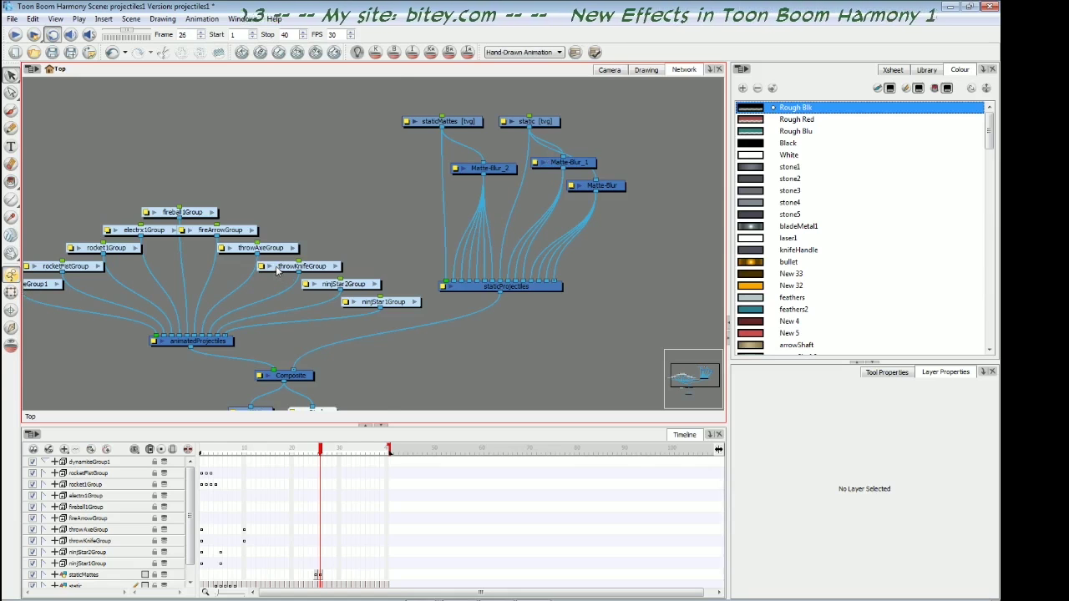
# Step: Use the magnifier to jump to the animated projectile groups and select dynamiteGroup1
pyautogui.hotkey('shift', 'z')
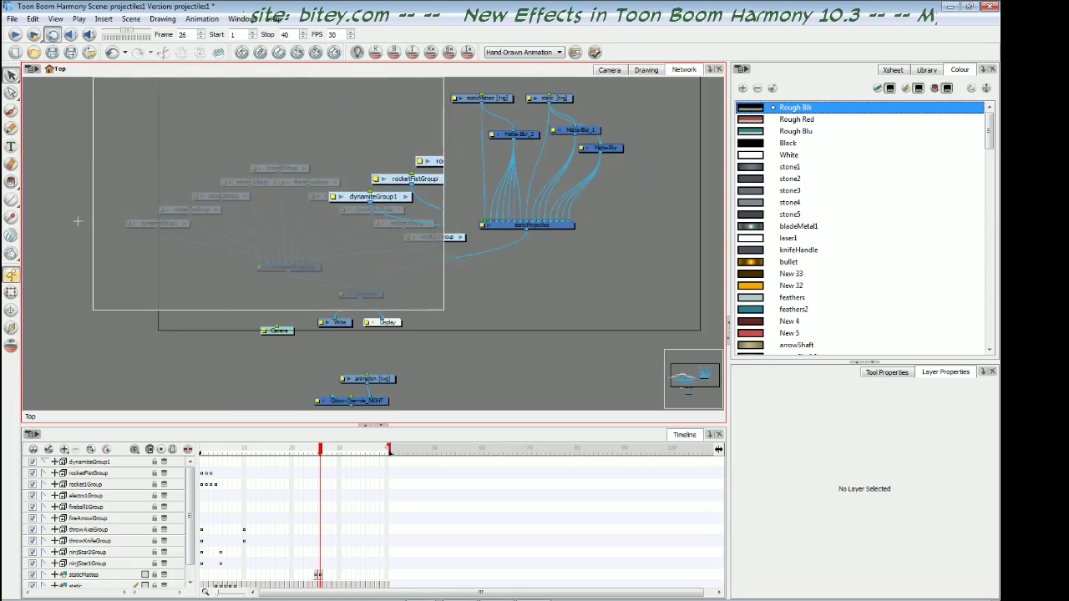
pyautogui.click(54, 223)
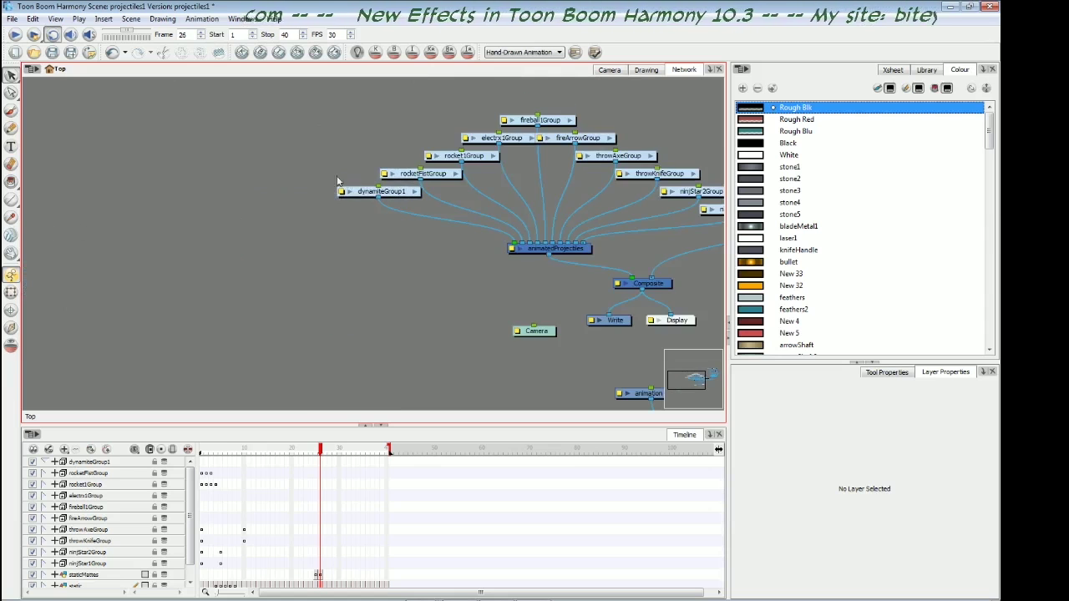
pyautogui.click(395, 194)
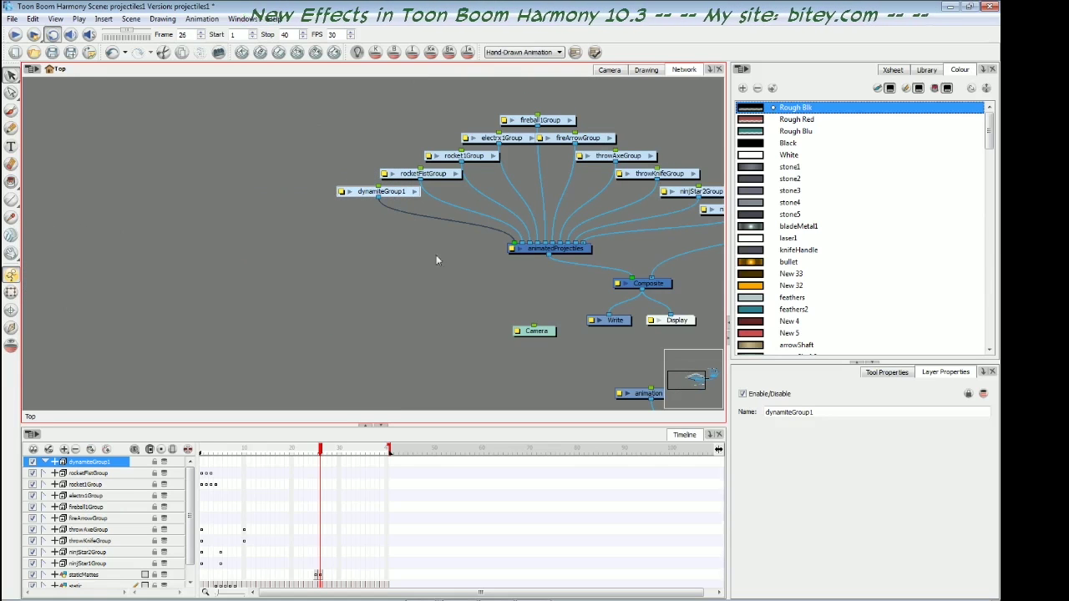
# Step: Use the magnifier to jump to the modules around Composite and back to the staticProjectiles branch
pyautogui.hotkey('shift', 'z')
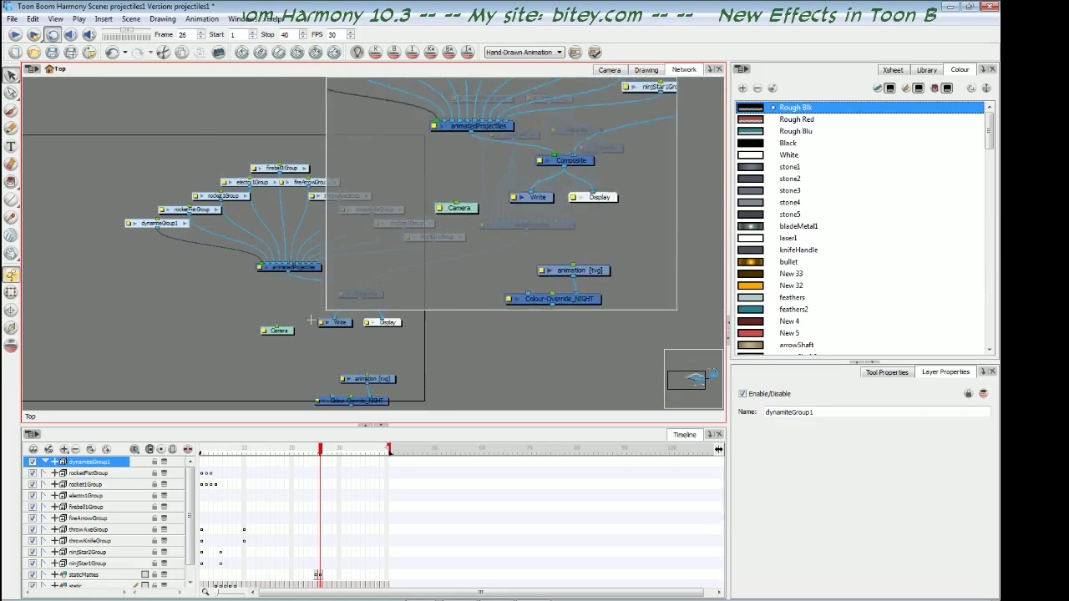
pyautogui.click(454, 302)
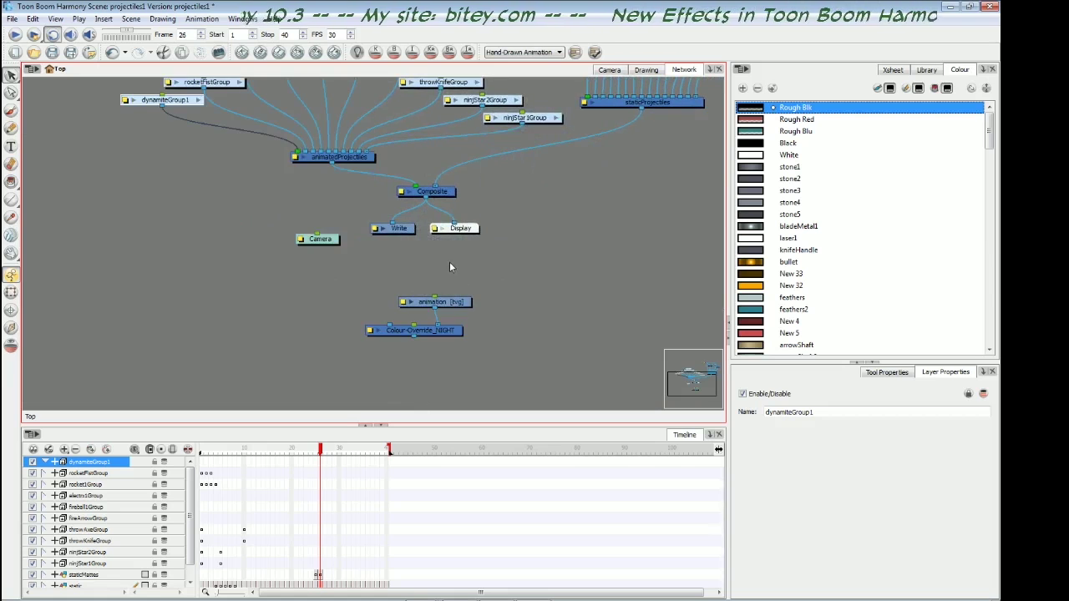
pyautogui.hotkey('shift', 'z')
pyautogui.click(541, 150)
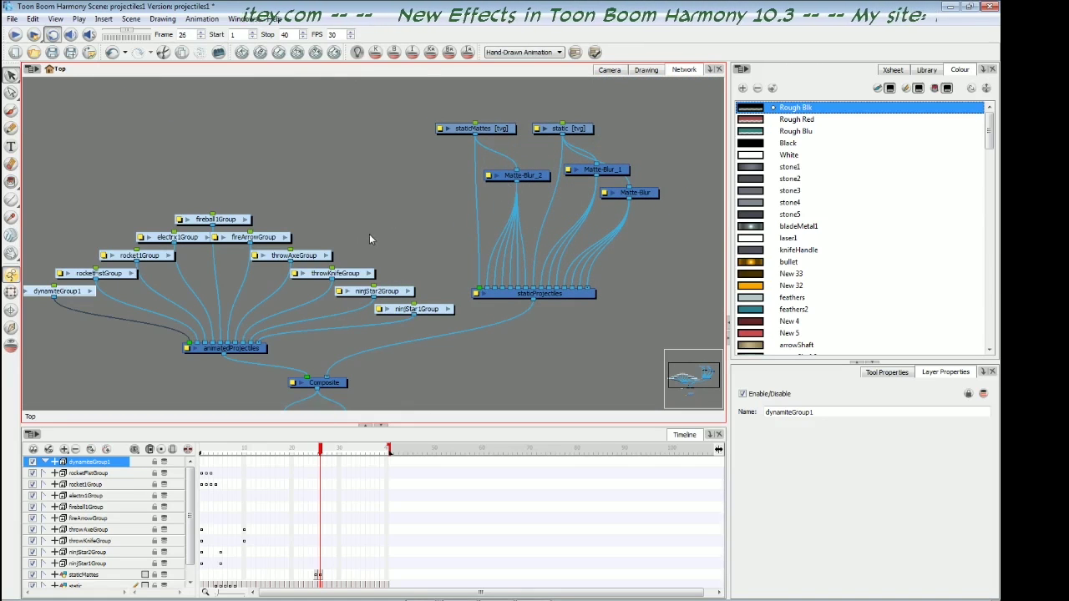
pyautogui.scroll(-2, 405, 213)
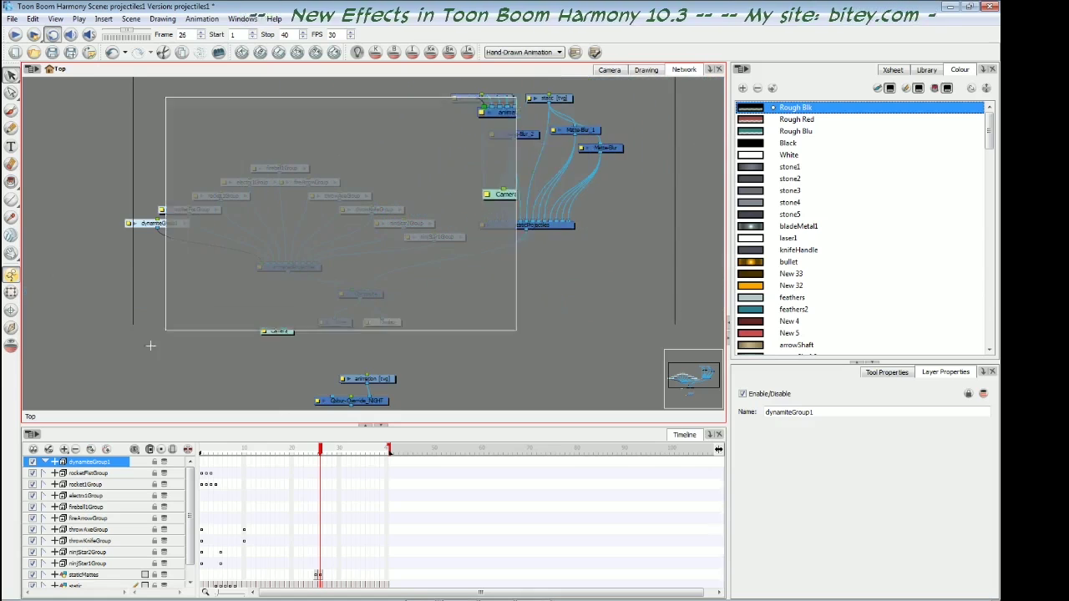
pyautogui.scroll(2, 236, 312)
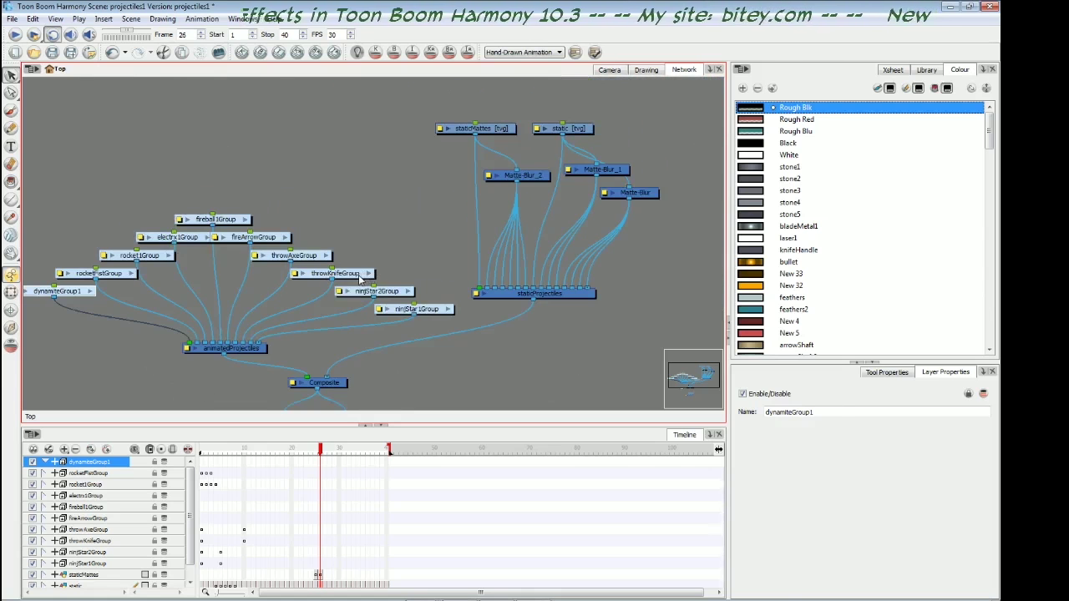
# Step: Reduce the magnifier's Width Multiple in the Network preferences and apply the change
pyautogui.hotkey('ctrl', 'u')
pyautogui.moveTo(335, 34); pyautogui.dragTo(320, 36)
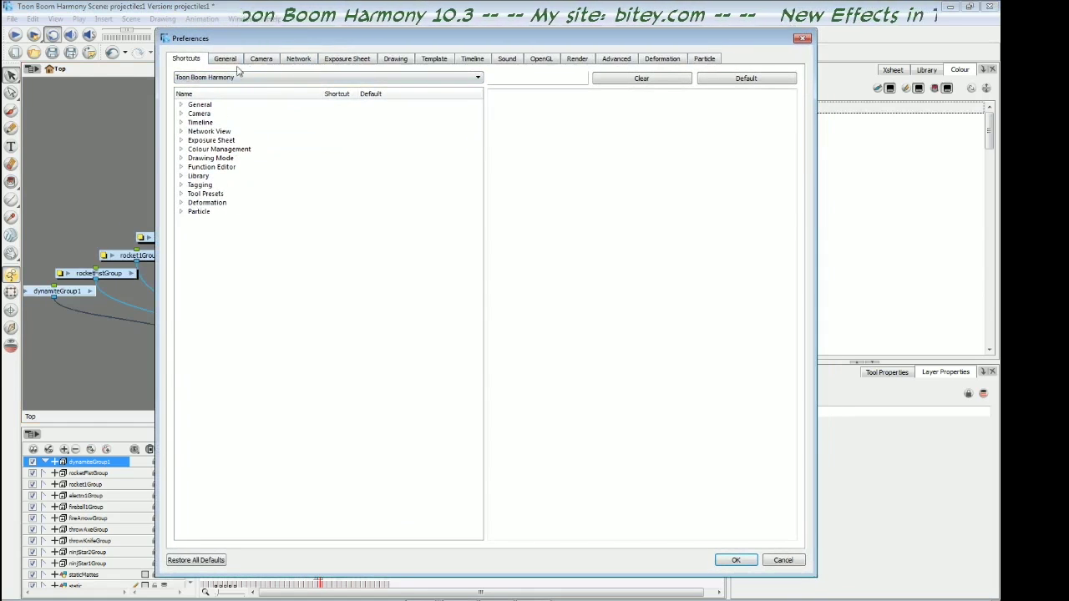
pyautogui.click(299, 59)
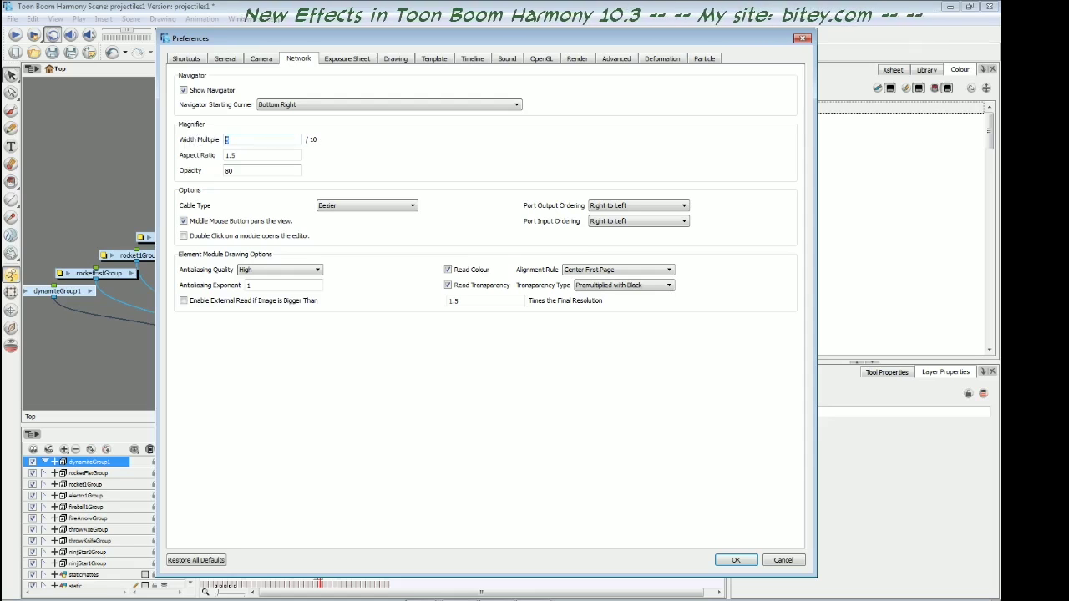
pyautogui.press('Return')
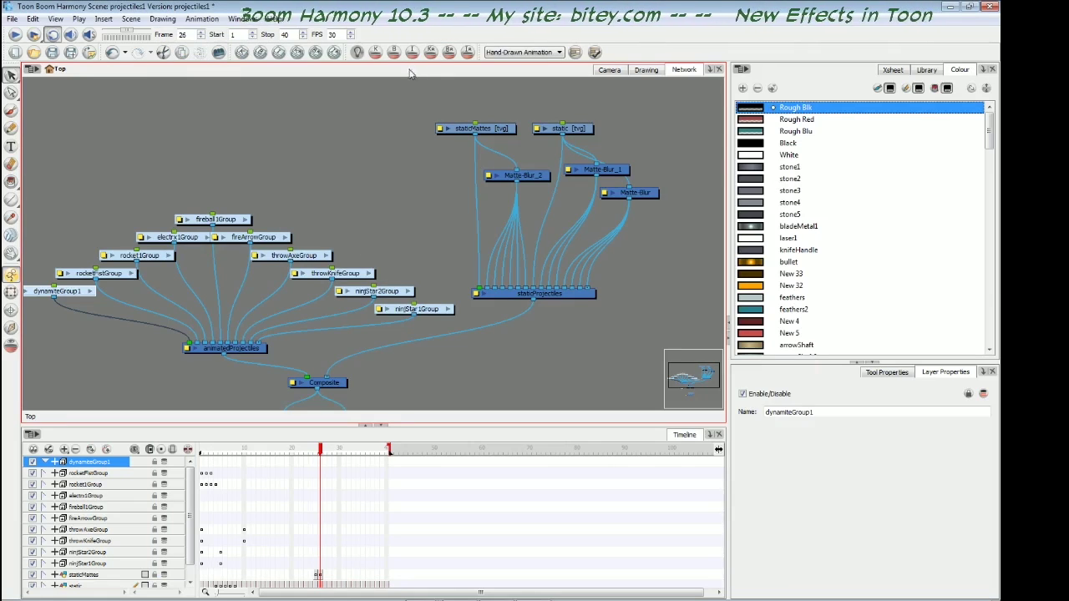
# Step: Navigate around the projectiles network with the resized magnifier, from the animated groups to the static branch and back
pyautogui.press('m')
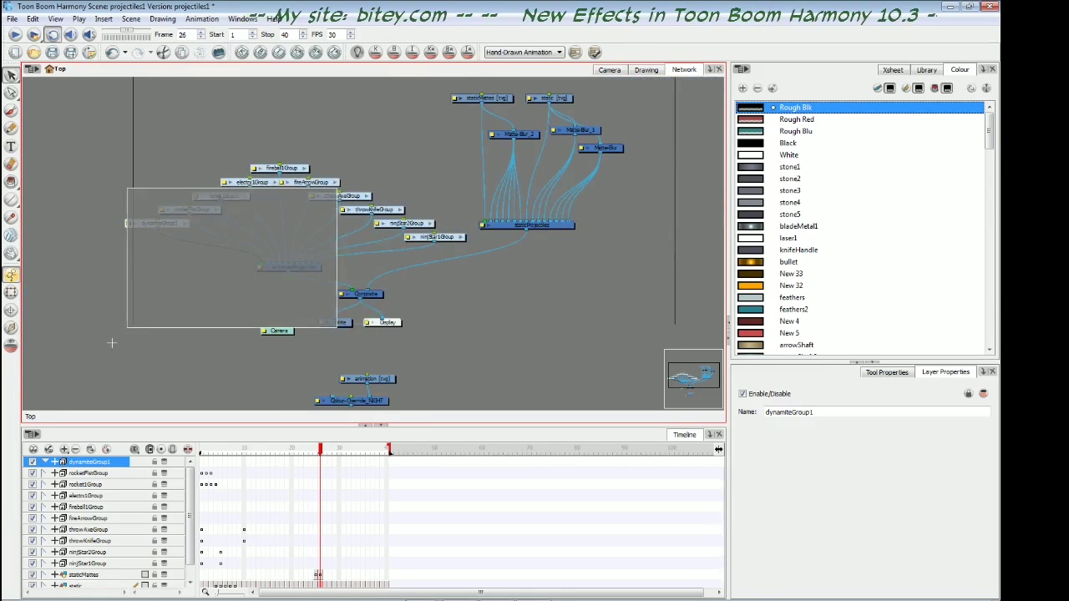
pyautogui.click(309, 234)
pyautogui.press('m')
pyautogui.click(247, 197)
pyautogui.scroll(-3, 354, 389)
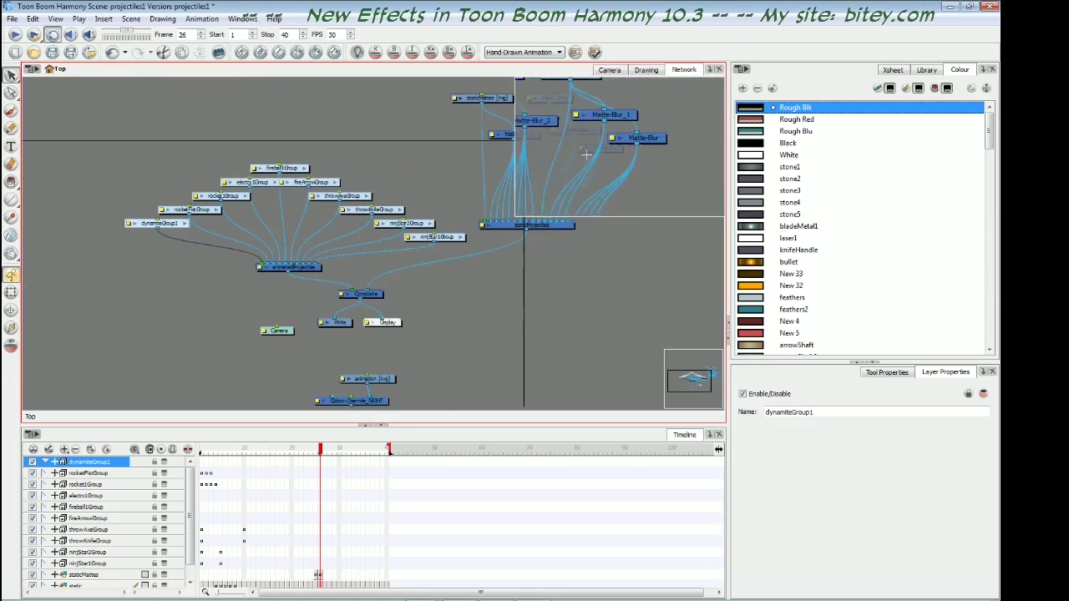
pyautogui.click(663, 96)
pyautogui.press('m')
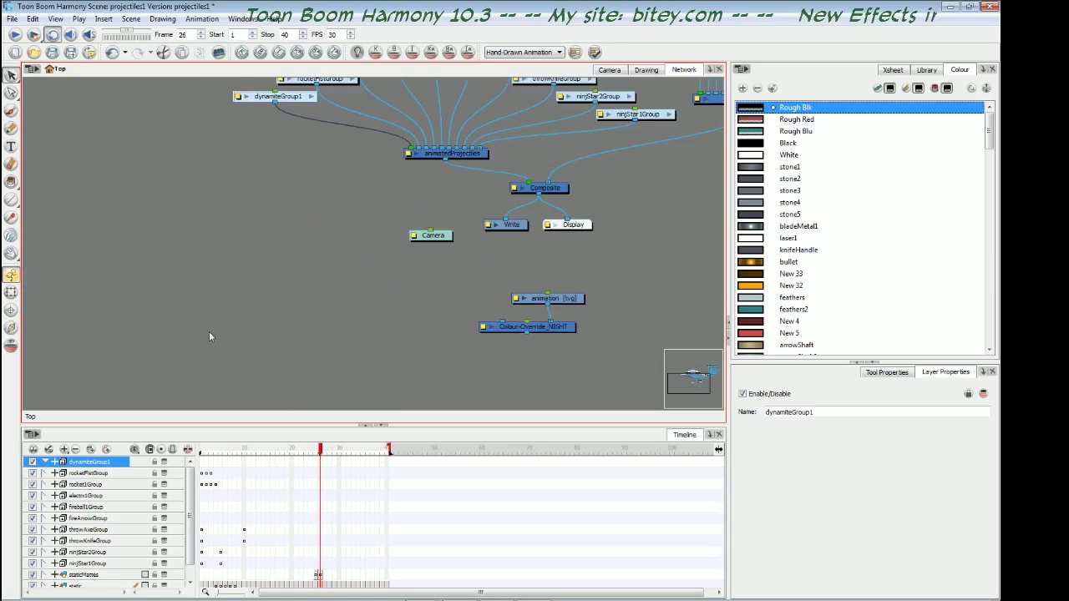
pyautogui.scroll(3, 335, 375)
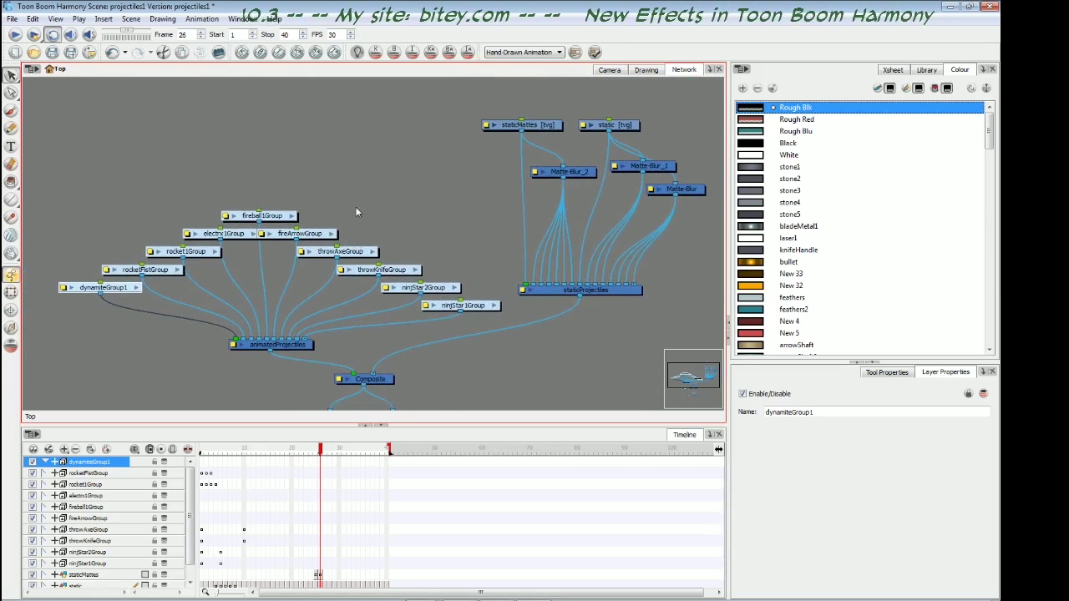
# Step: Move the Matte-Blur module farther away from Matte-Blur_1 above staticProjectiles
pyautogui.click(540, 128)
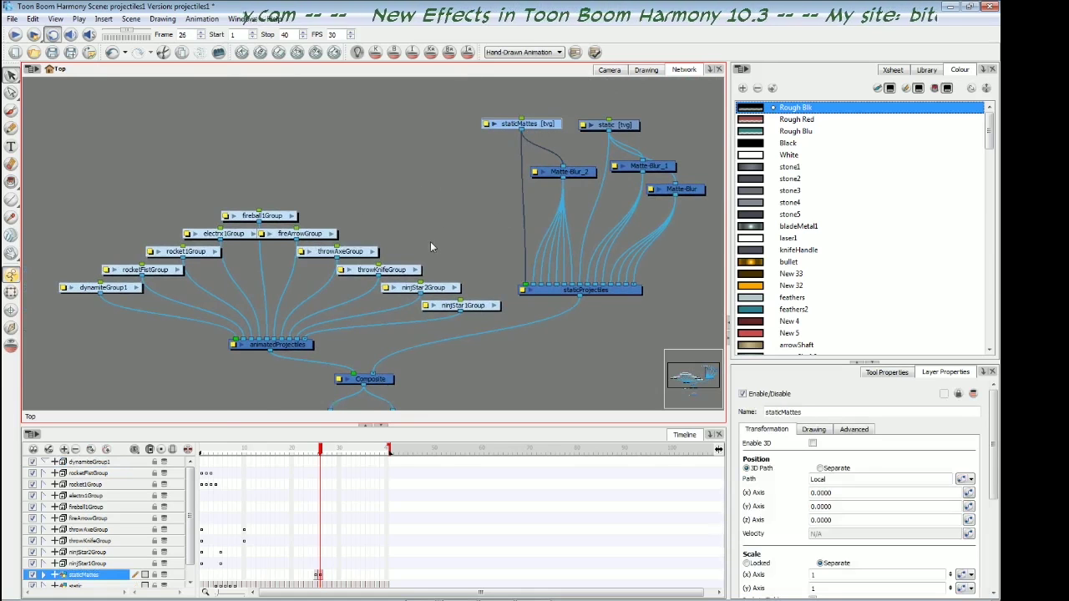
pyautogui.moveTo(432, 248); pyautogui.dragTo(418, 185)
pyautogui.click(365, 314)
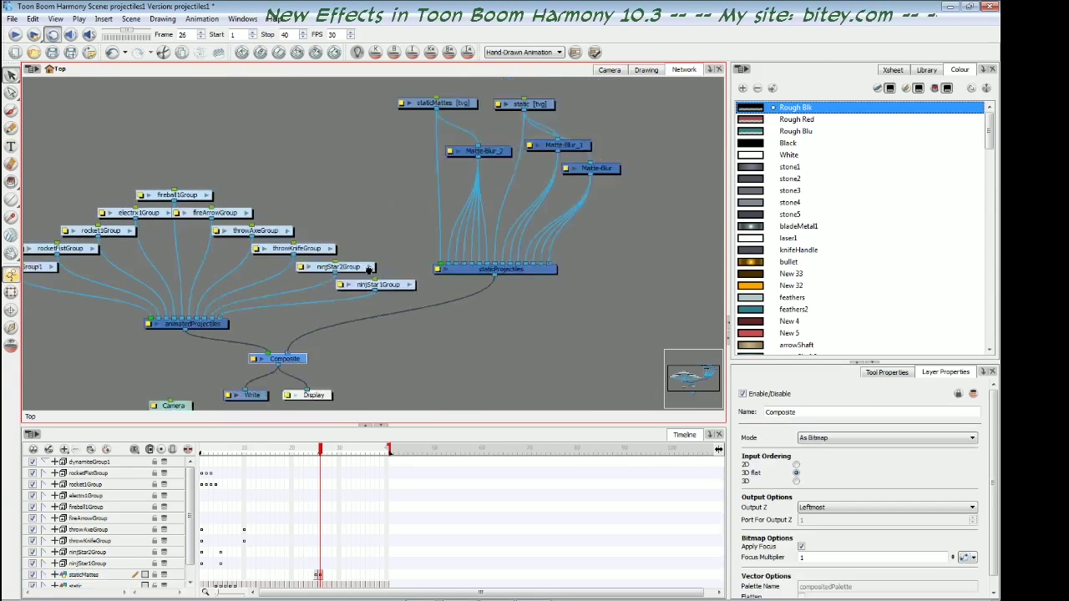
pyautogui.moveTo(590, 191); pyautogui.dragTo(636, 182)
pyautogui.moveTo(556, 263); pyautogui.dragTo(555, 248)
pyautogui.moveTo(299, 382); pyautogui.dragTo(431, 310)
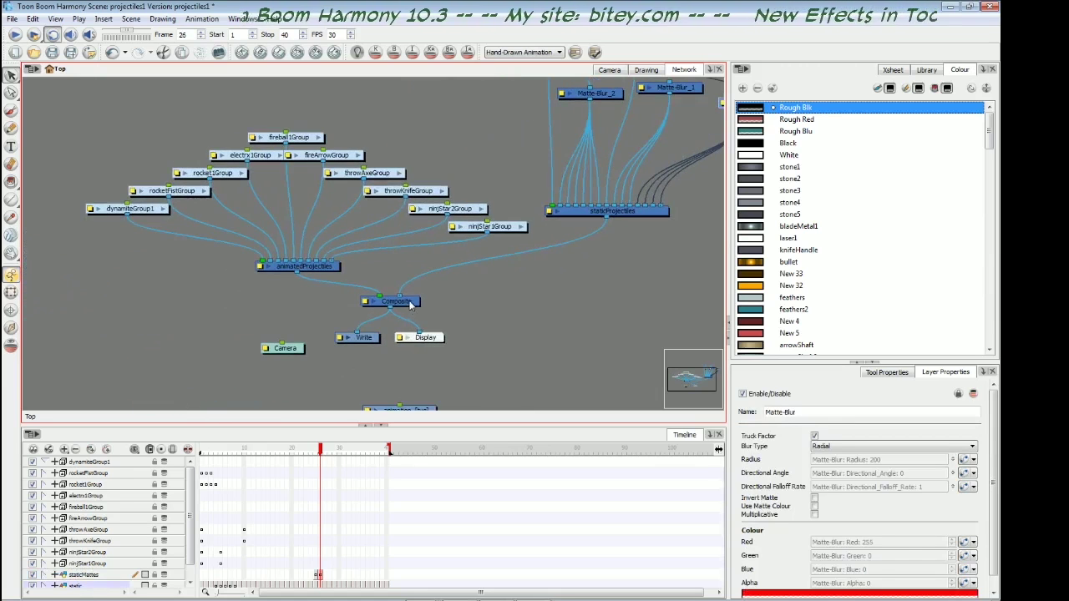
# Step: Try another rearrangement around the staticProjectiles branch of the network and undo it
pyautogui.moveTo(621, 250); pyautogui.dragTo(441, 327)
pyautogui.click(567, 232)
pyautogui.moveTo(564, 233); pyautogui.dragTo(384, 249)
pyautogui.hotkey('ctrl', 'z')
pyautogui.moveTo(588, 240); pyautogui.dragTo(505, 330)
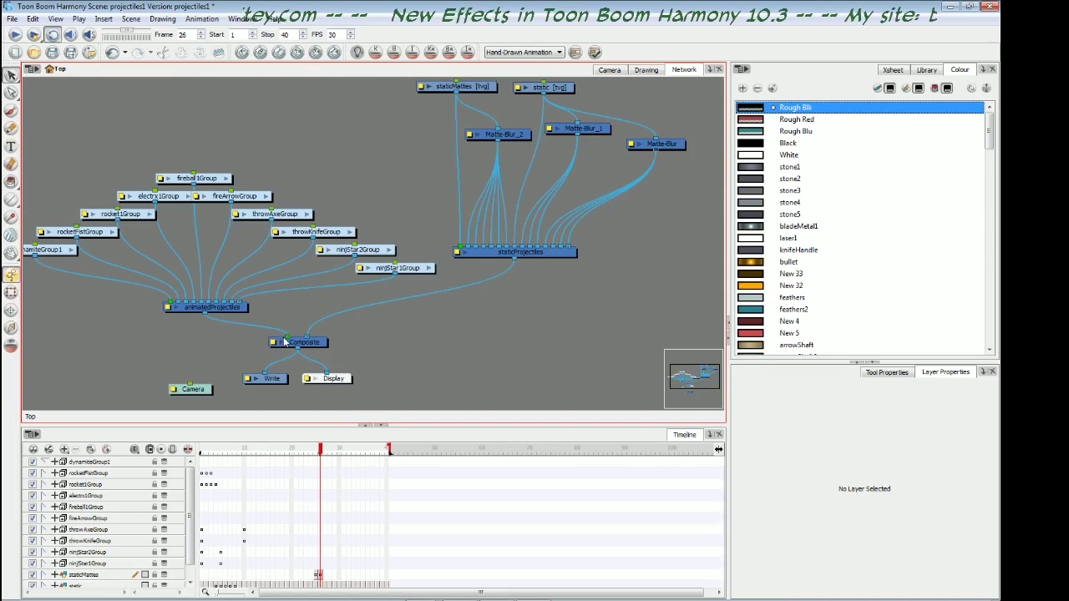
pyautogui.moveTo(291, 338); pyautogui.dragTo(294, 341)
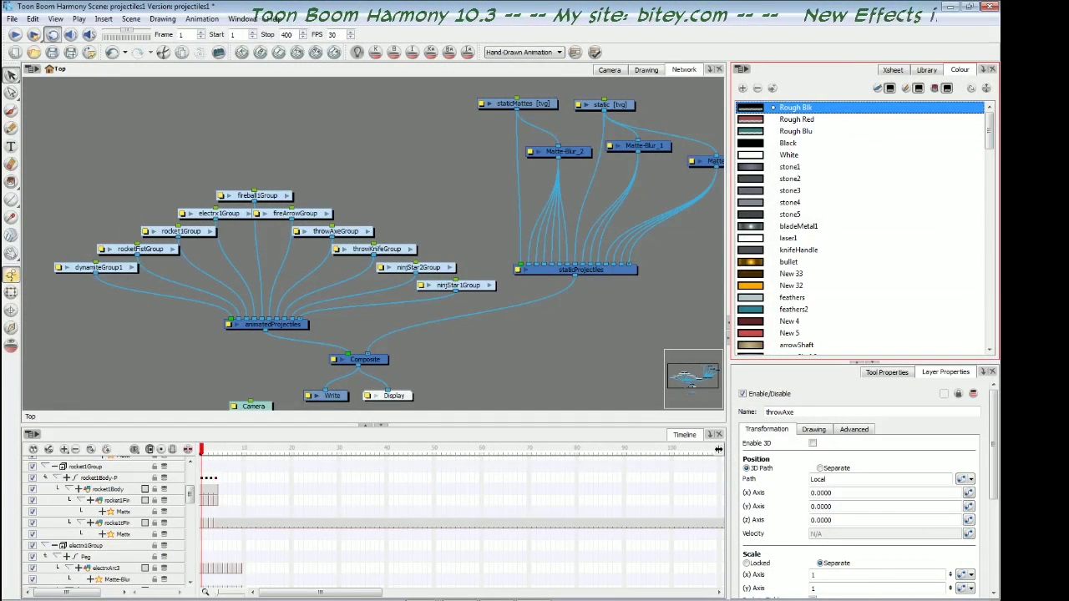
# Step: Examine the modules inside fireArrowGroup and throwKnifeGroup, returning to the top-level network after each
pyautogui.click(328, 214)
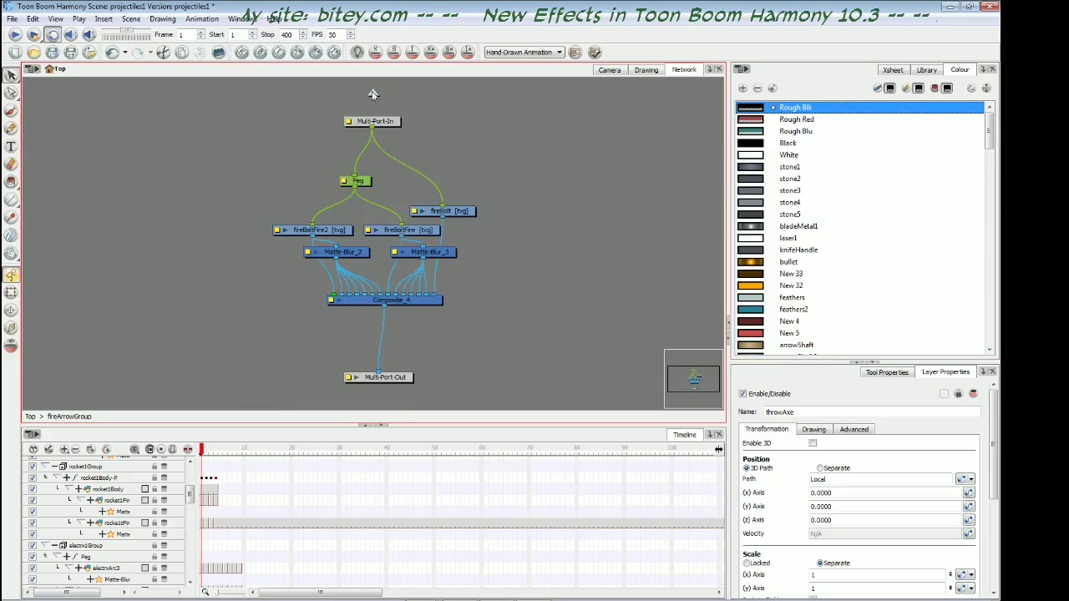
pyautogui.click(373, 95)
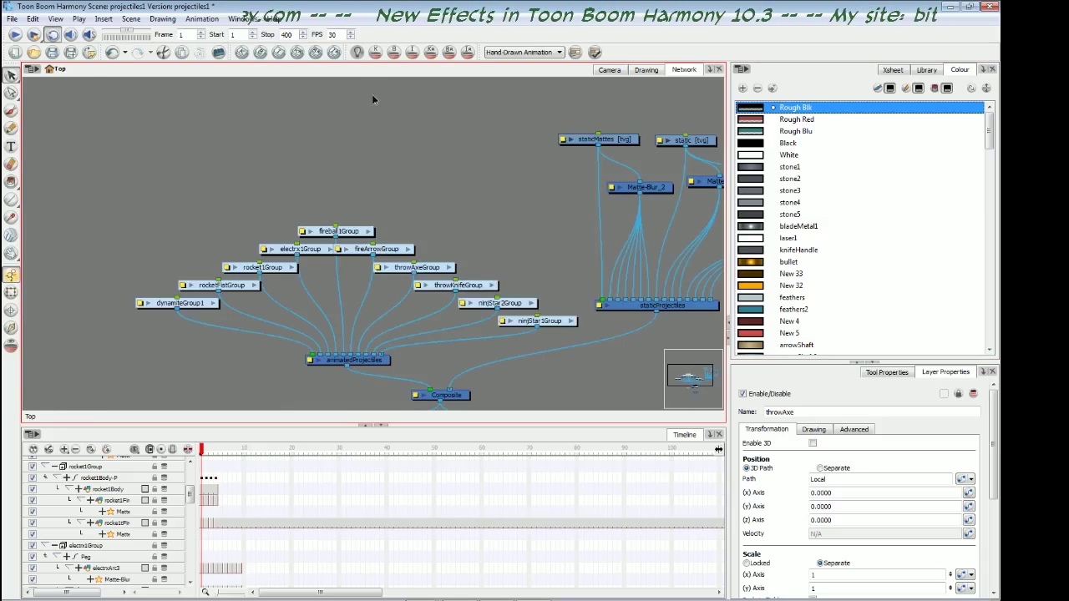
pyautogui.click(491, 284)
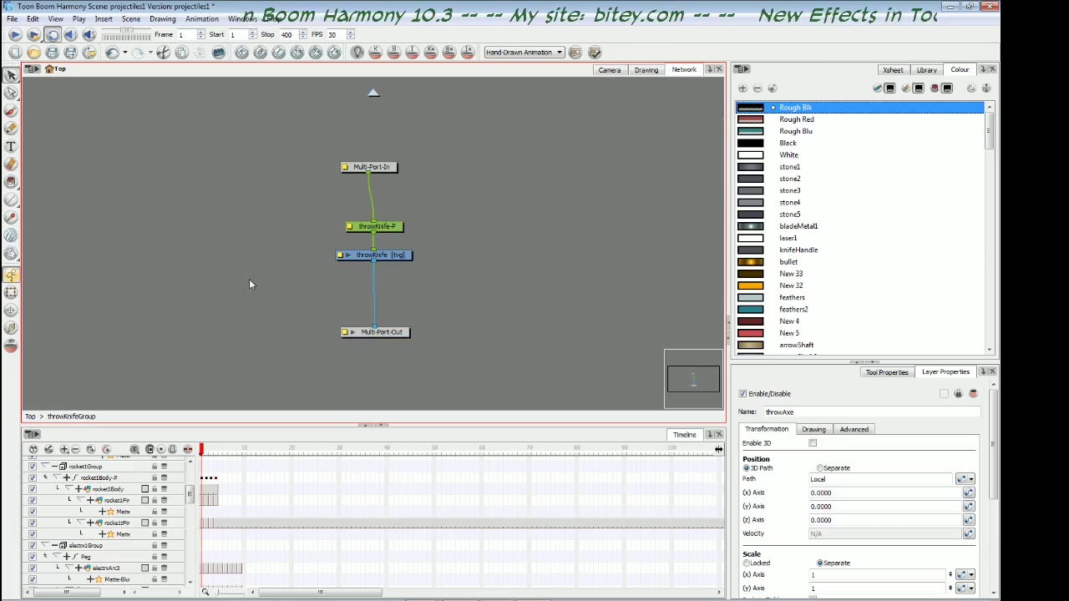
pyautogui.click(373, 94)
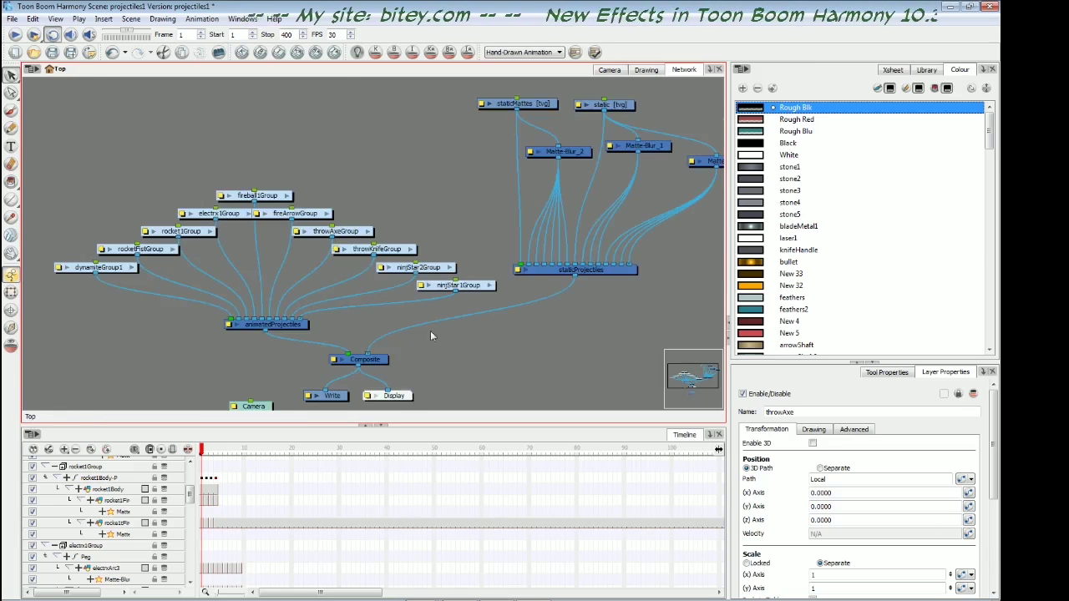
# Step: Look through the expanded projectile group layers in the Timeline from dynamiteGroup1 down and across the frames
pyautogui.click(866, 299)
pyautogui.click(192, 493)
pyautogui.moveTo(188, 499); pyautogui.dragTo(192, 480)
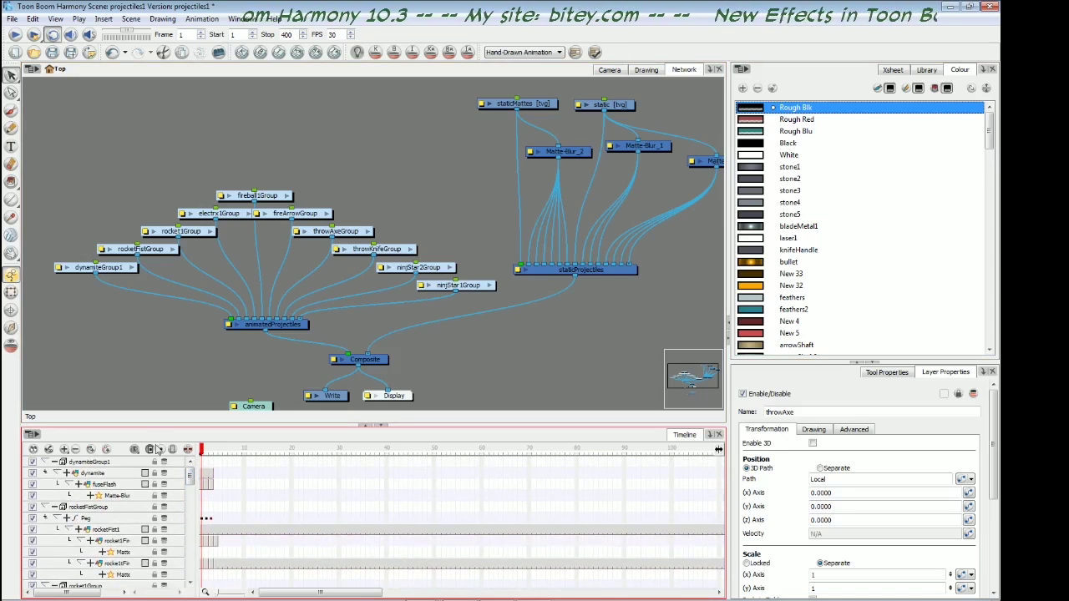
pyautogui.scroll(-10, 280, 534)
pyautogui.moveTo(500, 455); pyautogui.dragTo(533, 489)
pyautogui.scroll(-5, 532, 489)
pyautogui.hscroll(5, 531, 489)
pyautogui.hscroll(-10, 265, 519)
pyautogui.scroll(-10, 317, 535)
pyautogui.scroll(10, 277, 571)
pyautogui.scroll(3, 298, 574)
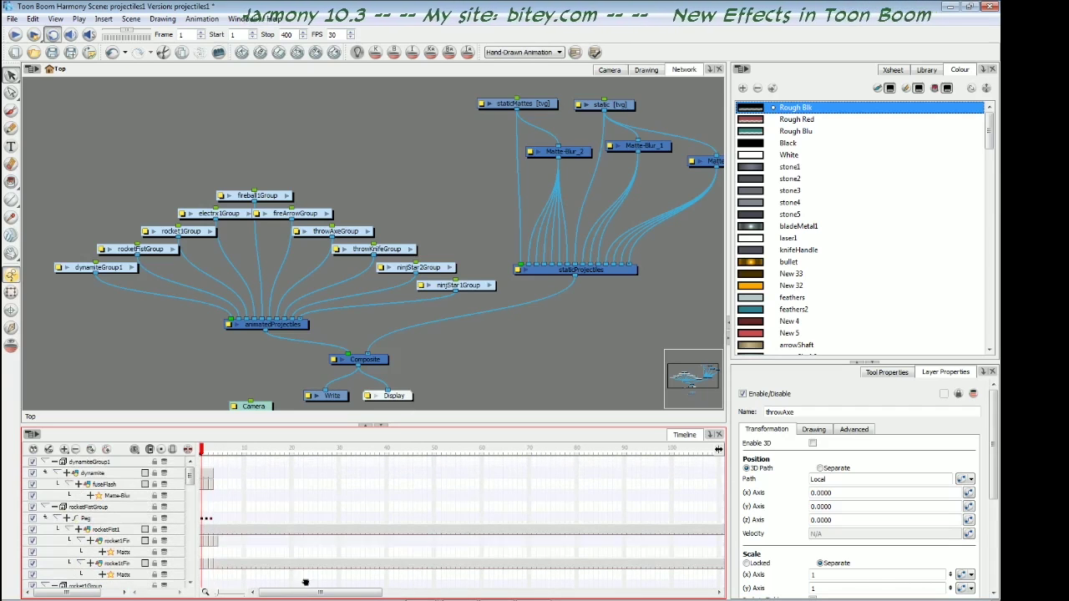